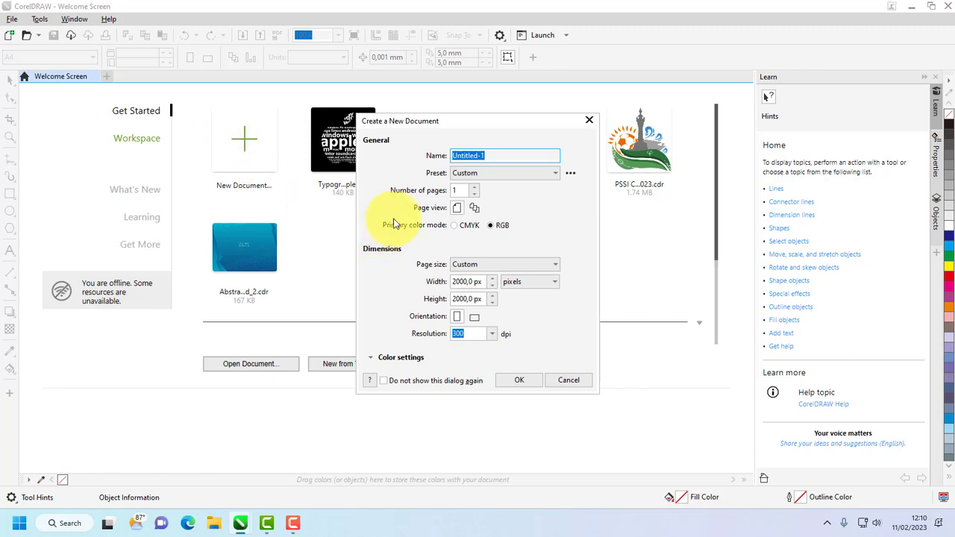
- Cancel the open new-document setup, close the Welcome Screen and start a fresh document
{"action": "left_click", "coordinate": [559, 382]}
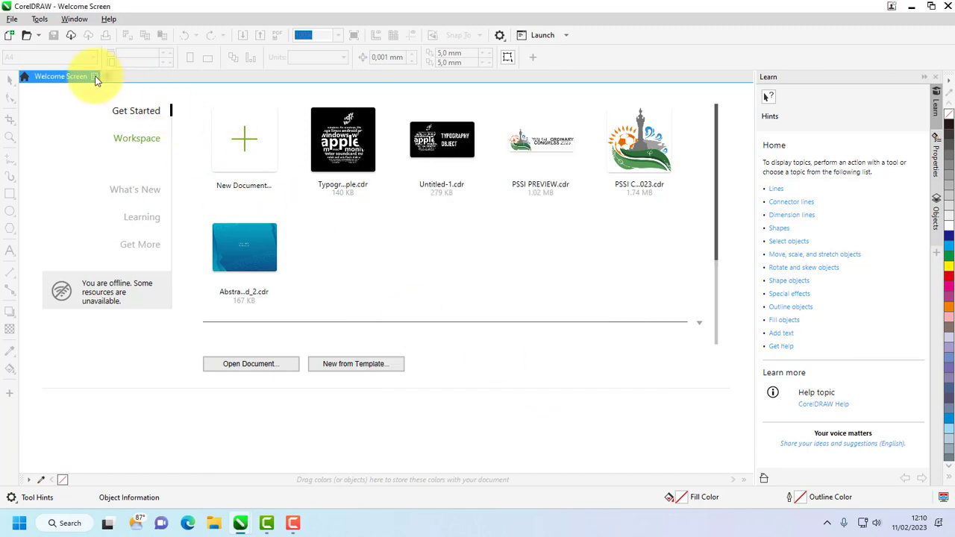
{"action": "left_click", "coordinate": [96, 77]}
{"action": "left_click", "coordinate": [37, 76]}
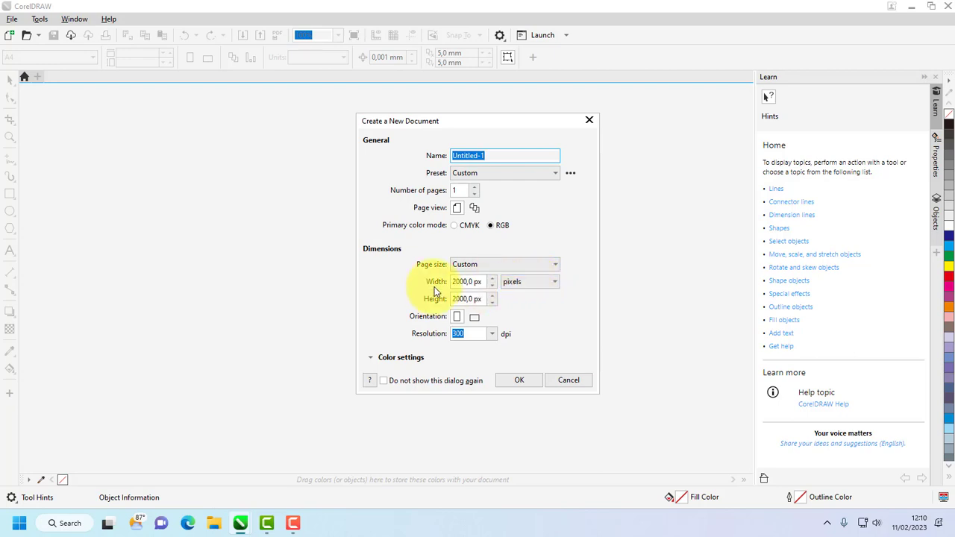
- Create the document in centimeters with a width of 20 cm and a height of 20 cm
{"action": "left_click", "coordinate": [536, 286]}
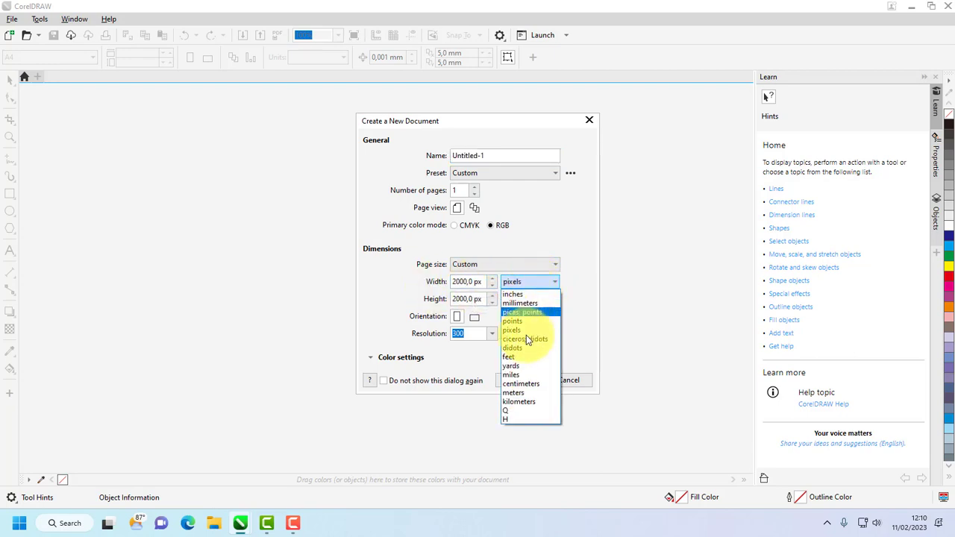
{"action": "left_click", "coordinate": [533, 383]}
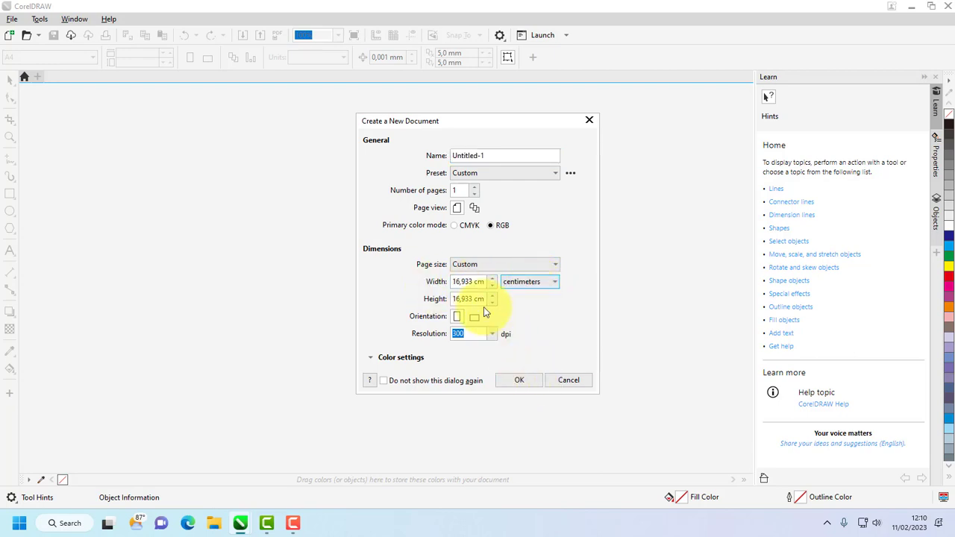
{"action": "left_click", "coordinate": [454, 282]}
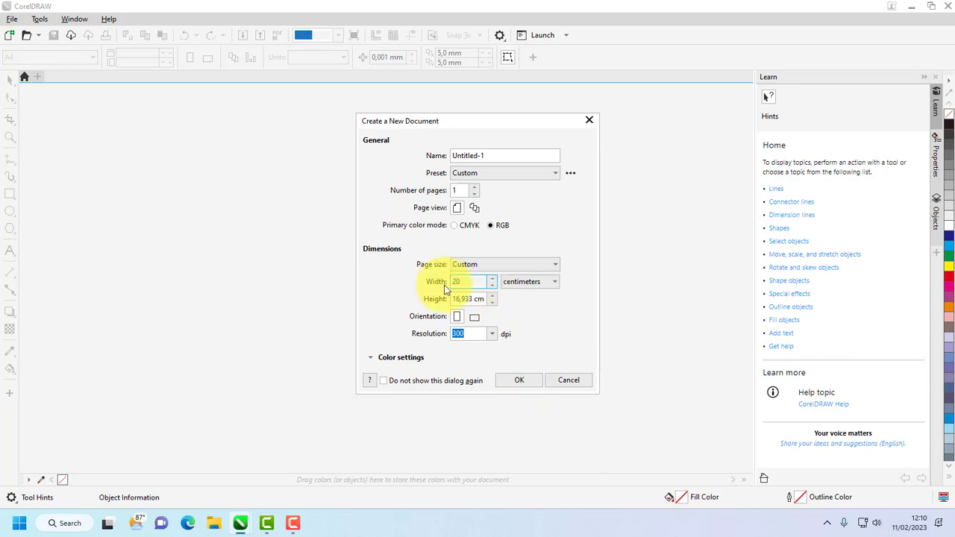
{"action": "key", "text": "Tab"}
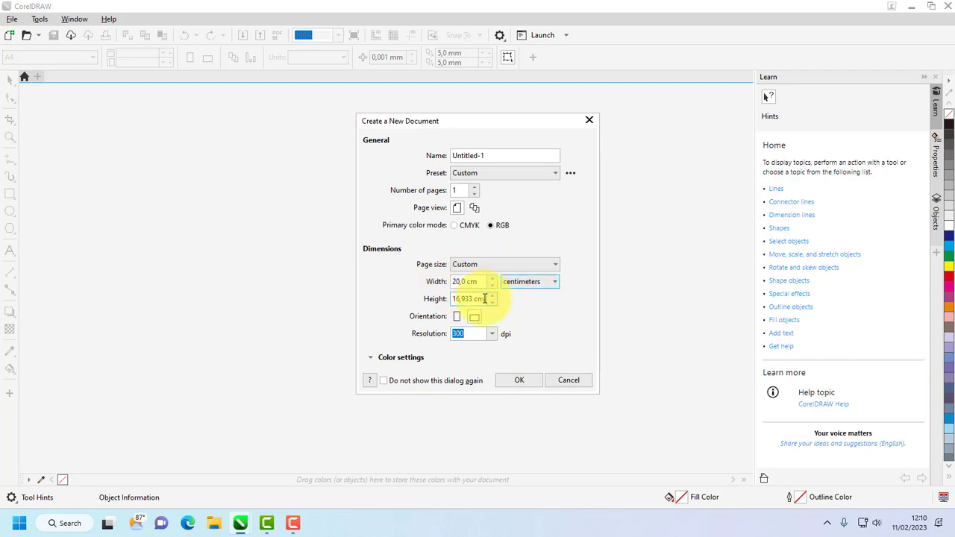
{"action": "left_click_drag", "start_coordinate": [485, 298], "coordinate": [447, 305]}
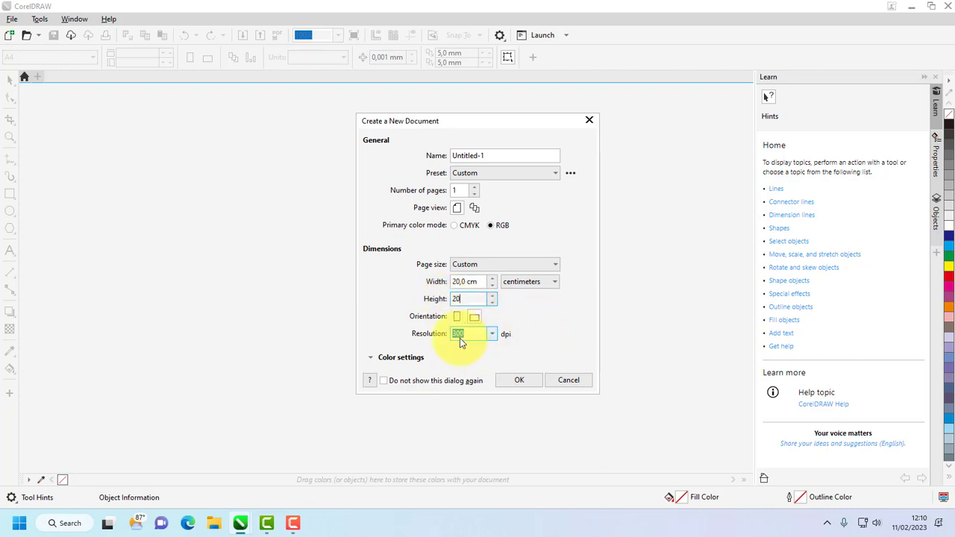
{"action": "left_click", "coordinate": [522, 380]}
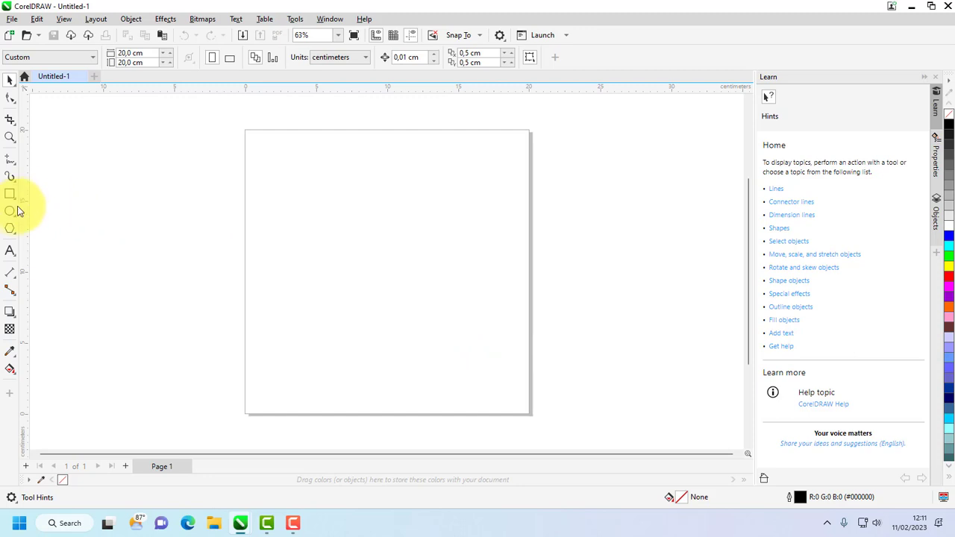
- Draw a circle on the page with the Ellipse tool and, with its ratio unlocked, set its width and height to 17.5 cm
{"action": "key", "text": "F7"}
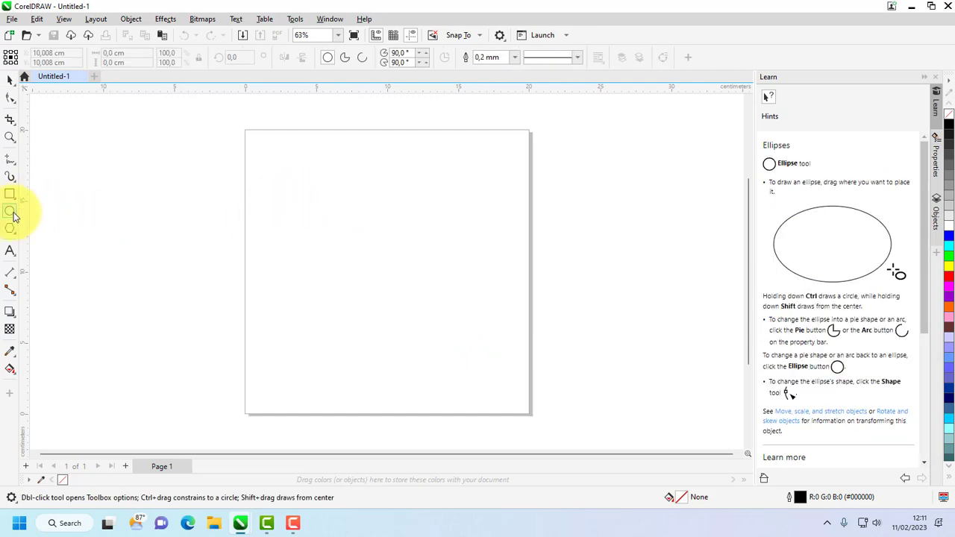
{"action": "left_click_drag", "start_coordinate": [297, 178], "coordinate": [504, 383]}
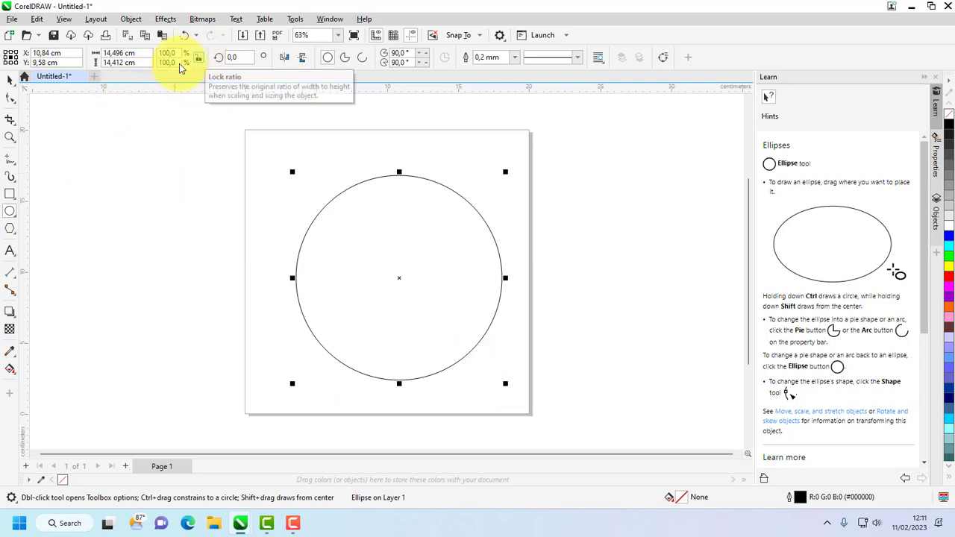
{"action": "left_click", "coordinate": [198, 59]}
{"action": "left_click", "coordinate": [121, 53]}
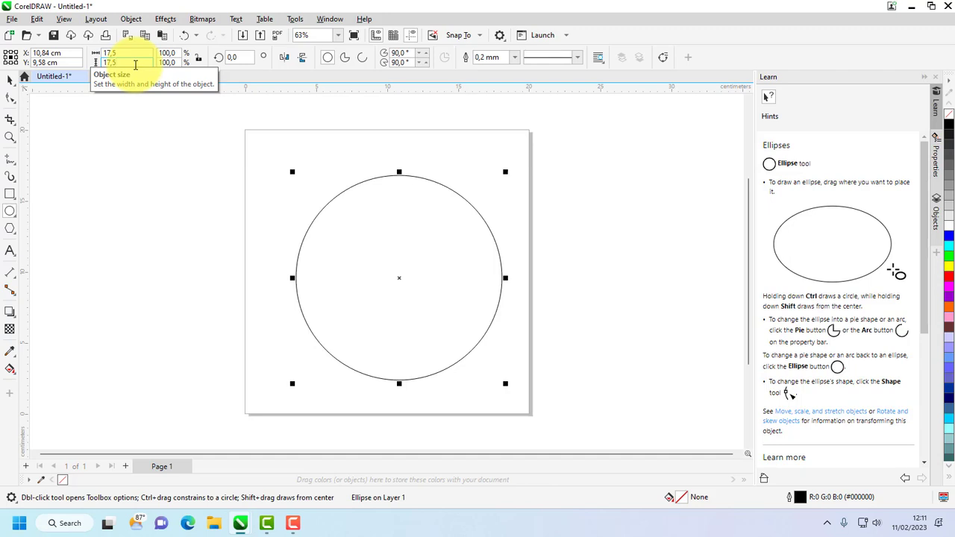
{"action": "key", "text": "Return"}
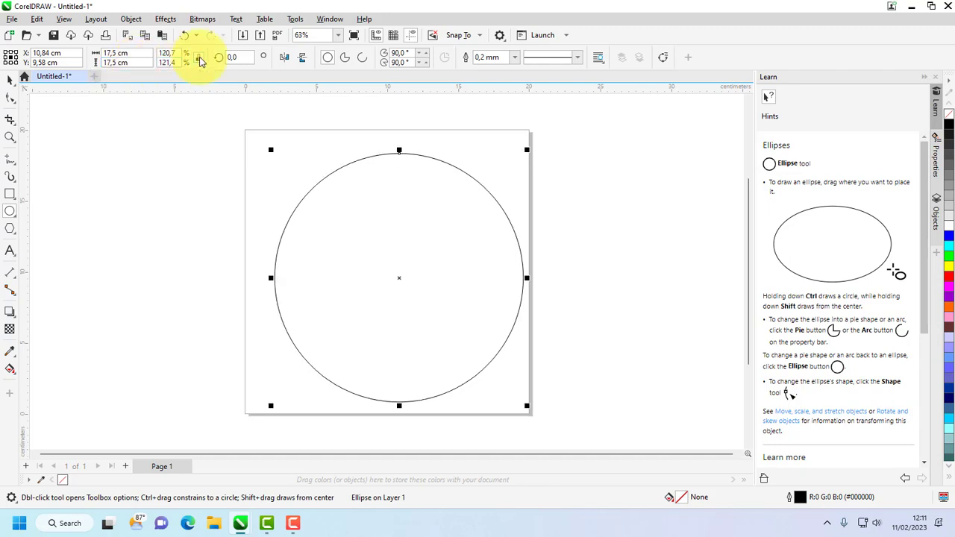
- Lock the circle's ratio and move the circle to the middle of the page
{"action": "left_click", "coordinate": [9, 79]}
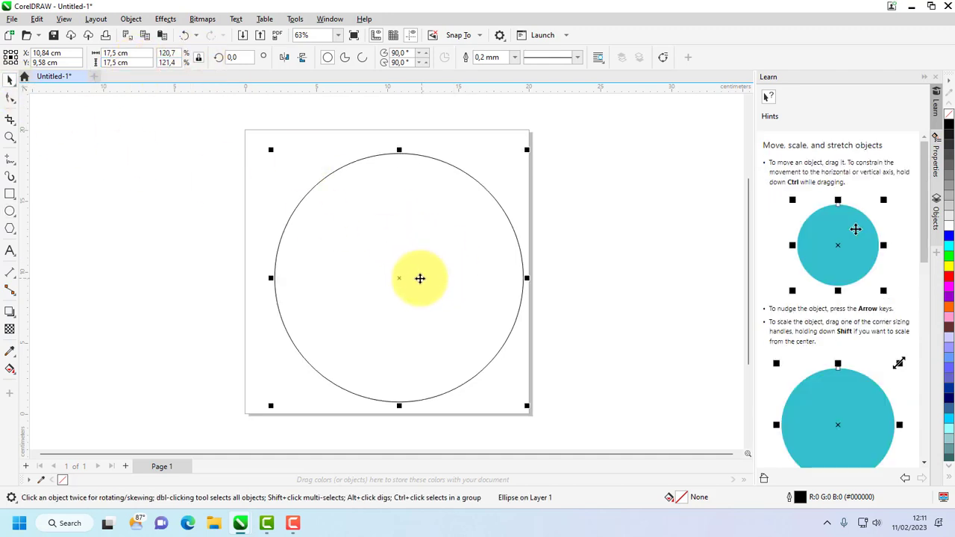
{"action": "left_click_drag", "start_coordinate": [420, 278], "coordinate": [407, 278]}
{"action": "left_click", "coordinate": [574, 214]}
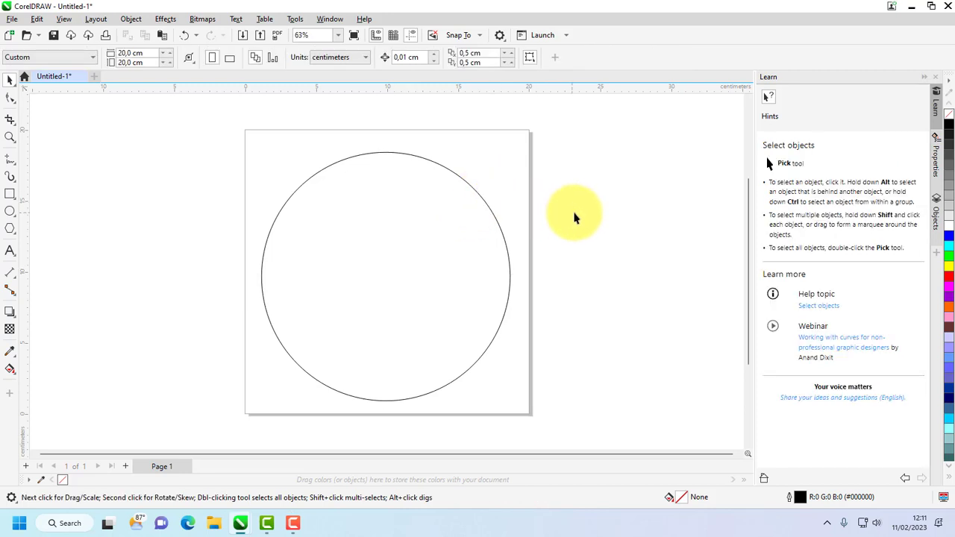
{"action": "left_click", "coordinate": [415, 298]}
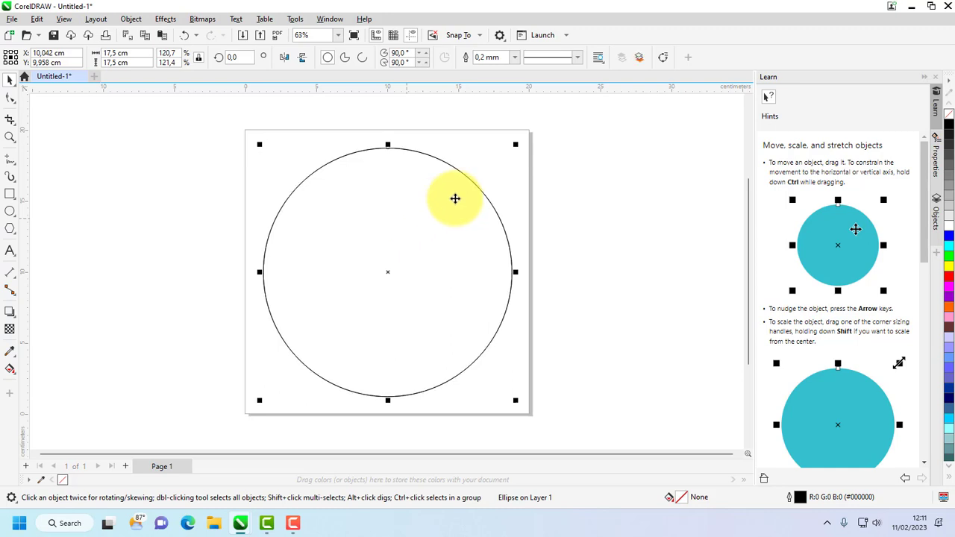
- Make two smaller concentric copies of the circle, about 16.2 cm and 15.7 cm in diameter
{"action": "left_click_drag", "start_coordinate": [516, 144], "coordinate": [504, 153]}
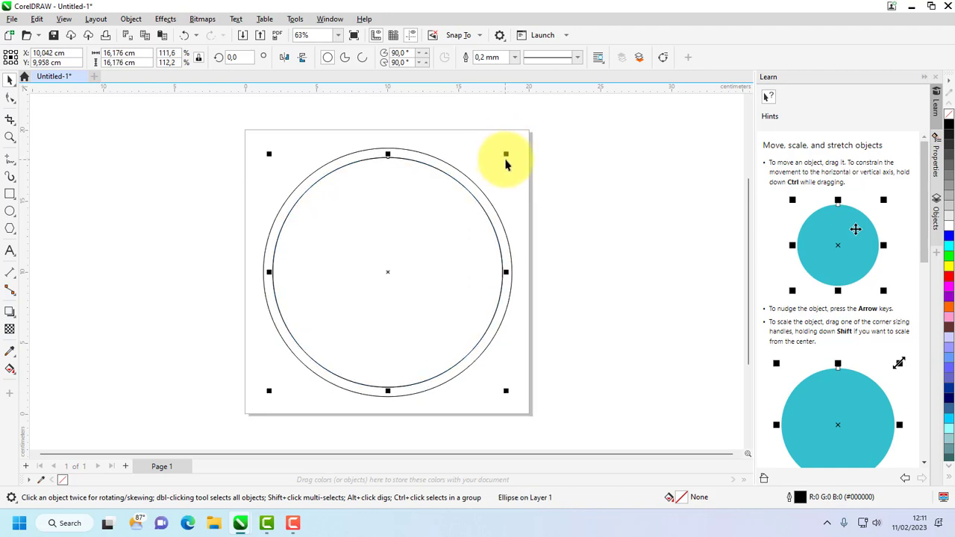
{"action": "left_click_drag", "start_coordinate": [506, 154], "coordinate": [501, 154]}
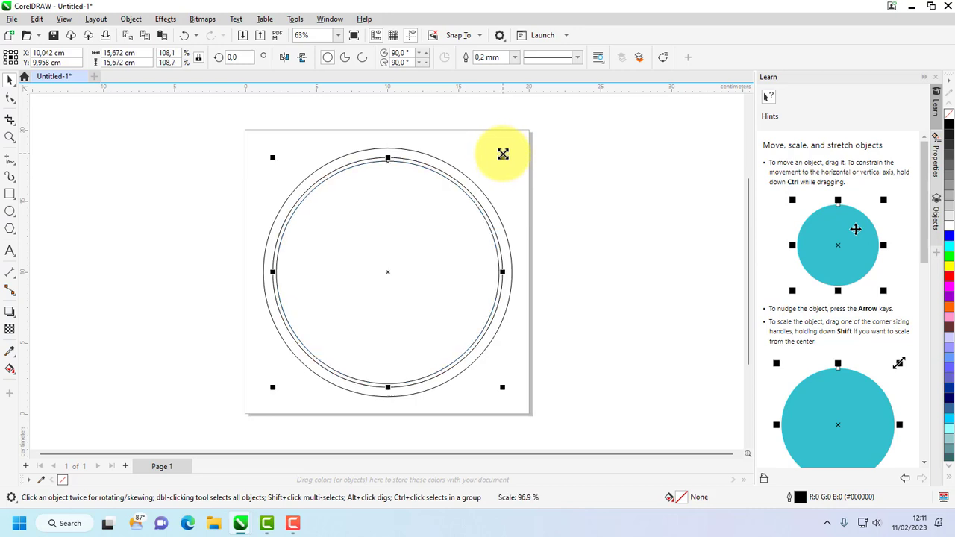
{"action": "left_click", "coordinate": [565, 181]}
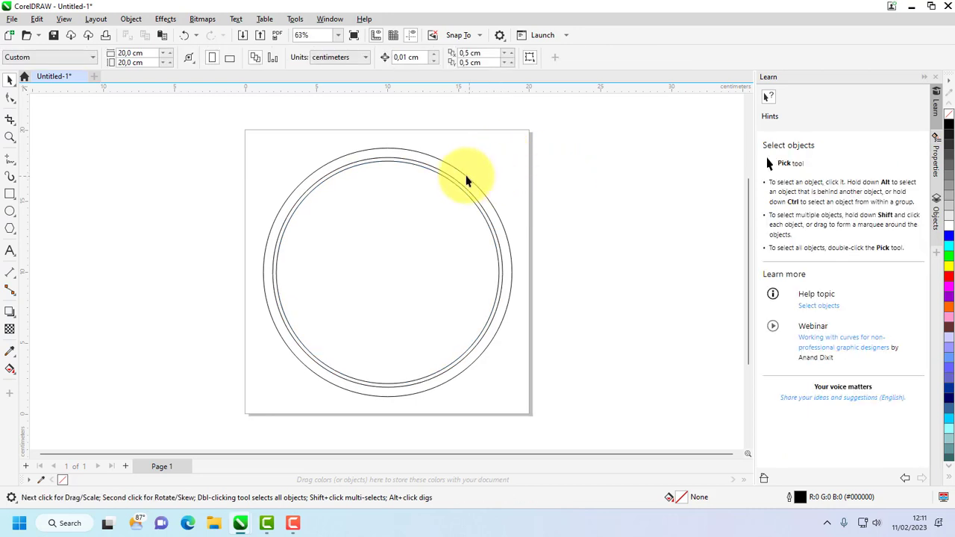
- Scale a further concentric copy of the innermost circle down to about 15.3 cm in diameter
{"action": "scroll", "coordinate": [399, 162], "scroll_direction": "up", "scroll_amount": 5}
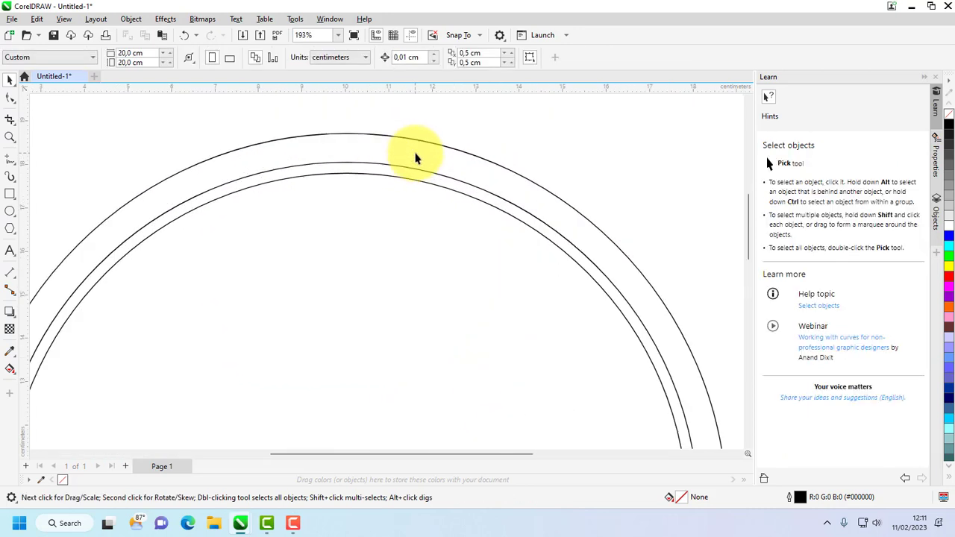
{"action": "scroll", "coordinate": [416, 157], "scroll_direction": "up", "scroll_amount": 2}
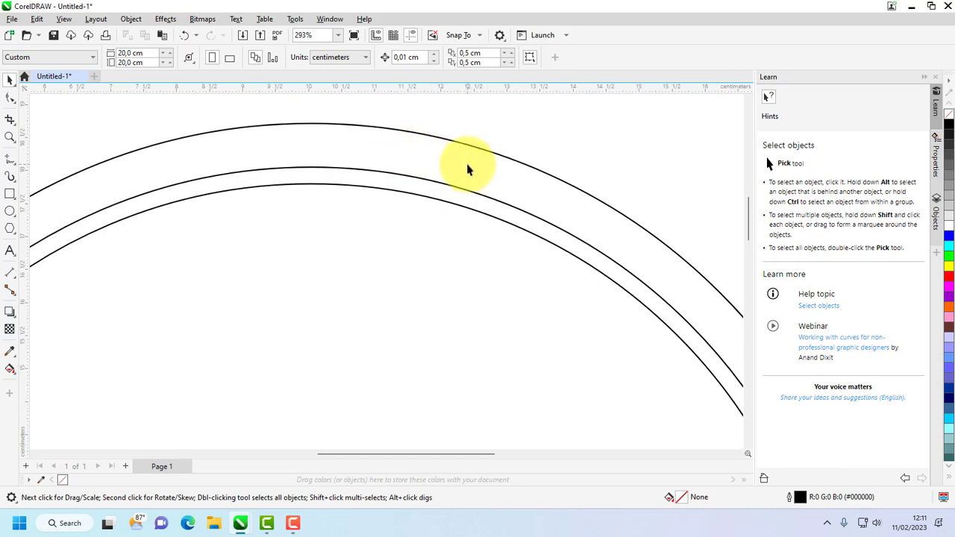
{"action": "scroll", "coordinate": [467, 170], "scroll_direction": "down", "scroll_amount": 2}
{"action": "left_click", "coordinate": [457, 226]}
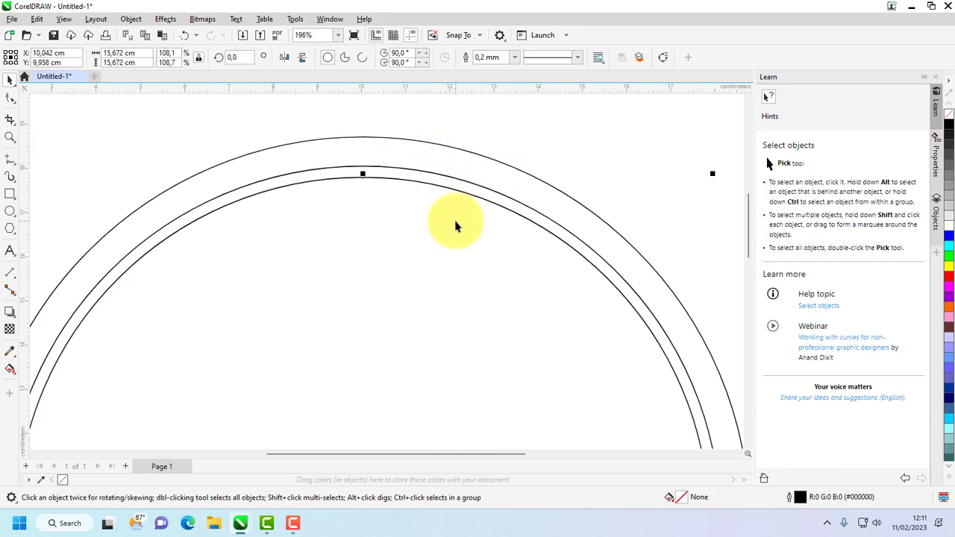
{"action": "scroll", "coordinate": [457, 226], "scroll_direction": "down", "scroll_amount": 4}
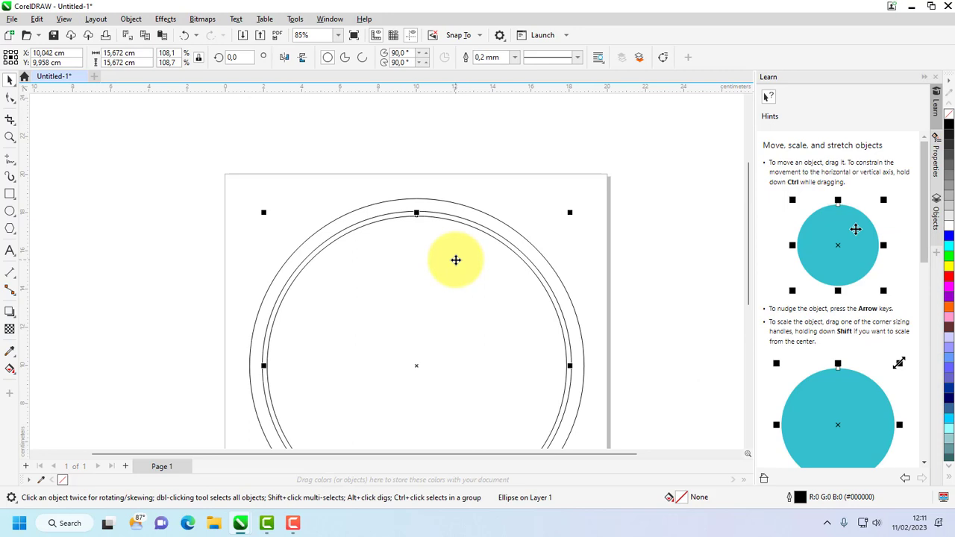
{"action": "left_click_drag", "start_coordinate": [570, 212], "coordinate": [566, 215]}
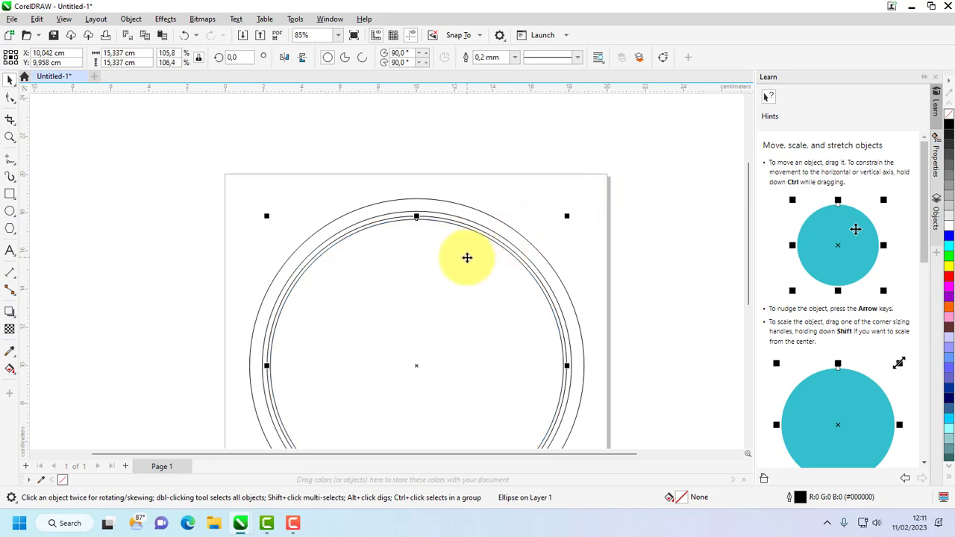
- Add an inner group of four smaller concentric circle copies, the smallest about 9.4 cm in diameter
{"action": "left_click_drag", "start_coordinate": [565, 215], "coordinate": [529, 246]}
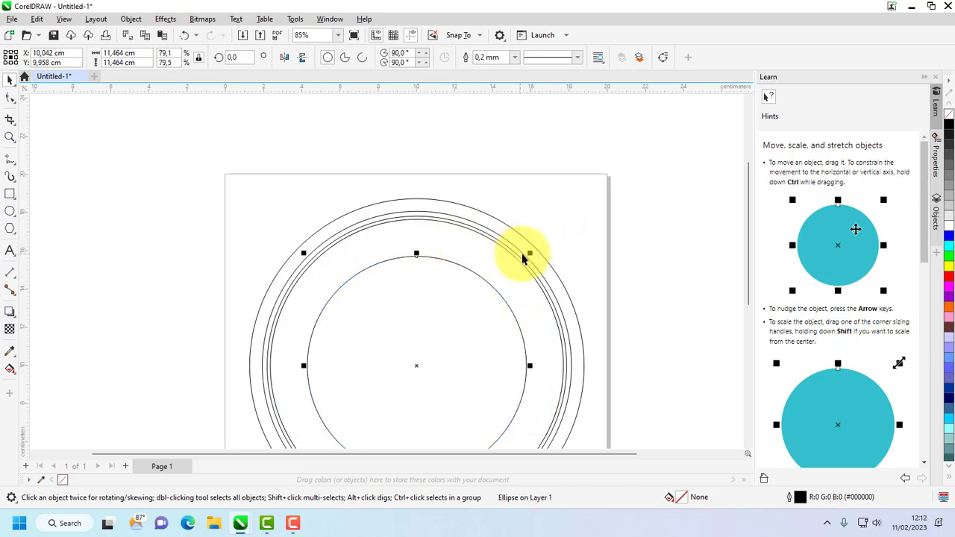
{"action": "left_click_drag", "start_coordinate": [529, 253], "coordinate": [508, 274]}
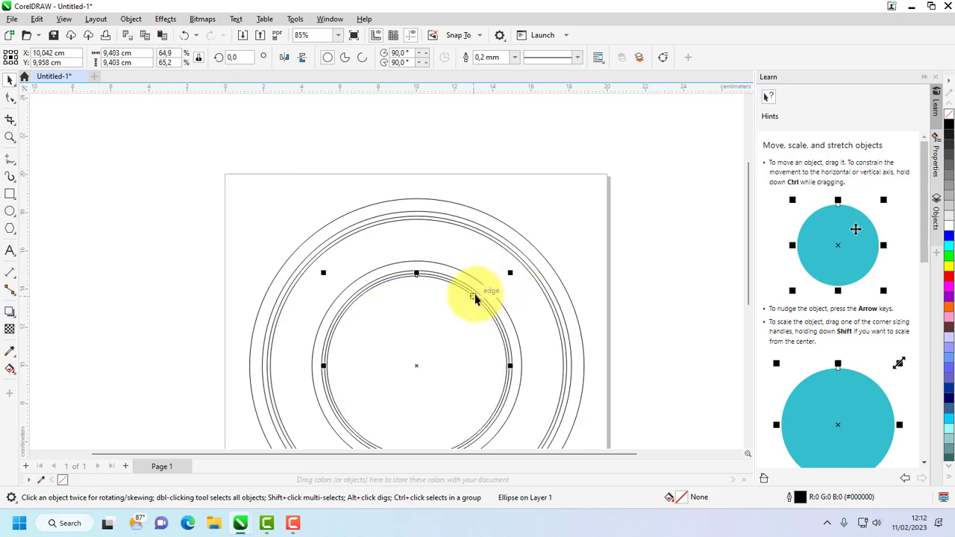
{"action": "left_click", "coordinate": [614, 241]}
{"action": "scroll", "coordinate": [456, 303], "scroll_direction": "down", "scroll_amount": 2}
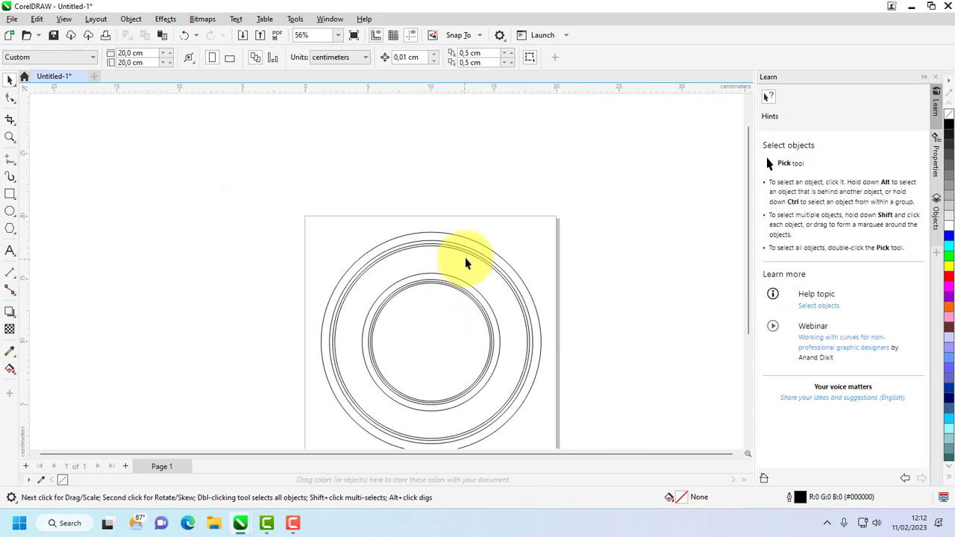
{"action": "scroll", "coordinate": [464, 262], "scroll_direction": "up", "scroll_amount": 5}
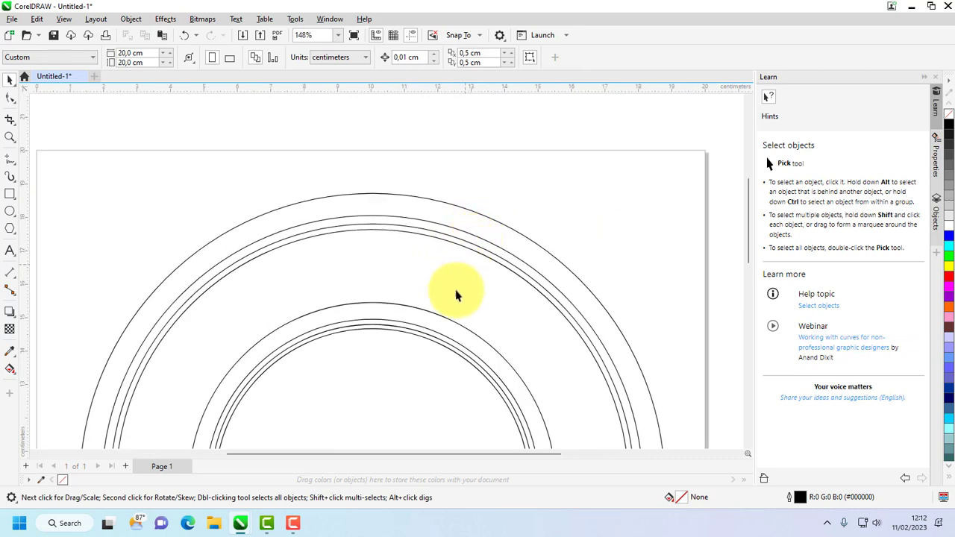
{"action": "scroll", "coordinate": [447, 332], "scroll_direction": "down", "scroll_amount": 2}
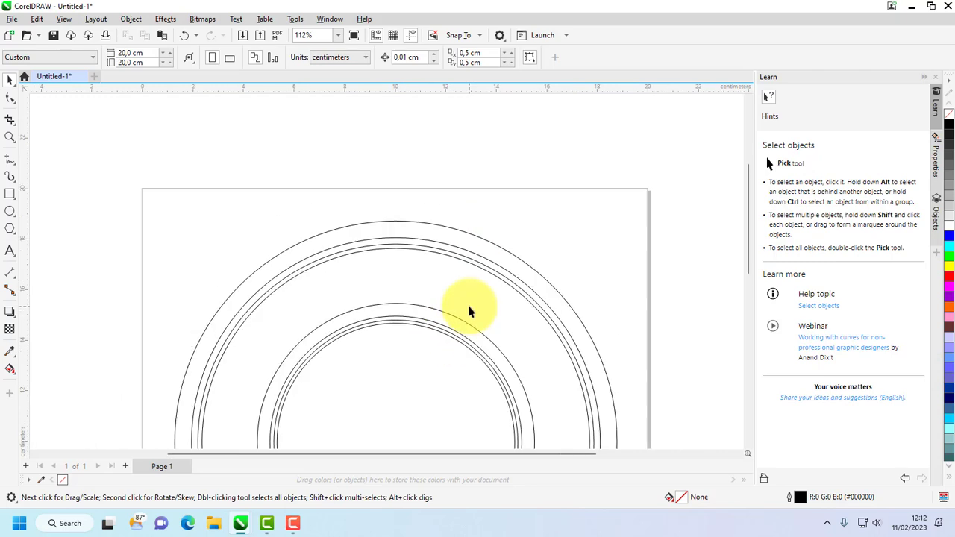
{"action": "scroll", "coordinate": [502, 272], "scroll_direction": "up", "scroll_amount": 5}
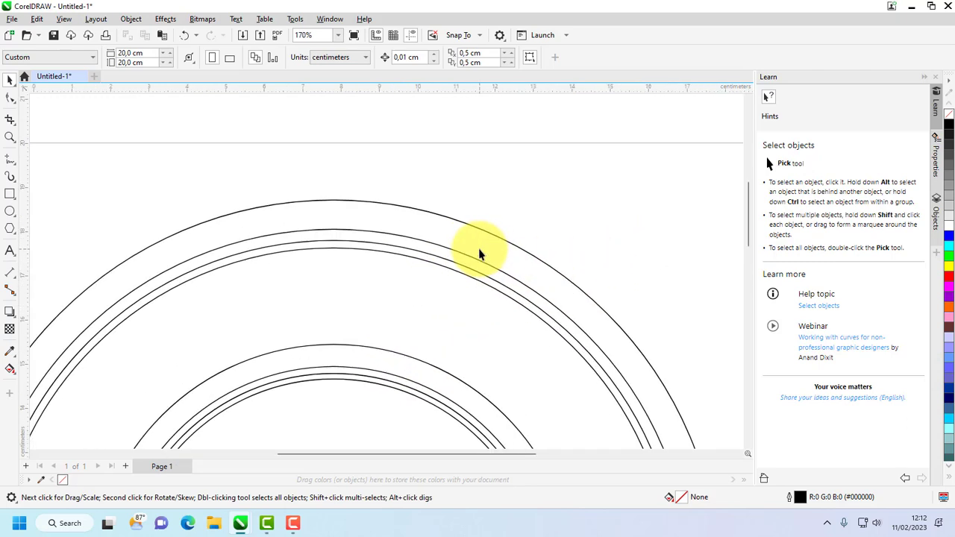
{"action": "left_click", "coordinate": [443, 224]}
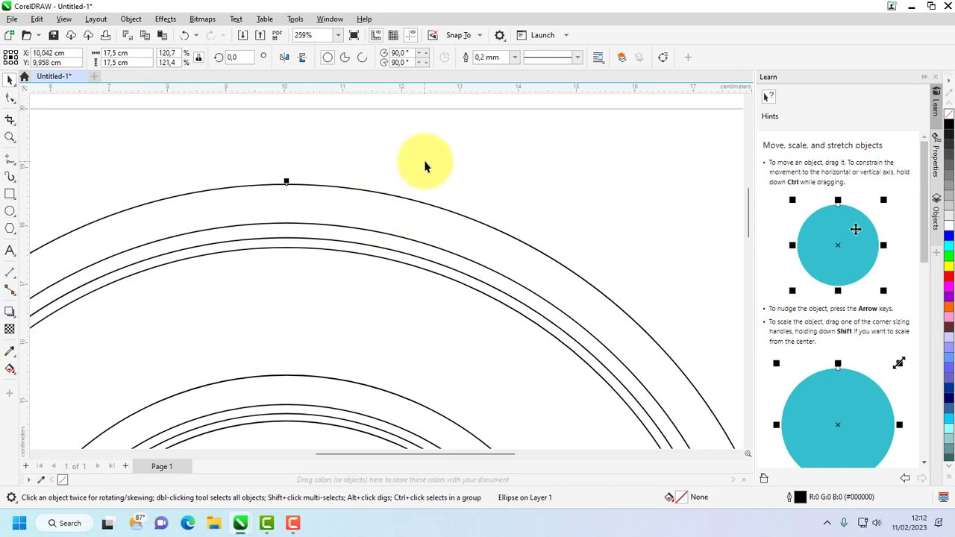
{"action": "scroll", "coordinate": [440, 186], "scroll_direction": "down", "scroll_amount": 4}
{"action": "scroll", "coordinate": [485, 218], "scroll_direction": "down", "scroll_amount": 1}
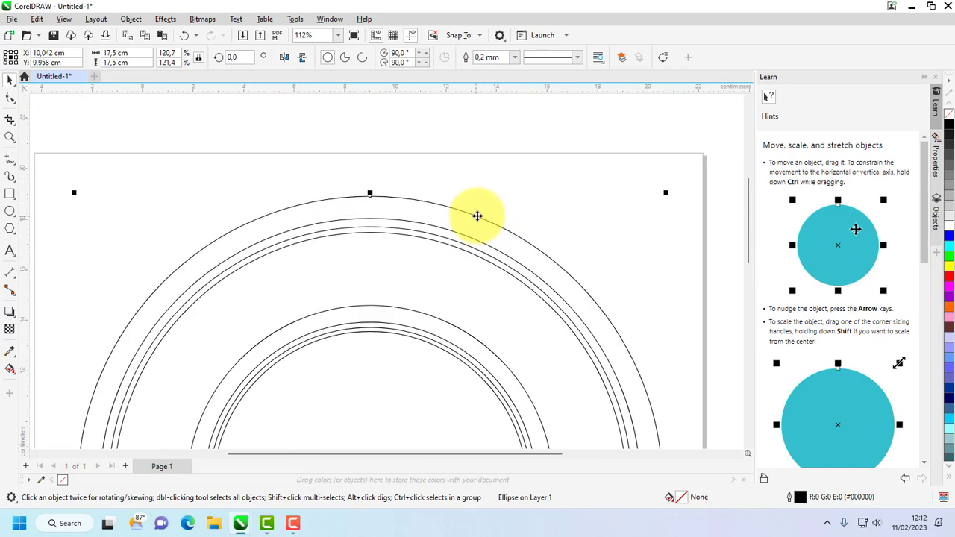
{"action": "scroll", "coordinate": [477, 216], "scroll_direction": "up", "scroll_amount": 6}
{"action": "left_click", "coordinate": [388, 238], "text": "shift"}
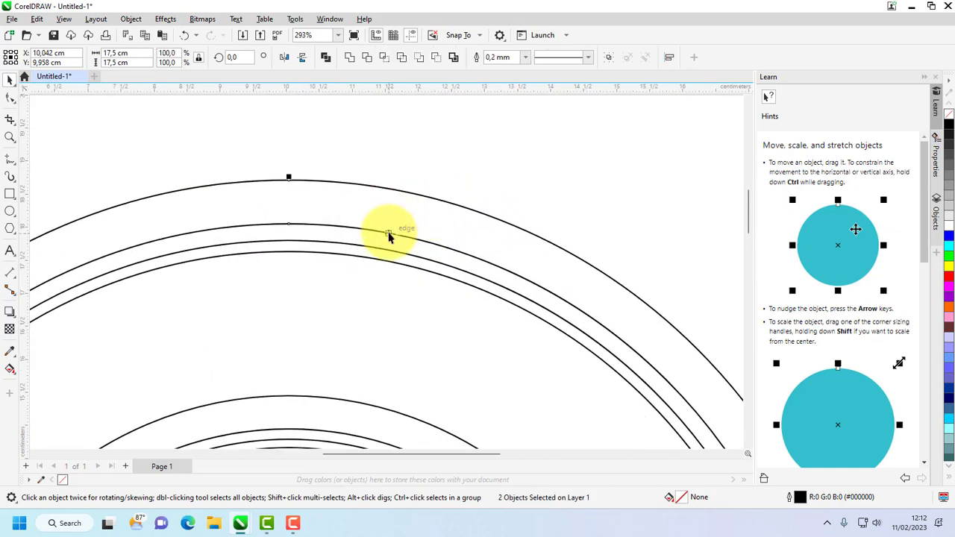
{"action": "scroll", "coordinate": [463, 216], "scroll_direction": "down", "scroll_amount": 6}
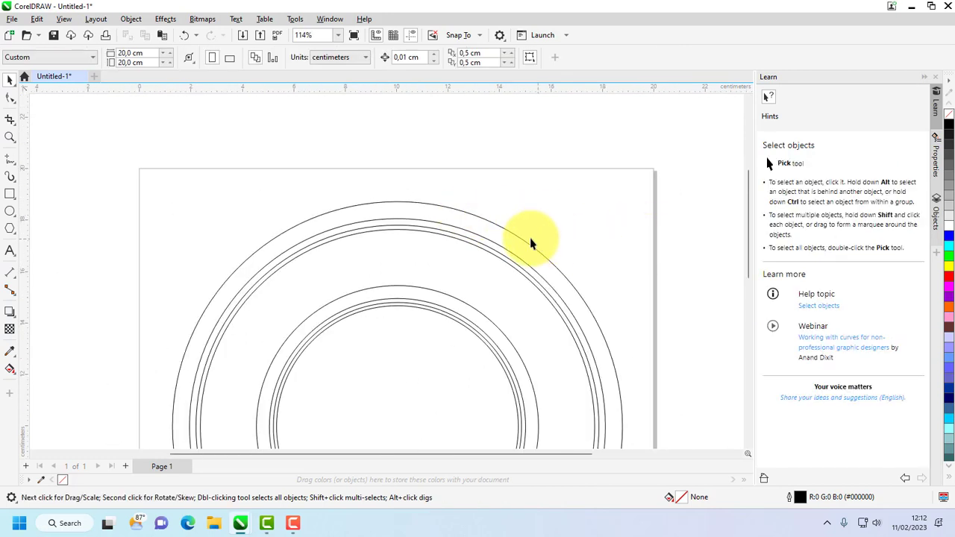
- Cut the second-largest circle out of the outermost 17.5 cm circle with Back minus front to form a ring
{"action": "left_click", "coordinate": [482, 225]}
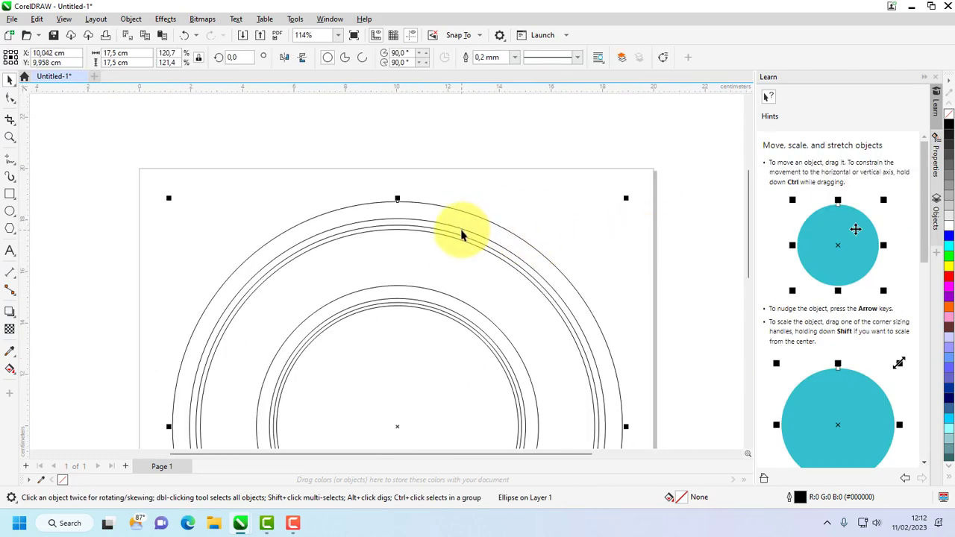
{"action": "left_click", "coordinate": [461, 235], "text": "shift"}
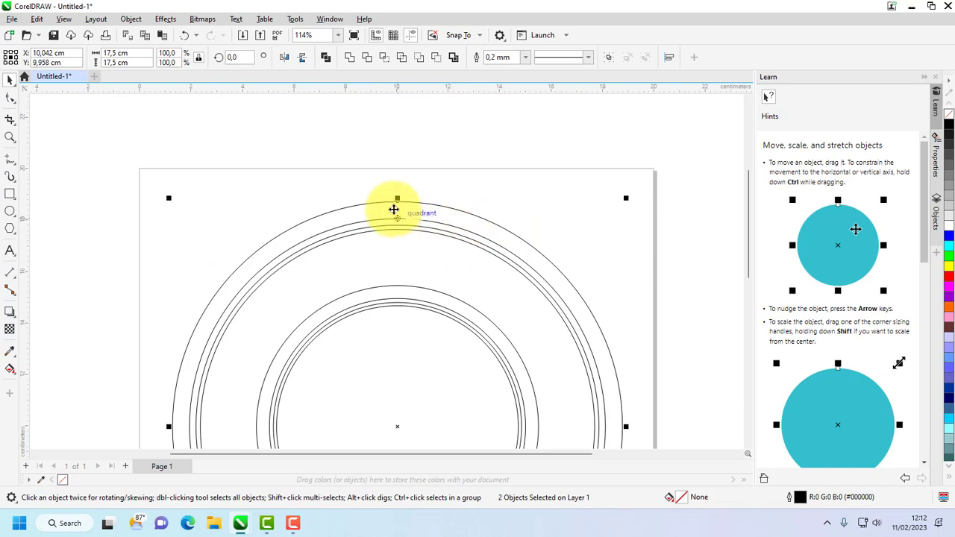
{"action": "scroll", "coordinate": [394, 213], "scroll_direction": "up", "scroll_amount": 6}
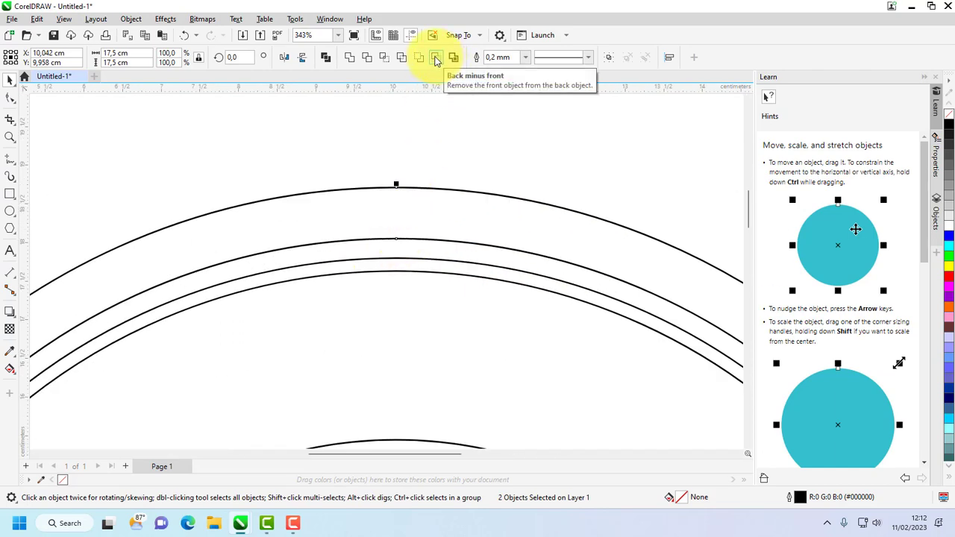
{"action": "left_click", "coordinate": [437, 59]}
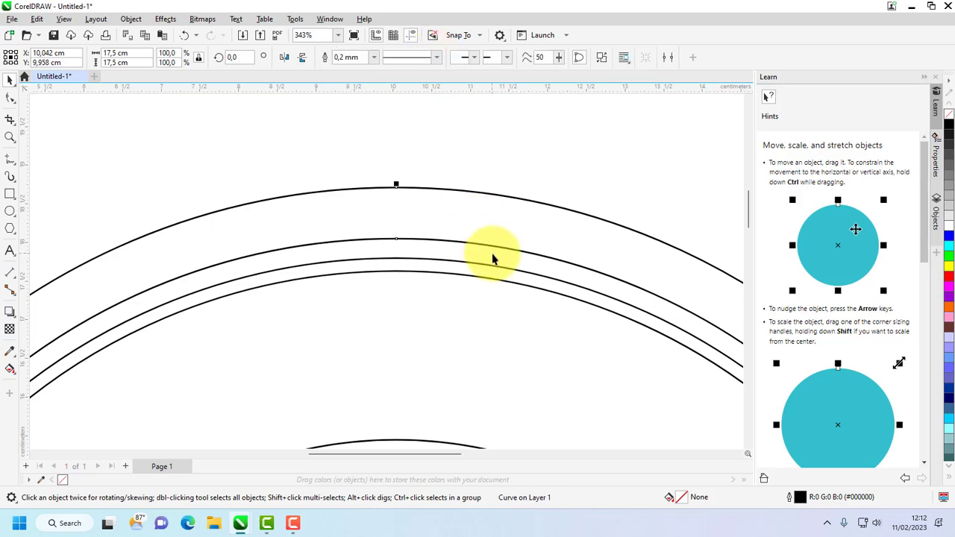
- Fill the outer ring with red from the color palette and deselect it
{"action": "scroll", "coordinate": [485, 253], "scroll_direction": "down", "scroll_amount": 6}
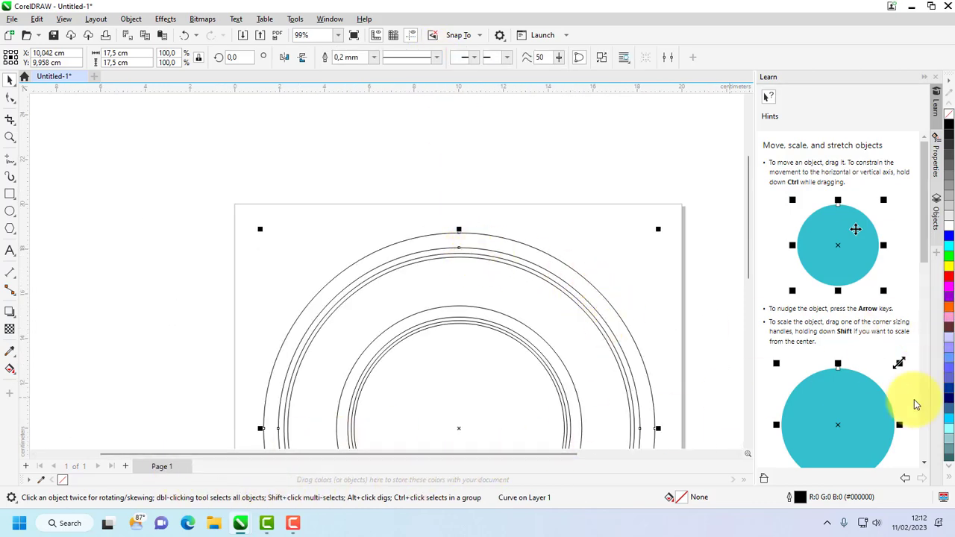
{"action": "left_click", "coordinate": [948, 477]}
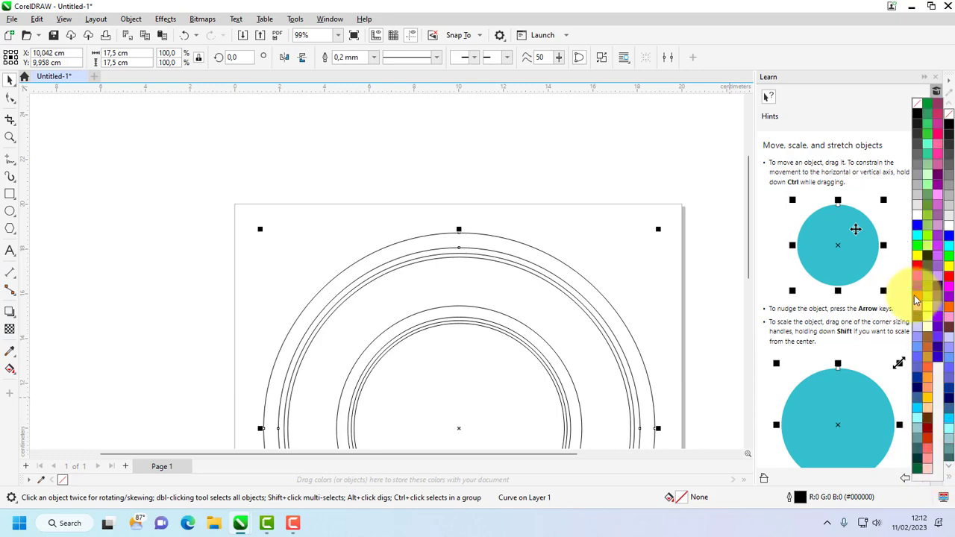
{"action": "left_click", "coordinate": [919, 265]}
{"action": "left_click", "coordinate": [558, 311]}
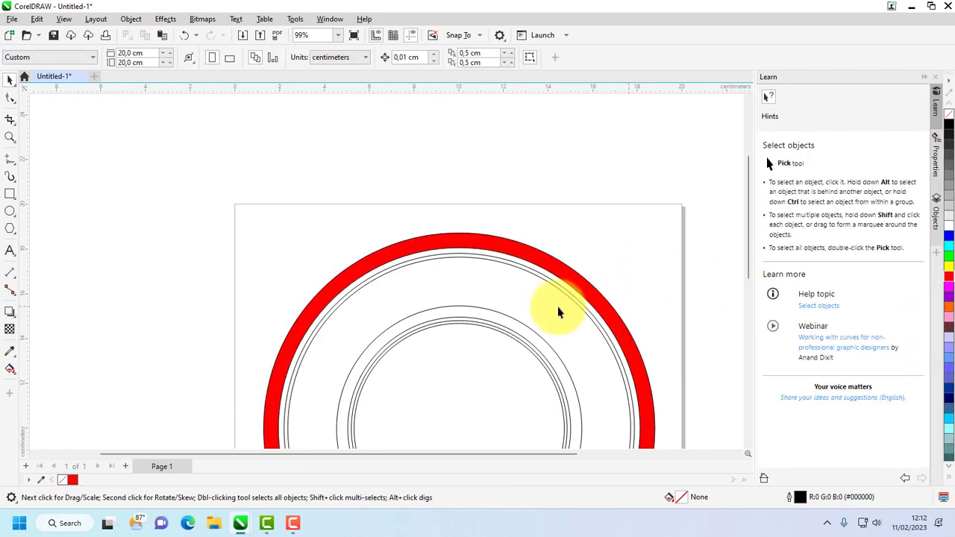
- Set the red outer ring's outline width to None
{"action": "scroll", "coordinate": [464, 255], "scroll_direction": "up", "scroll_amount": 6}
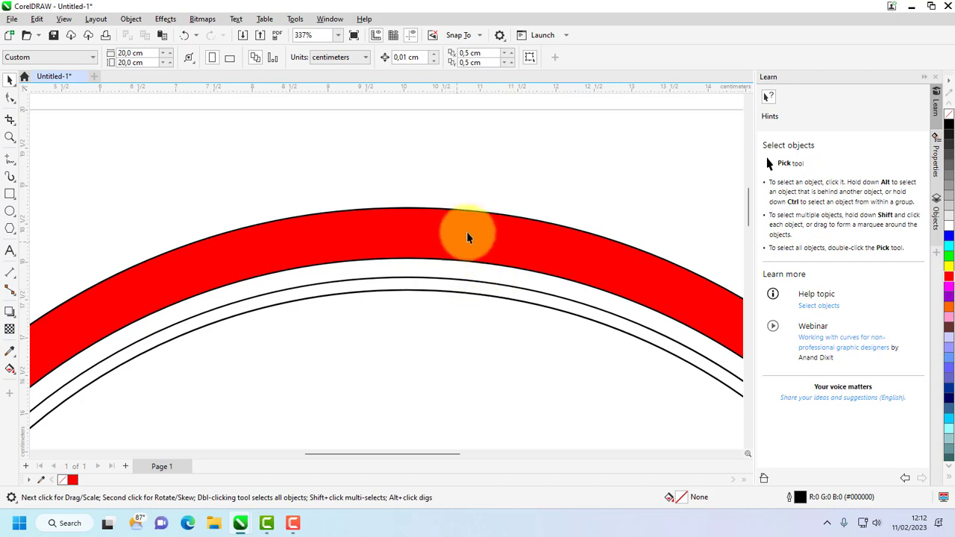
{"action": "left_click", "coordinate": [425, 239]}
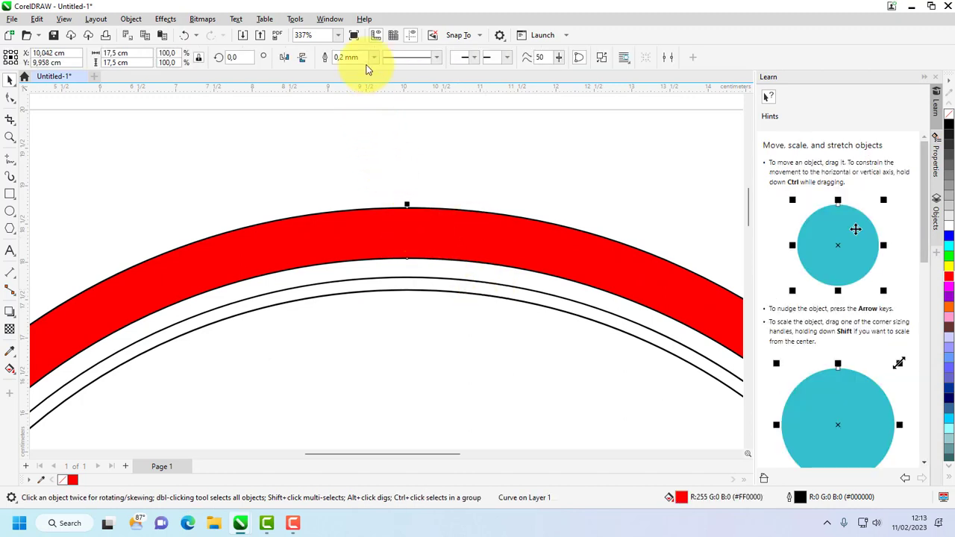
{"action": "left_click", "coordinate": [375, 63]}
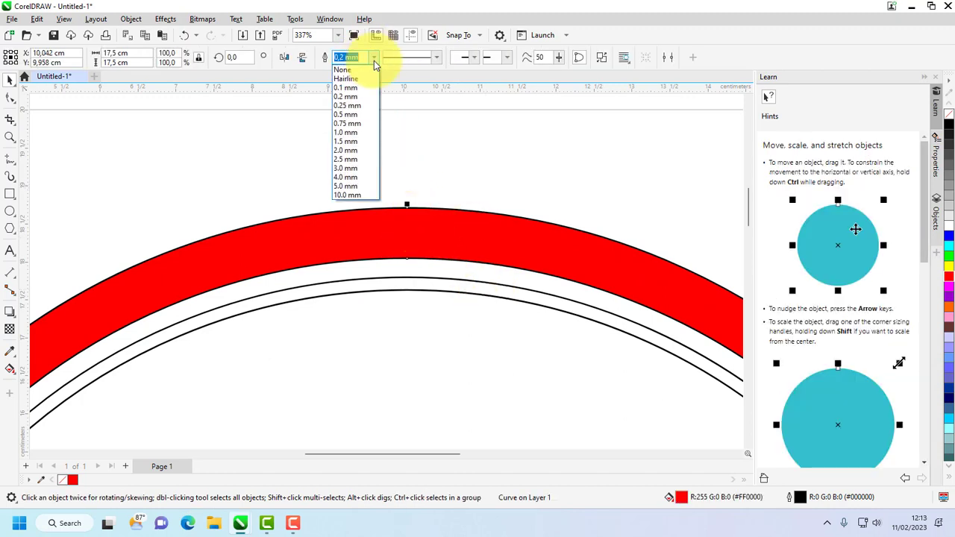
{"action": "left_click", "coordinate": [343, 69]}
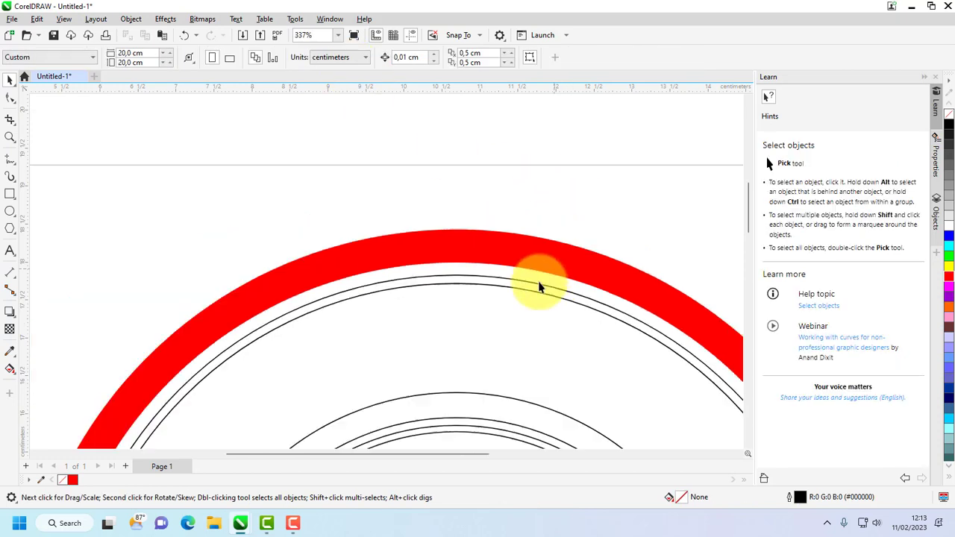
- Form a thin ring from the two circles just inside the red ring with Back minus front
{"action": "scroll", "coordinate": [538, 287], "scroll_direction": "down", "scroll_amount": 5}
{"action": "scroll", "coordinate": [567, 202], "scroll_direction": "down", "scroll_amount": 1}
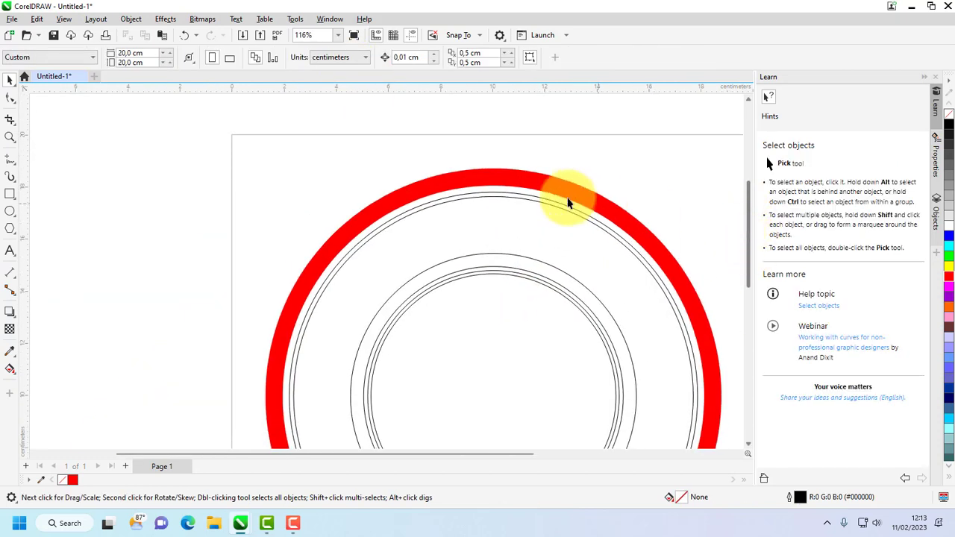
{"action": "scroll", "coordinate": [507, 197], "scroll_direction": "up", "scroll_amount": 4}
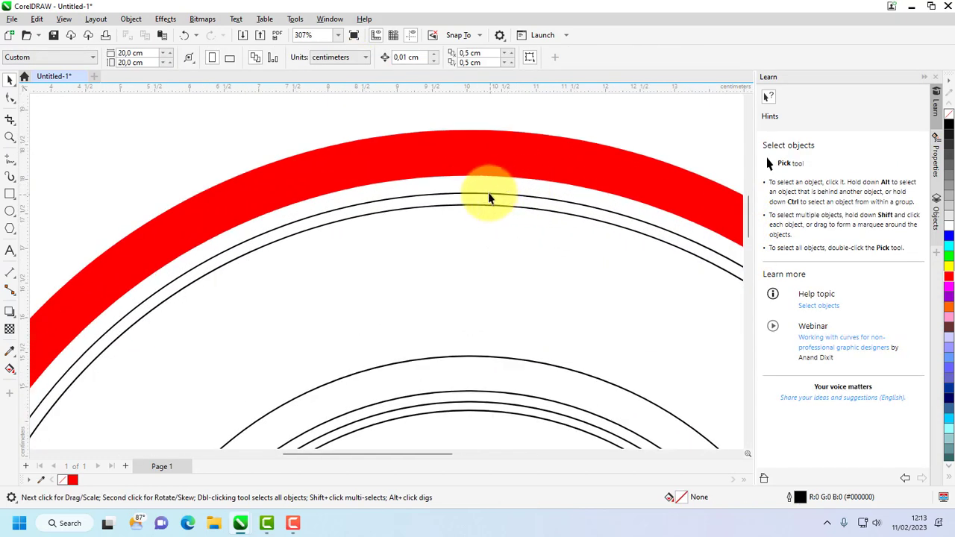
{"action": "scroll", "coordinate": [487, 200], "scroll_direction": "down", "scroll_amount": 2}
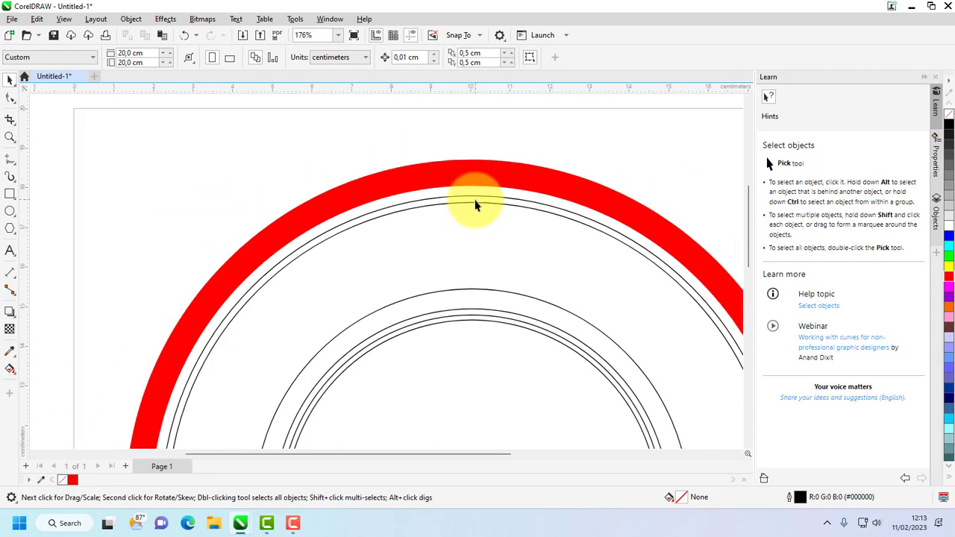
{"action": "scroll", "coordinate": [485, 200], "scroll_direction": "up", "scroll_amount": 2}
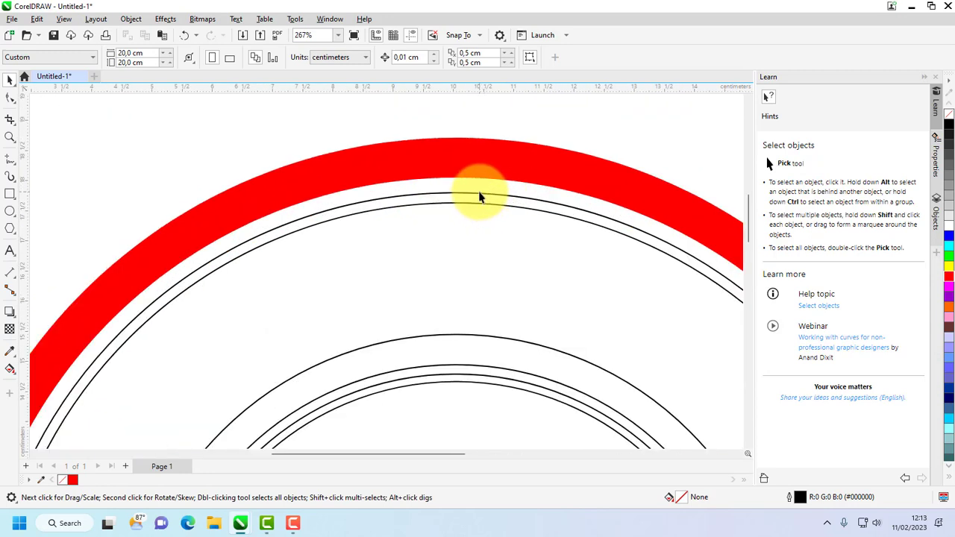
{"action": "left_click", "coordinate": [482, 197]}
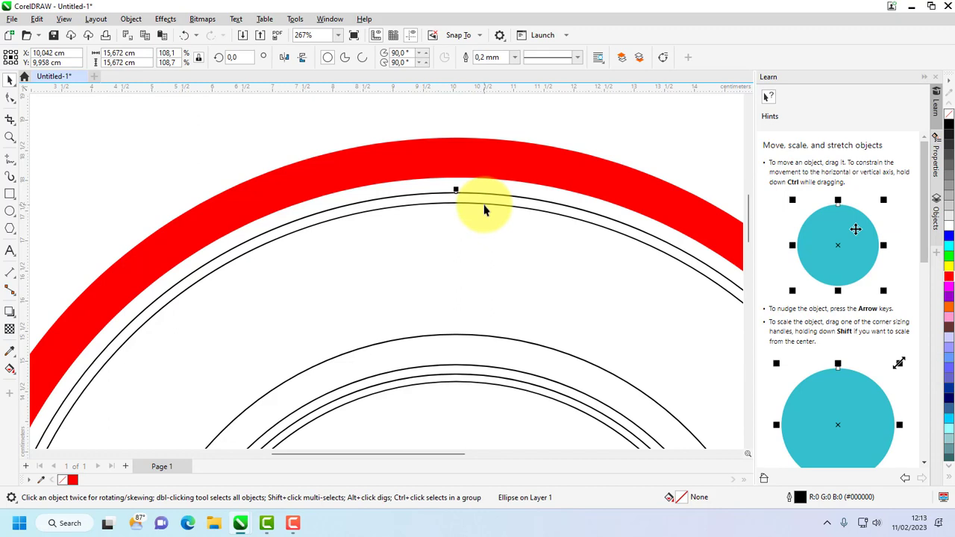
{"action": "left_click", "coordinate": [484, 207], "text": "shift"}
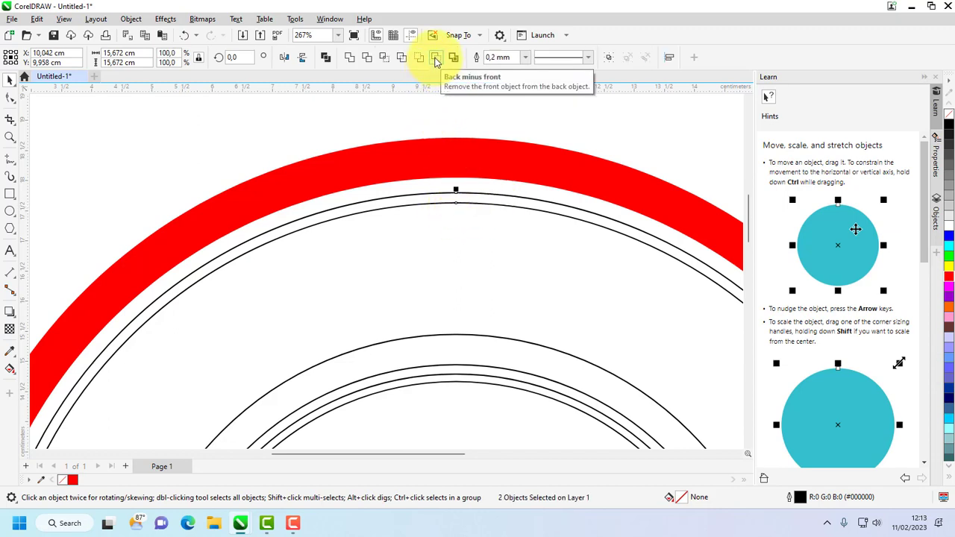
{"action": "left_click", "coordinate": [435, 58]}
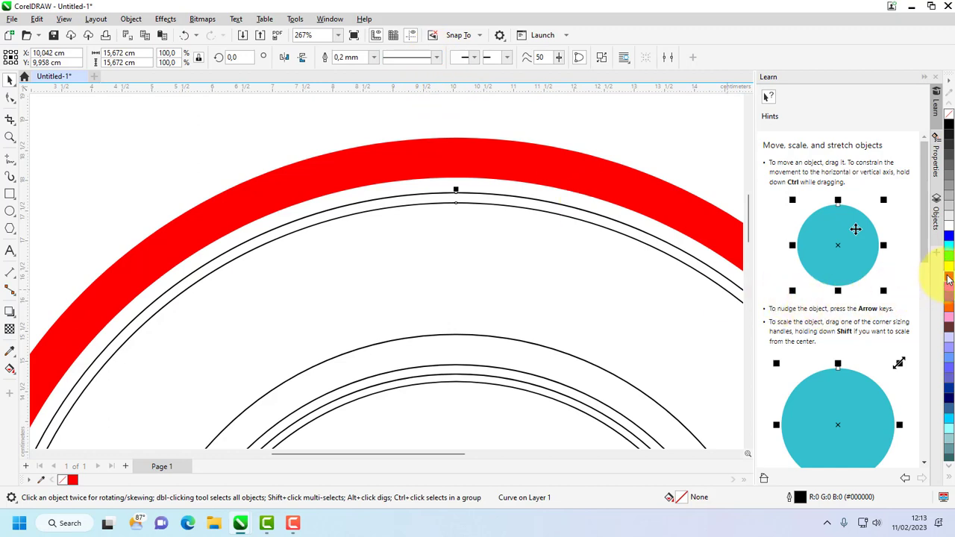
- Fill the thin ring with red, set its outline width to None and deselect it
{"action": "left_click", "coordinate": [944, 284]}
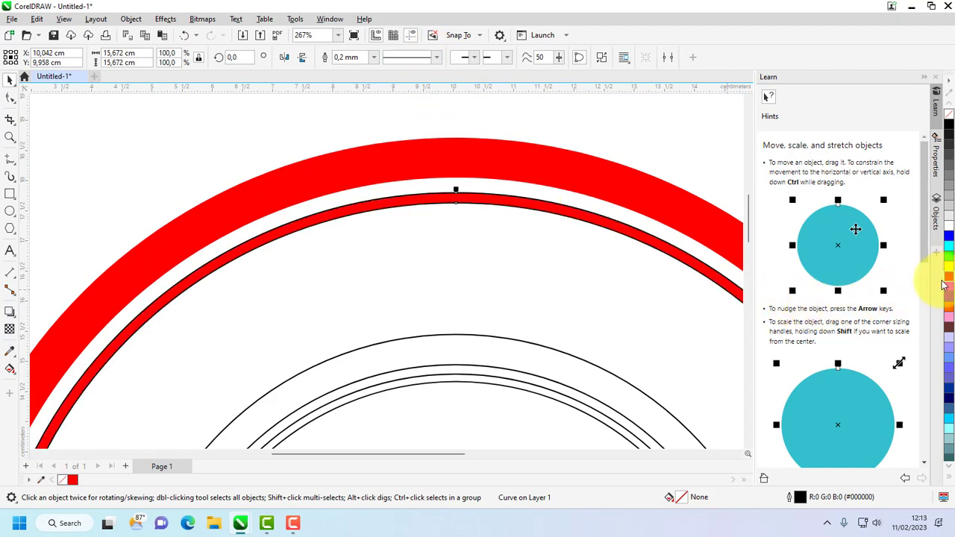
{"action": "left_click", "coordinate": [373, 61]}
{"action": "left_click", "coordinate": [349, 71]}
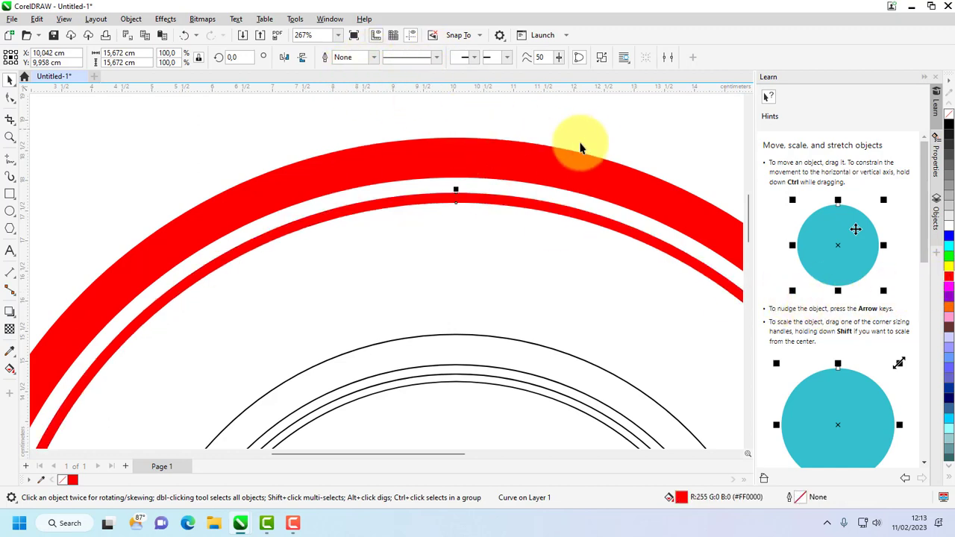
{"action": "left_click", "coordinate": [561, 260]}
- Form a ring from the two outermost of the four remaining black-outlined circles with Back minus front
{"action": "scroll", "coordinate": [560, 268], "scroll_direction": "down", "scroll_amount": 3}
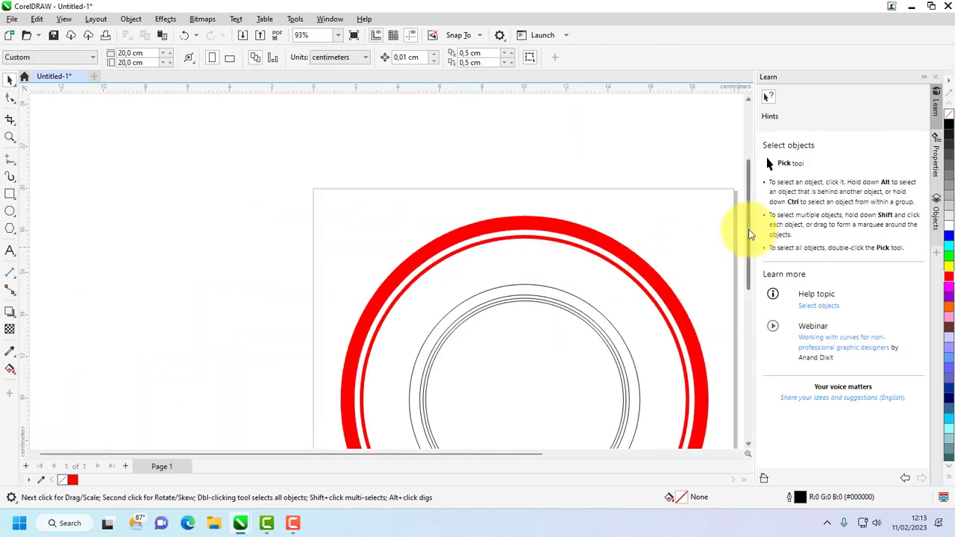
{"action": "left_click_drag", "start_coordinate": [748, 229], "coordinate": [748, 268]}
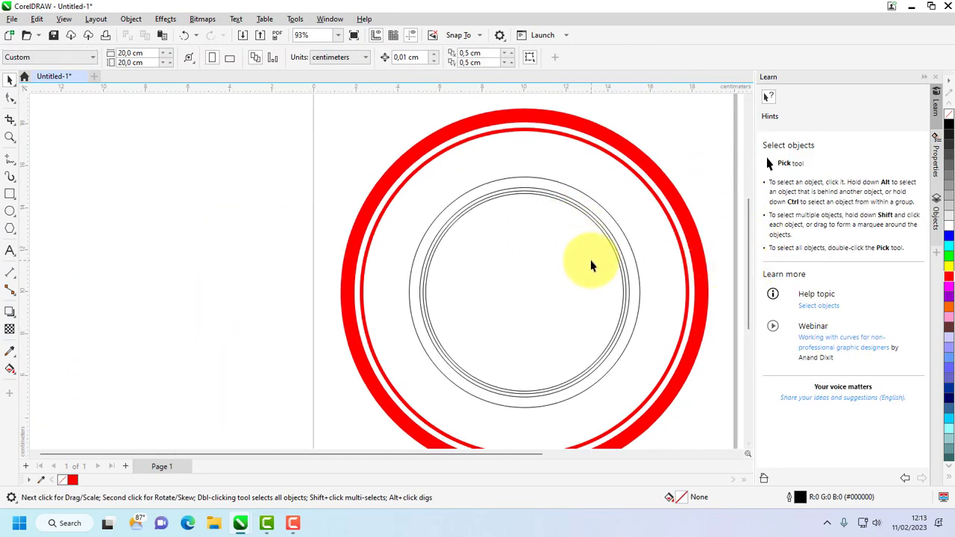
{"action": "scroll", "coordinate": [544, 218], "scroll_direction": "up", "scroll_amount": 2}
{"action": "scroll", "coordinate": [544, 161], "scroll_direction": "up", "scroll_amount": 2}
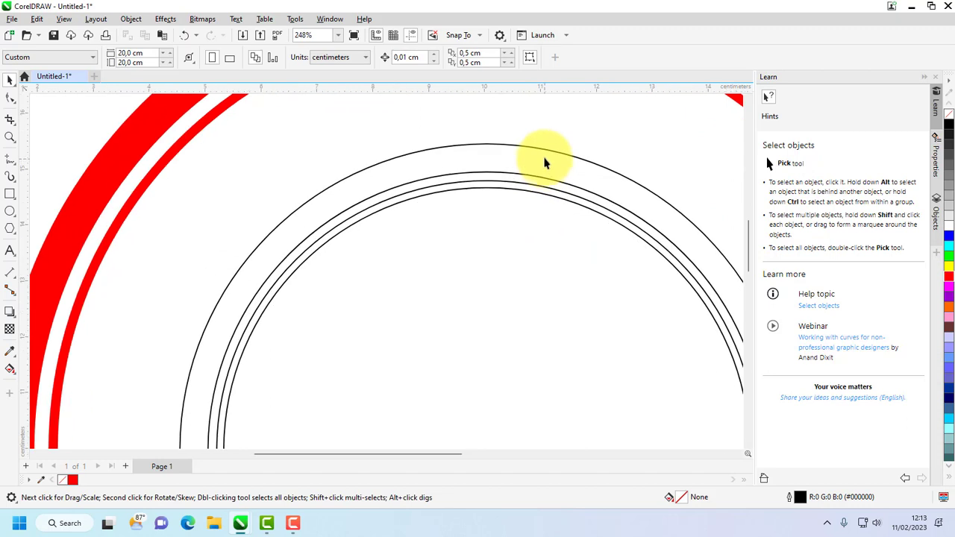
{"action": "left_click", "coordinate": [534, 152]}
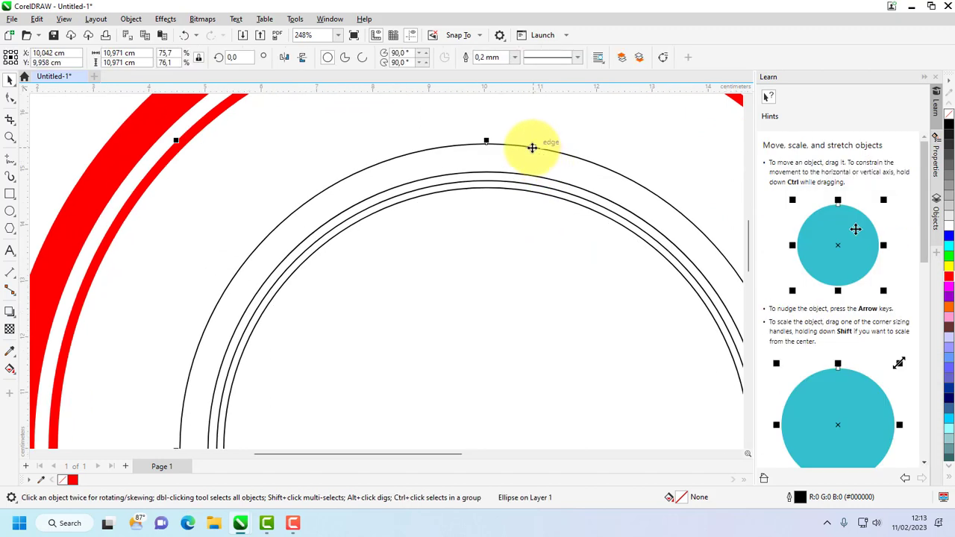
{"action": "left_click", "coordinate": [497, 173], "text": "shift"}
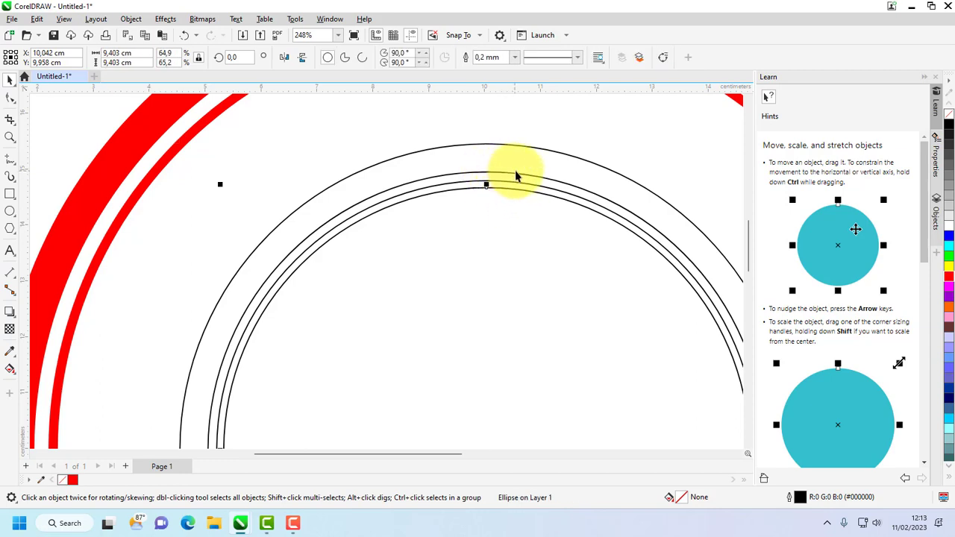
{"action": "scroll", "coordinate": [515, 175], "scroll_direction": "down", "scroll_amount": 3}
{"action": "scroll", "coordinate": [515, 174], "scroll_direction": "up", "scroll_amount": 4}
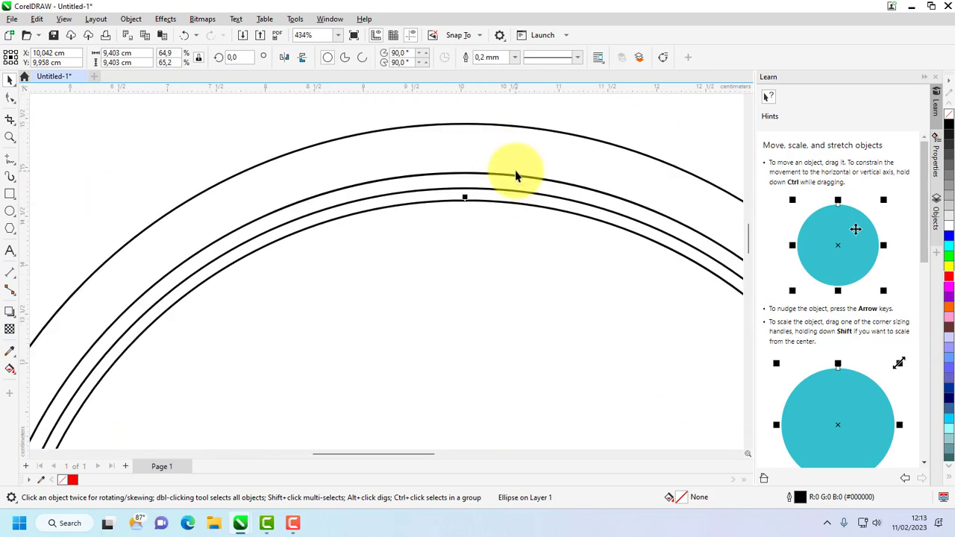
{"action": "scroll", "coordinate": [516, 174], "scroll_direction": "down", "scroll_amount": 3}
{"action": "scroll", "coordinate": [516, 175], "scroll_direction": "up", "scroll_amount": 3}
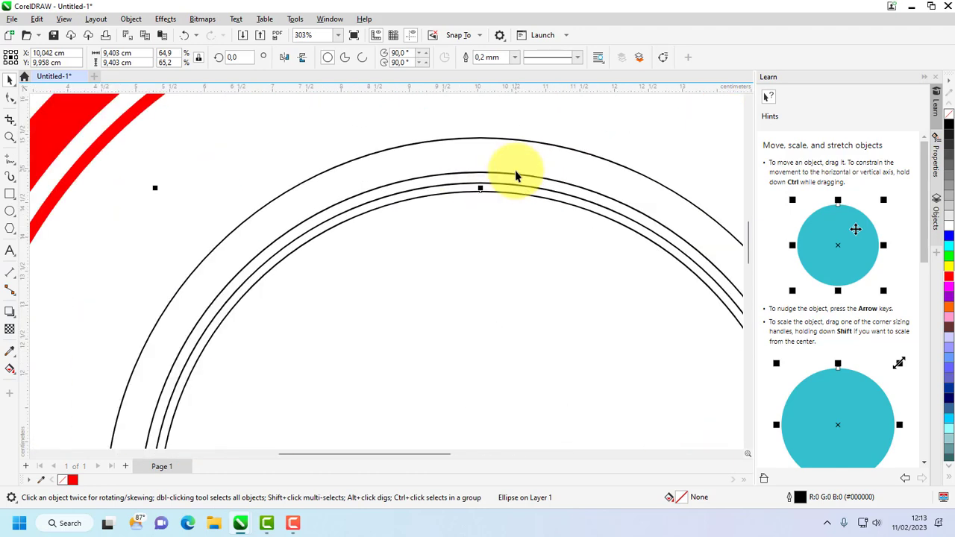
{"action": "left_click", "coordinate": [519, 141]}
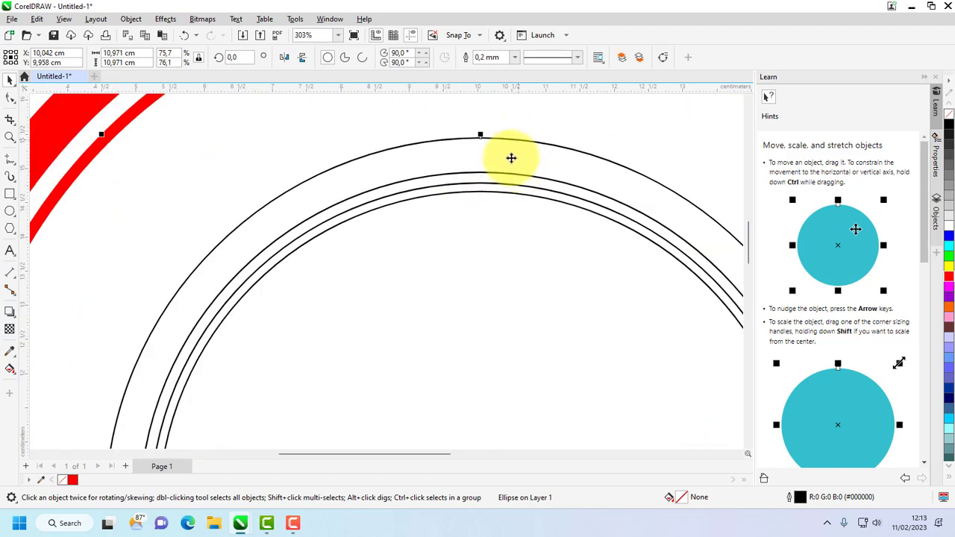
{"action": "left_click", "coordinate": [501, 178], "text": "shift"}
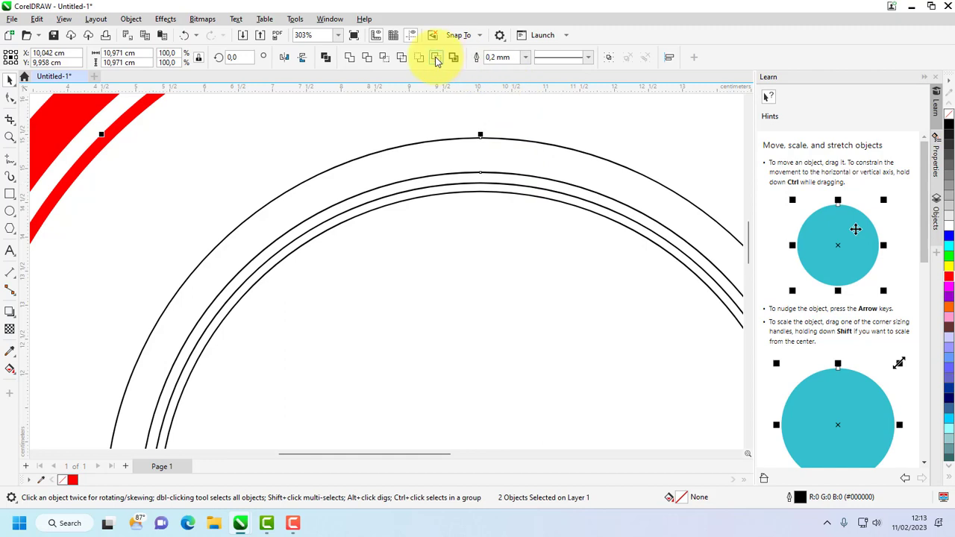
{"action": "left_click", "coordinate": [437, 59]}
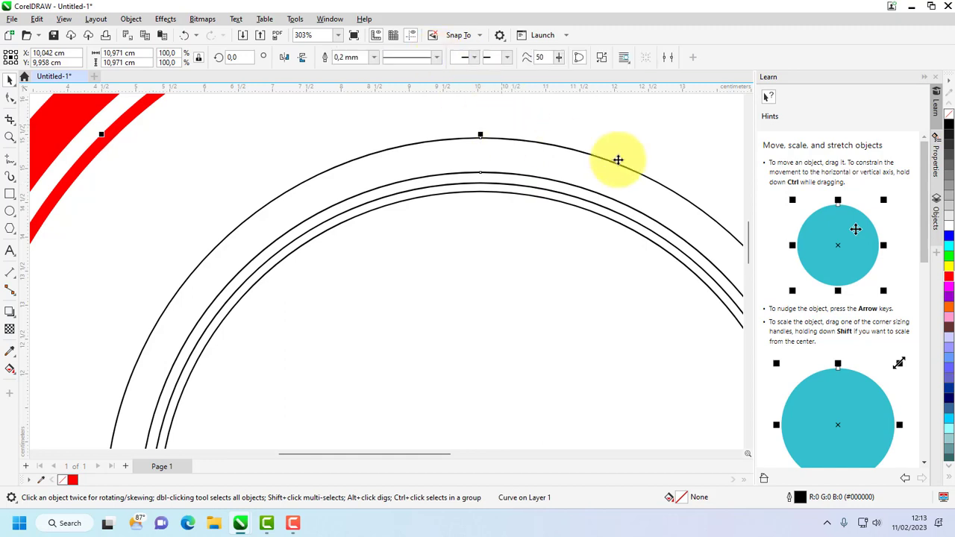
- Fill the new inner ring with red and set its outline width to None
{"action": "left_click", "coordinate": [949, 278]}
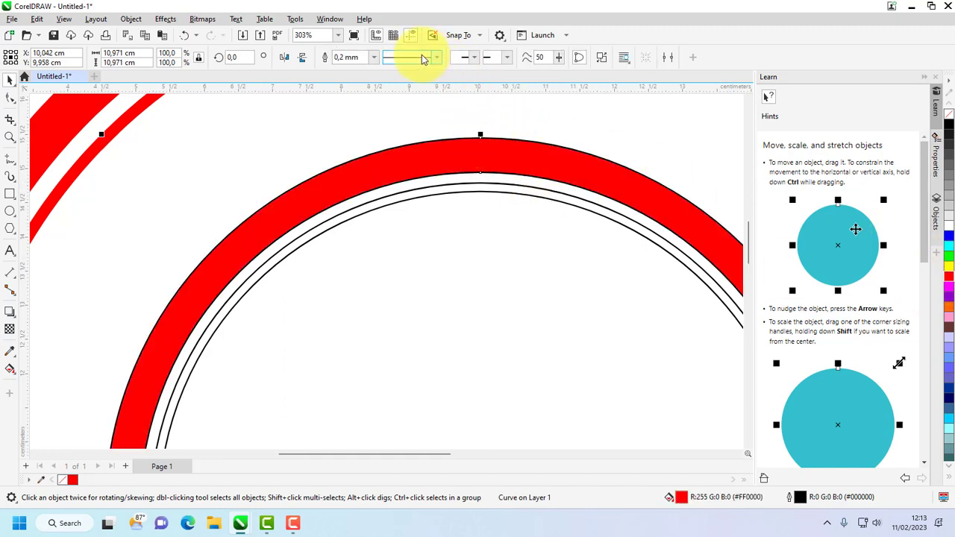
{"action": "left_click", "coordinate": [373, 57]}
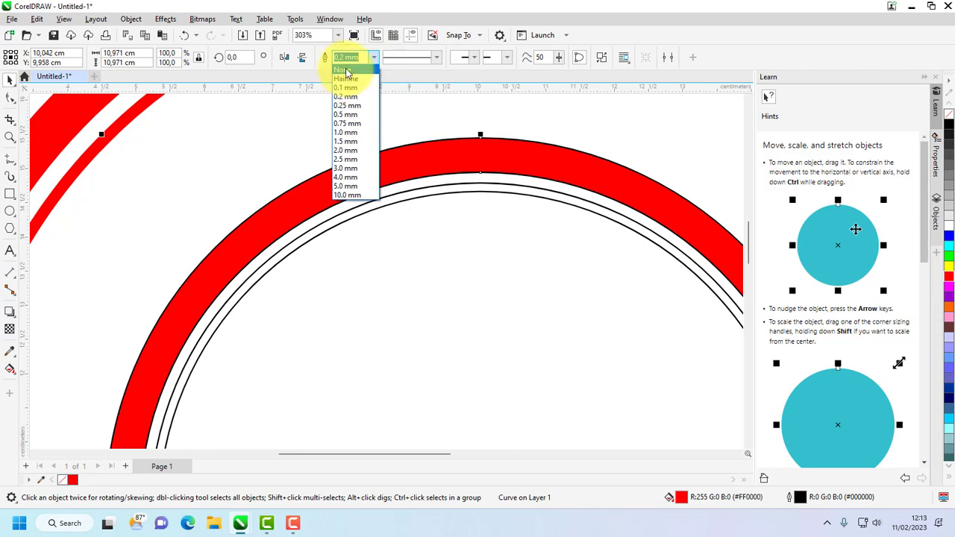
{"action": "left_click", "coordinate": [346, 70]}
- Form a thin ring from the two remaining innermost circles with Back minus front
{"action": "scroll", "coordinate": [554, 298], "scroll_direction": "down", "scroll_amount": 4}
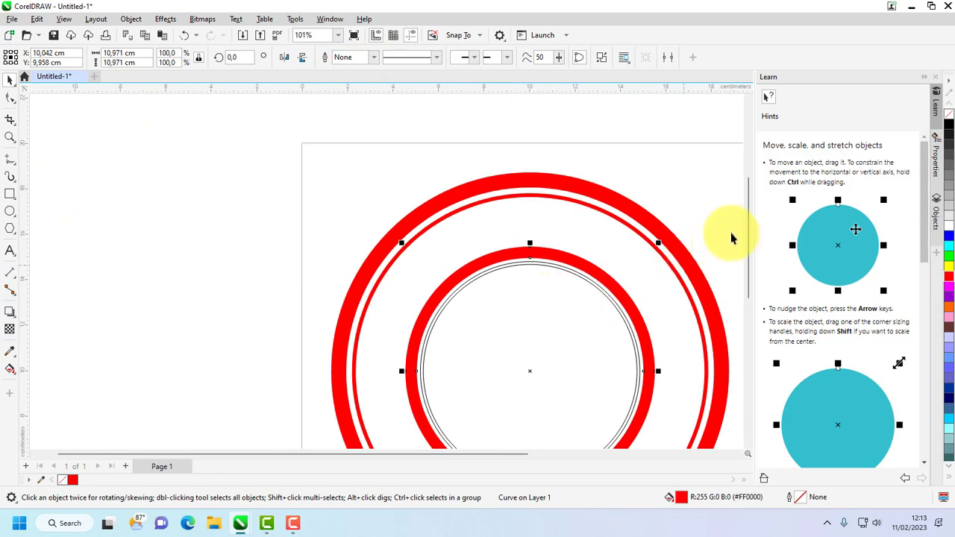
{"action": "scroll", "coordinate": [750, 246], "scroll_direction": "down", "scroll_amount": 2}
{"action": "scroll", "coordinate": [547, 207], "scroll_direction": "up", "scroll_amount": 2}
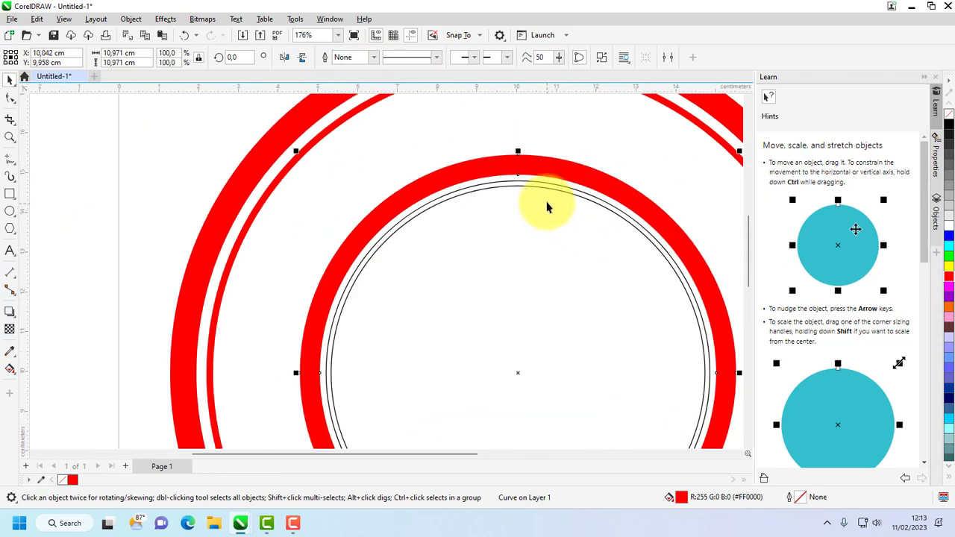
{"action": "scroll", "coordinate": [546, 207], "scroll_direction": "up", "scroll_amount": 2}
{"action": "scroll", "coordinate": [510, 186], "scroll_direction": "up", "scroll_amount": 2}
{"action": "left_click", "coordinate": [517, 191]}
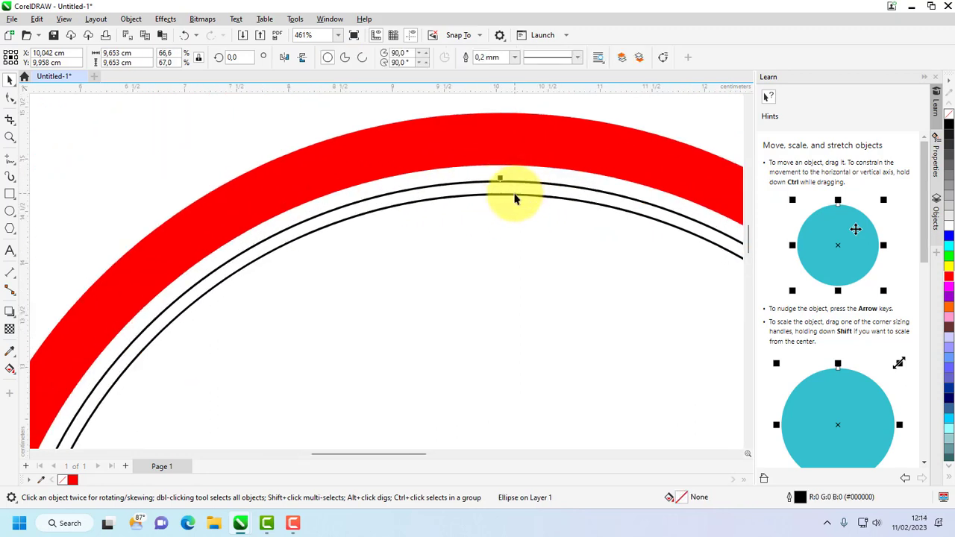
{"action": "left_click", "coordinate": [512, 196], "text": "shift"}
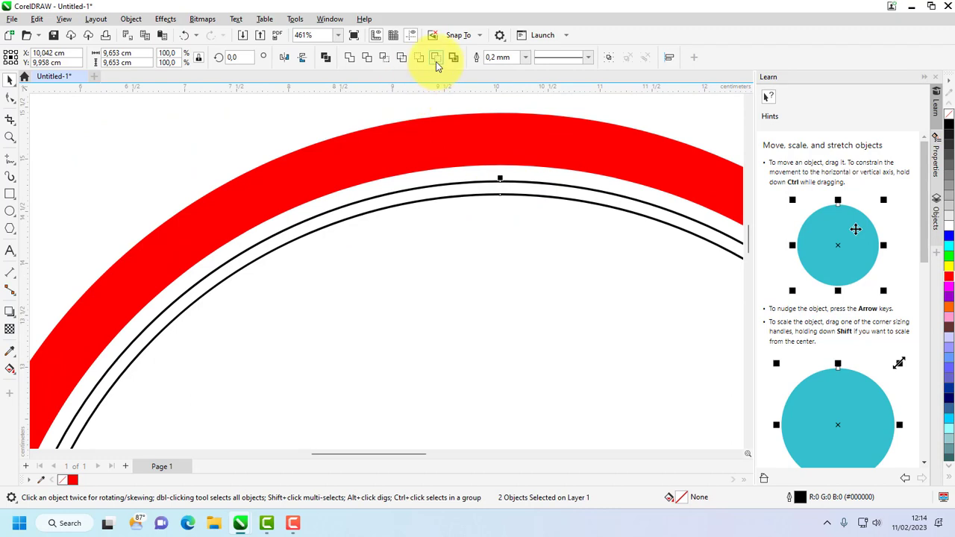
{"action": "left_click", "coordinate": [437, 59]}
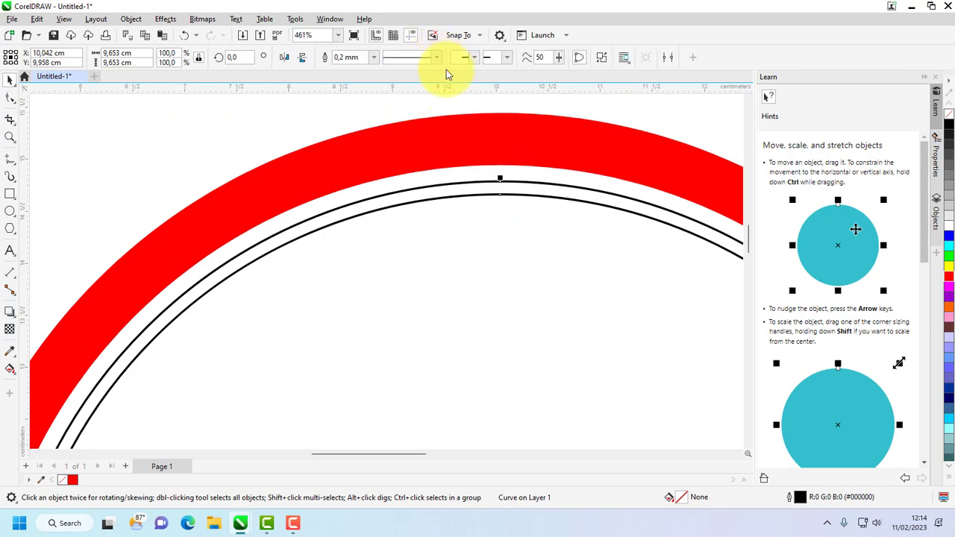
- Fill the innermost thin ring with red, set its outline width to None and deselect it
{"action": "left_click", "coordinate": [949, 276]}
{"action": "left_click", "coordinate": [373, 60]}
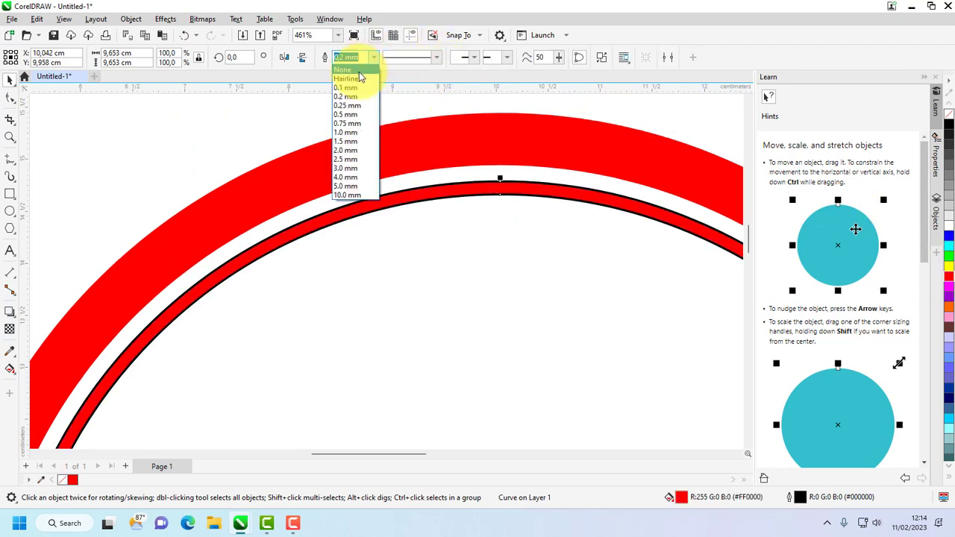
{"action": "left_click", "coordinate": [356, 71]}
{"action": "scroll", "coordinate": [432, 298], "scroll_direction": "down", "scroll_amount": 5}
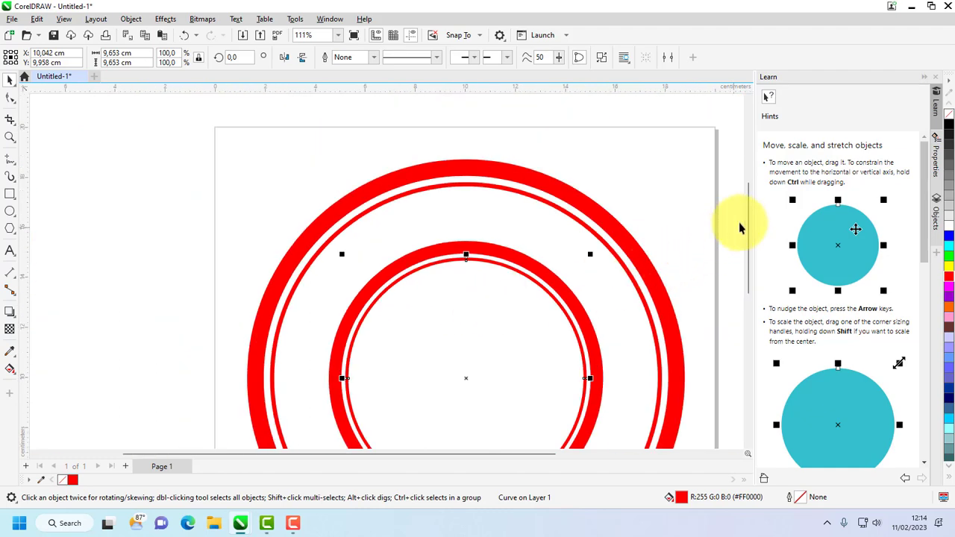
{"action": "scroll", "coordinate": [746, 245], "scroll_direction": "down", "scroll_amount": 3}
{"action": "scroll", "coordinate": [597, 249], "scroll_direction": "down", "scroll_amount": 1}
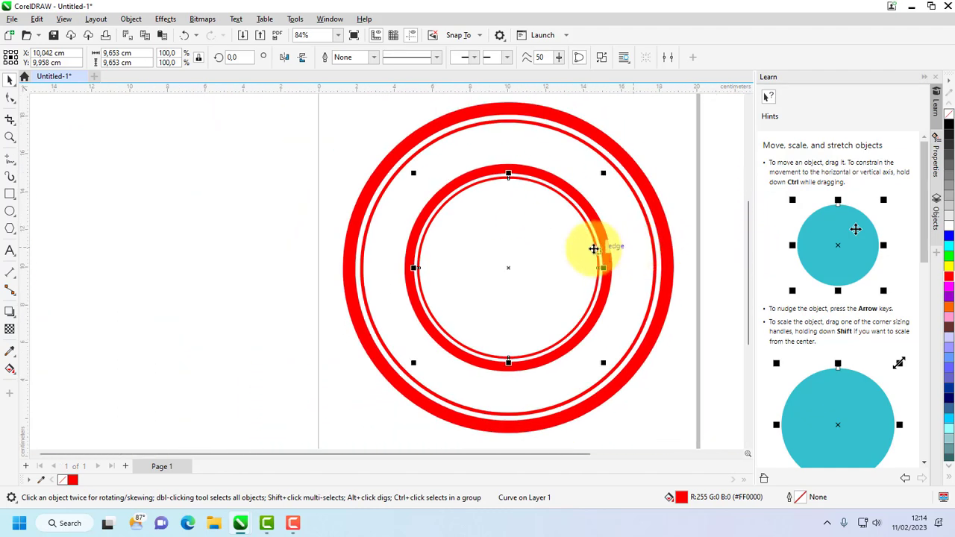
{"action": "left_click", "coordinate": [296, 202]}
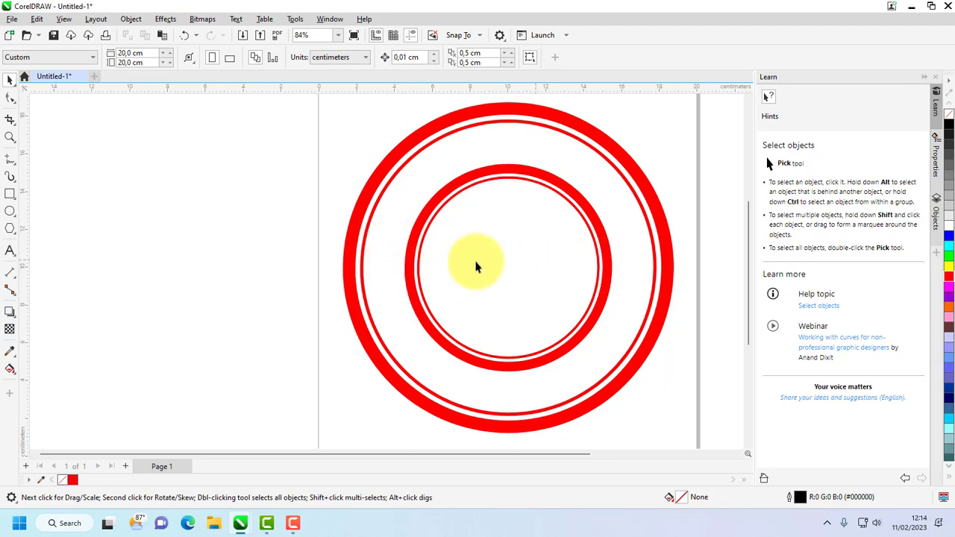
{"action": "scroll", "coordinate": [563, 222], "scroll_direction": "up", "scroll_amount": 4}
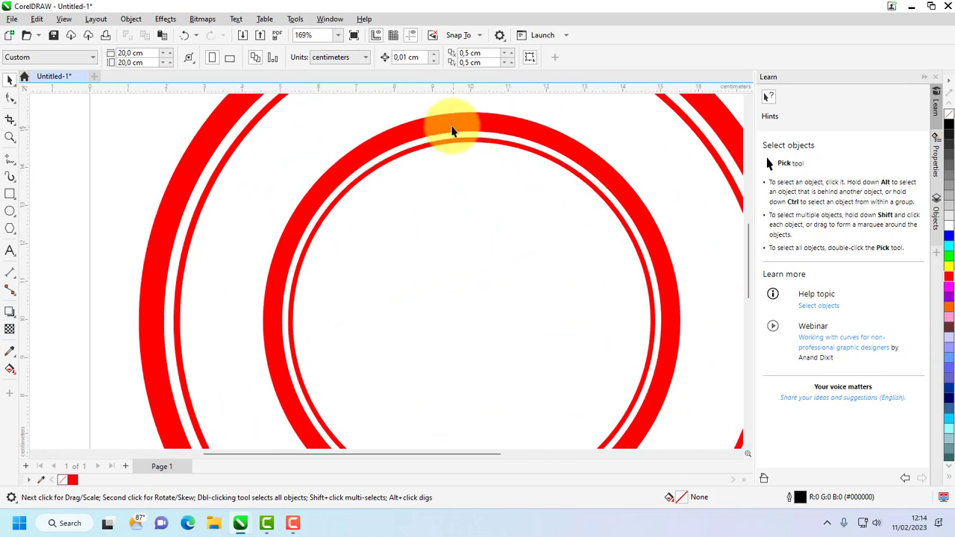
{"action": "left_click", "coordinate": [451, 124]}
{"action": "left_click", "coordinate": [100, 198]}
{"action": "scroll", "coordinate": [92, 271], "scroll_direction": "down", "scroll_amount": 2}
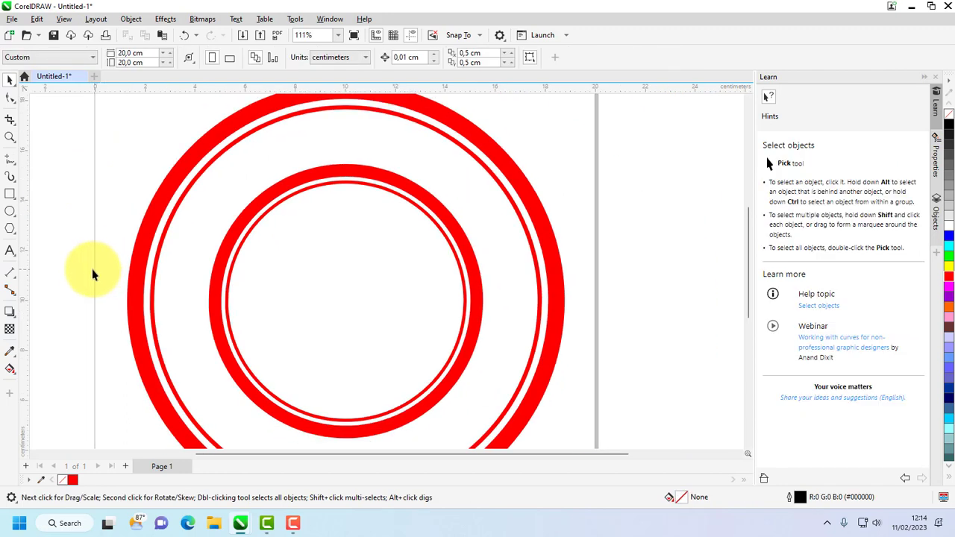
- Draw a rectangle about 13.15 × 4.27 cm with 0 cm corner radius across the middle of the inner rings and deselect it
{"action": "left_click_drag", "start_coordinate": [624, 456], "coordinate": [538, 463]}
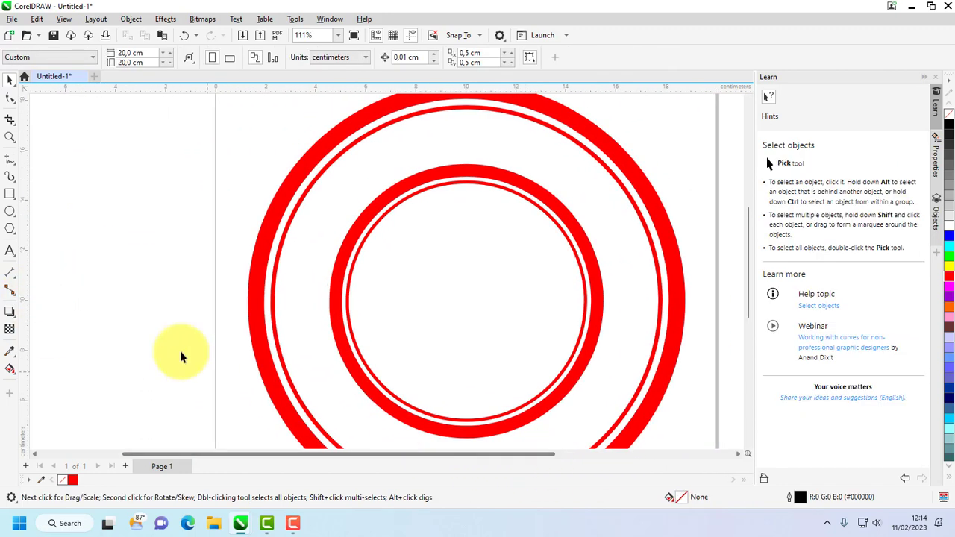
{"action": "left_click", "coordinate": [9, 194]}
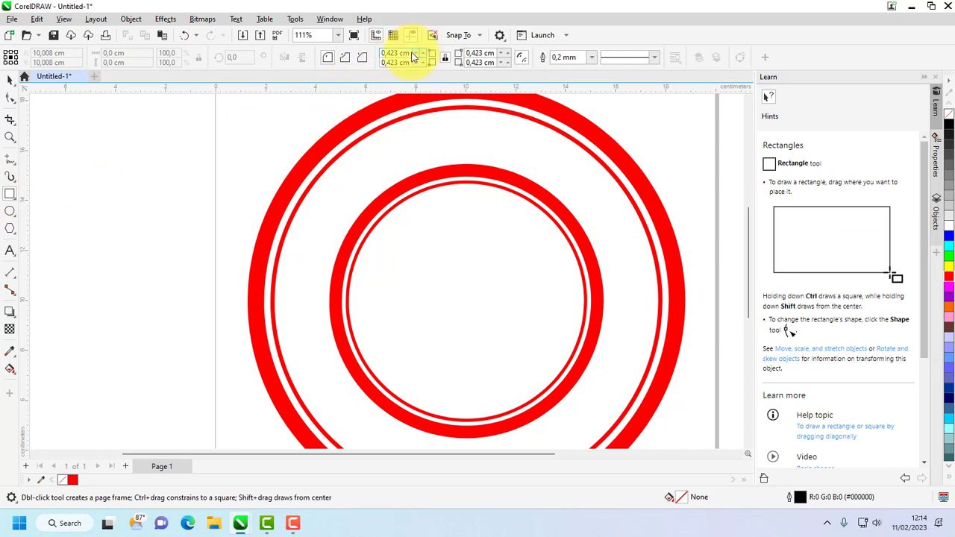
{"action": "left_click_drag", "start_coordinate": [413, 57], "coordinate": [362, 55]}
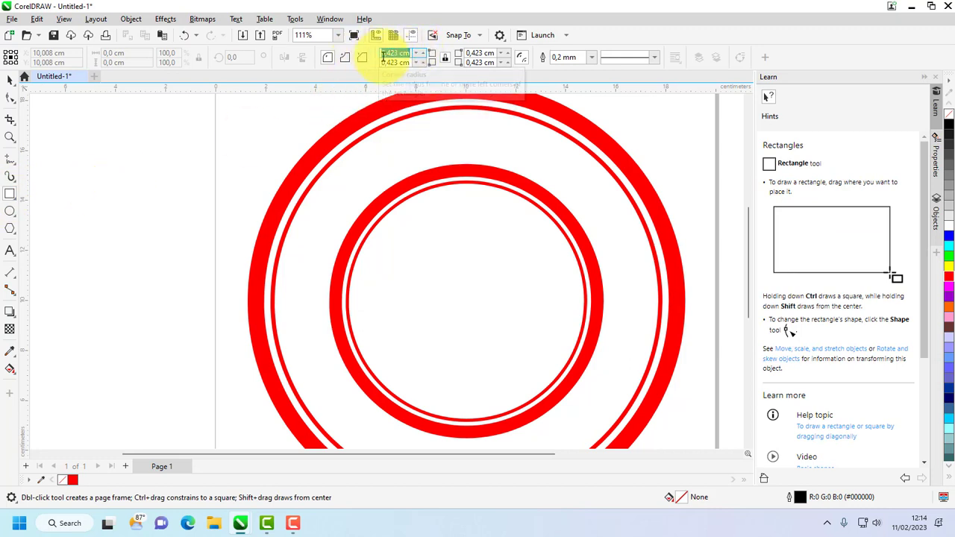
{"action": "key", "text": "BackSpace"}
{"action": "key", "text": "Return"}
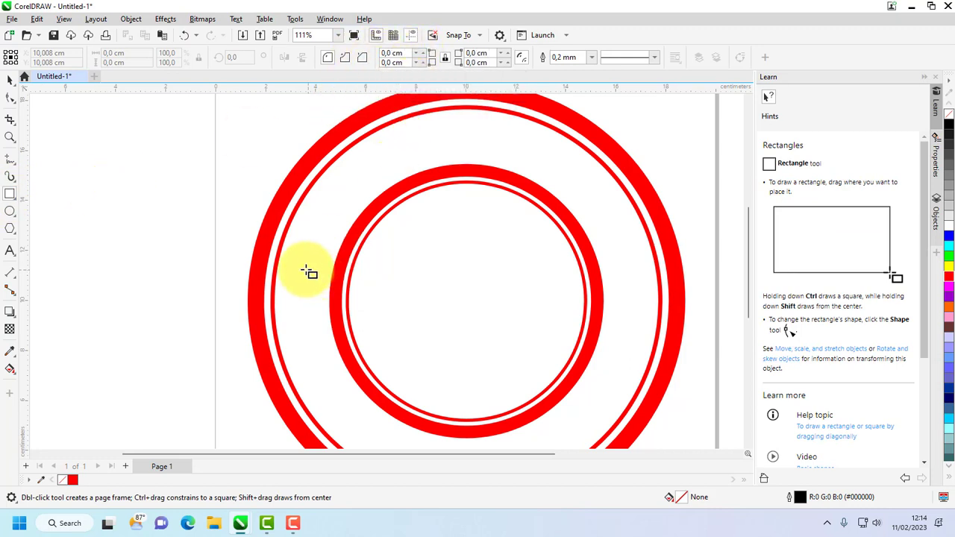
{"action": "left_click_drag", "start_coordinate": [304, 253], "coordinate": [632, 360]}
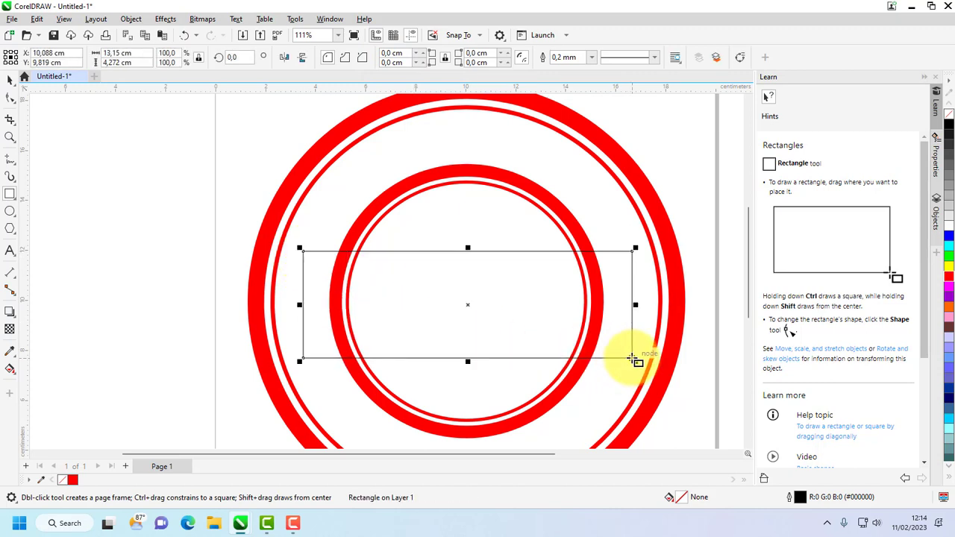
{"action": "left_click", "coordinate": [11, 84]}
{"action": "left_click", "coordinate": [575, 159]}
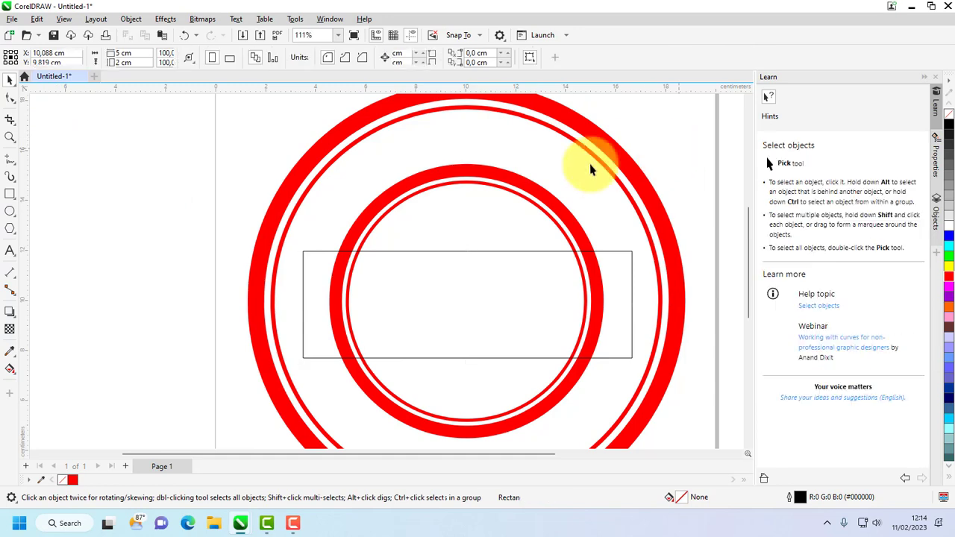
- Try to weld the thick inner ring and the thin innermost ring into one object
{"action": "scroll", "coordinate": [464, 198], "scroll_direction": "up", "scroll_amount": 2}
{"action": "left_click", "coordinate": [465, 146]}
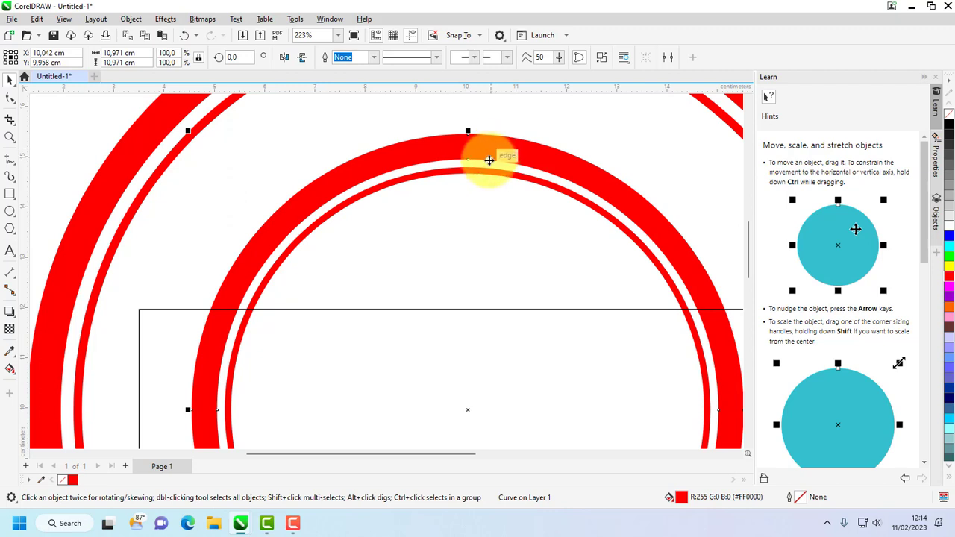
{"action": "left_click", "coordinate": [485, 175], "text": "shift"}
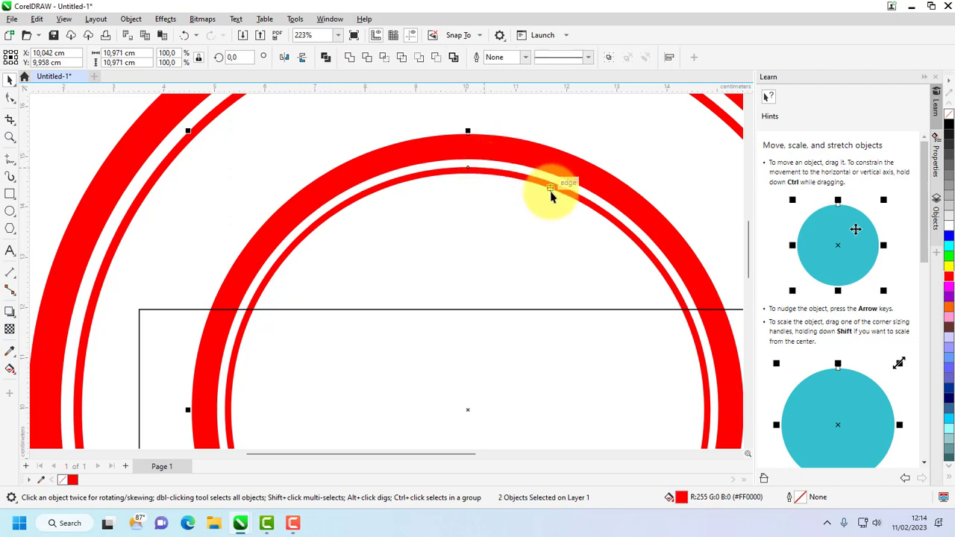
{"action": "left_click", "coordinate": [349, 58]}
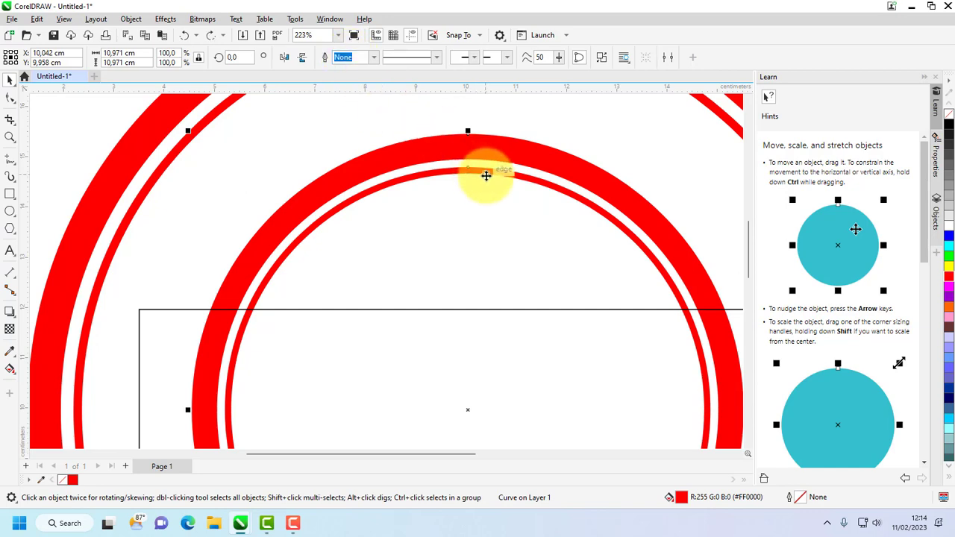
- Weld the thick inner ring and the thin innermost ring into one object and deselect it
{"action": "left_click", "coordinate": [496, 198]}
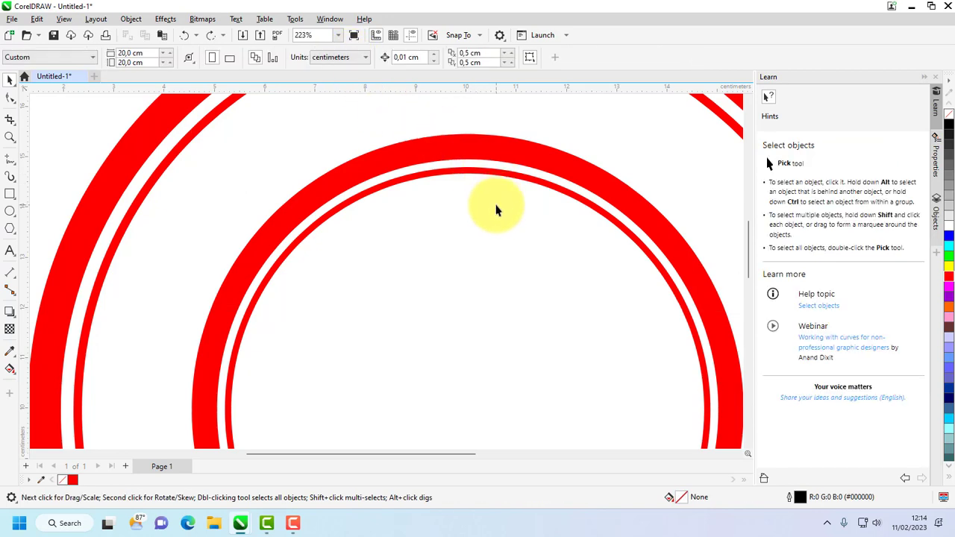
{"action": "left_click", "coordinate": [497, 211]}
{"action": "left_click", "coordinate": [492, 171]}
{"action": "left_click", "coordinate": [503, 149]}
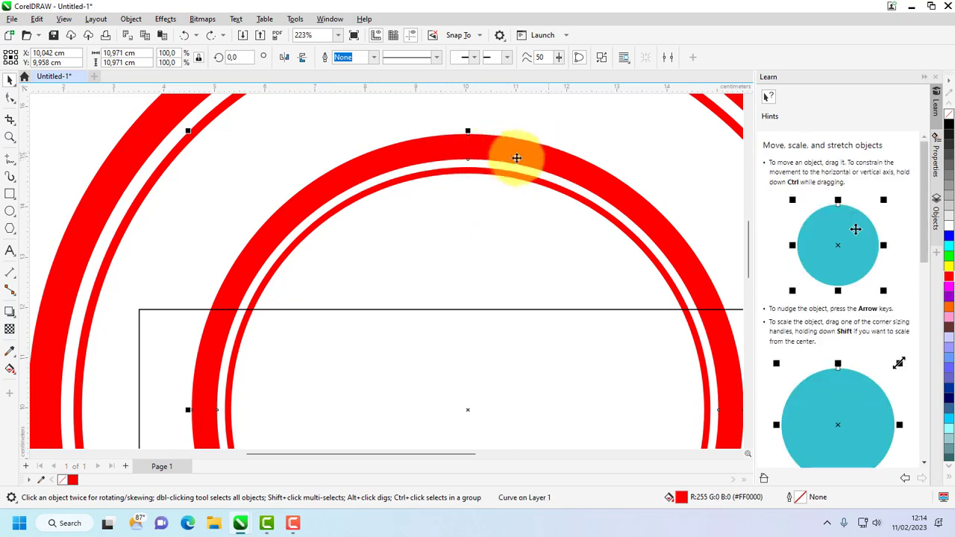
{"action": "left_click", "coordinate": [489, 175], "text": "shift"}
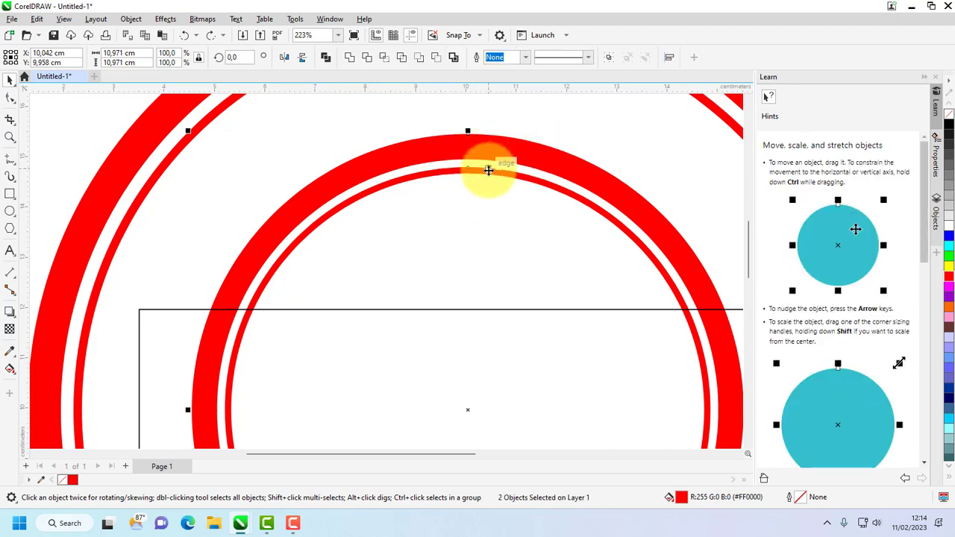
{"action": "left_click", "coordinate": [349, 61]}
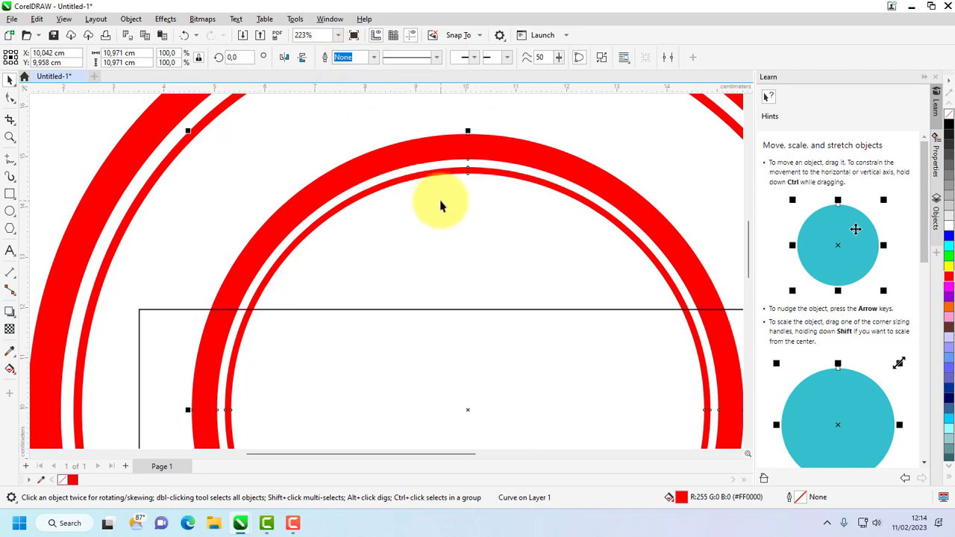
{"action": "scroll", "coordinate": [505, 221], "scroll_direction": "down", "scroll_amount": 1}
{"action": "scroll", "coordinate": [500, 249], "scroll_direction": "down", "scroll_amount": 1}
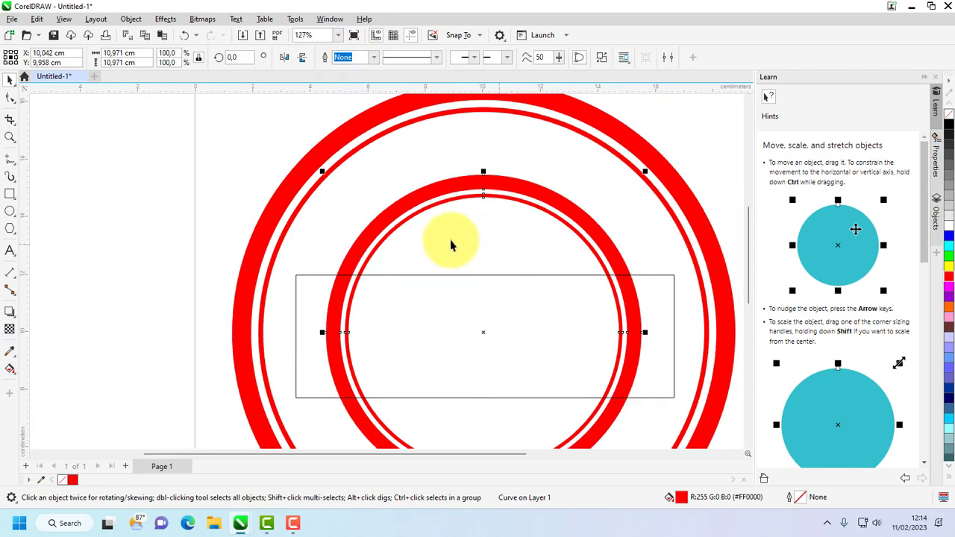
{"action": "left_click", "coordinate": [231, 207]}
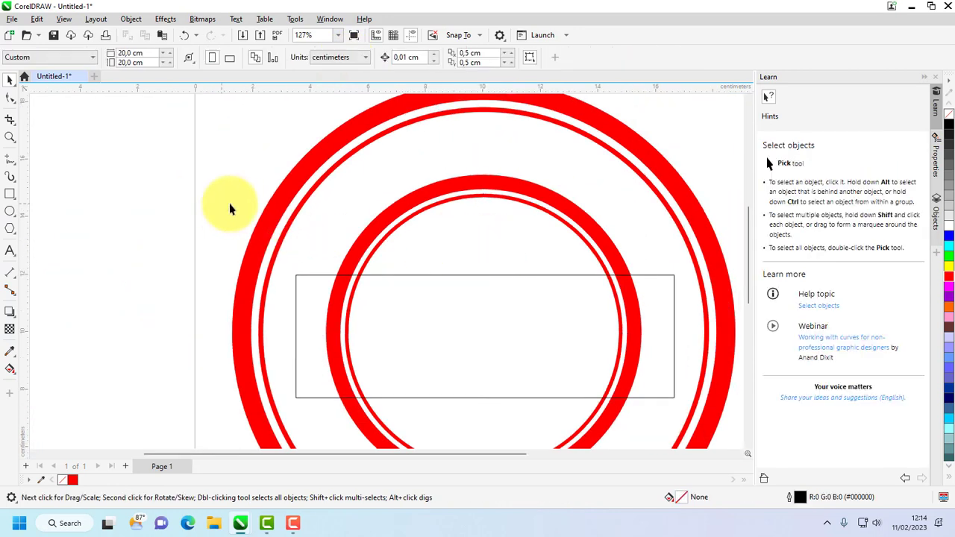
- Cut the rectangle out of the welded inner rings with Back minus front and deselect the result
{"action": "left_click", "coordinate": [440, 194]}
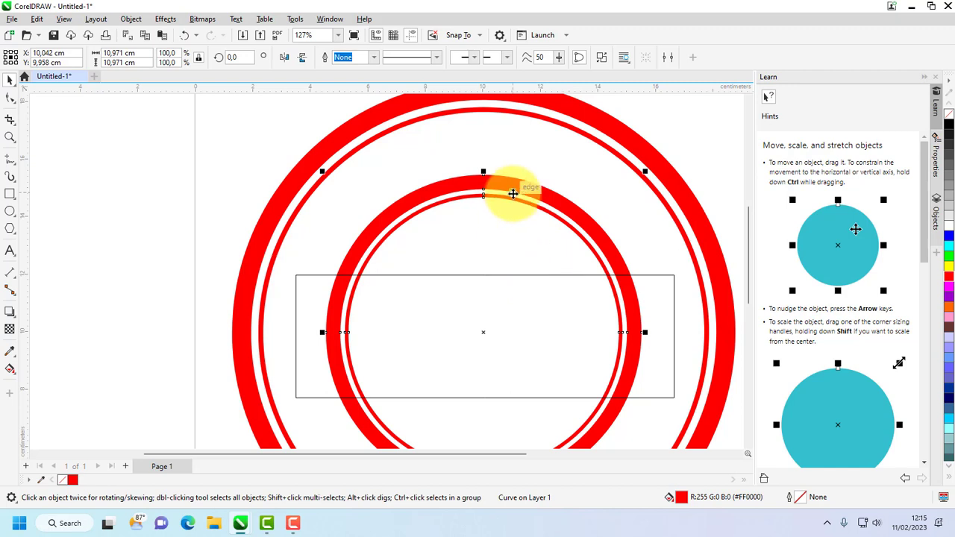
{"action": "left_click", "coordinate": [530, 275], "text": "shift"}
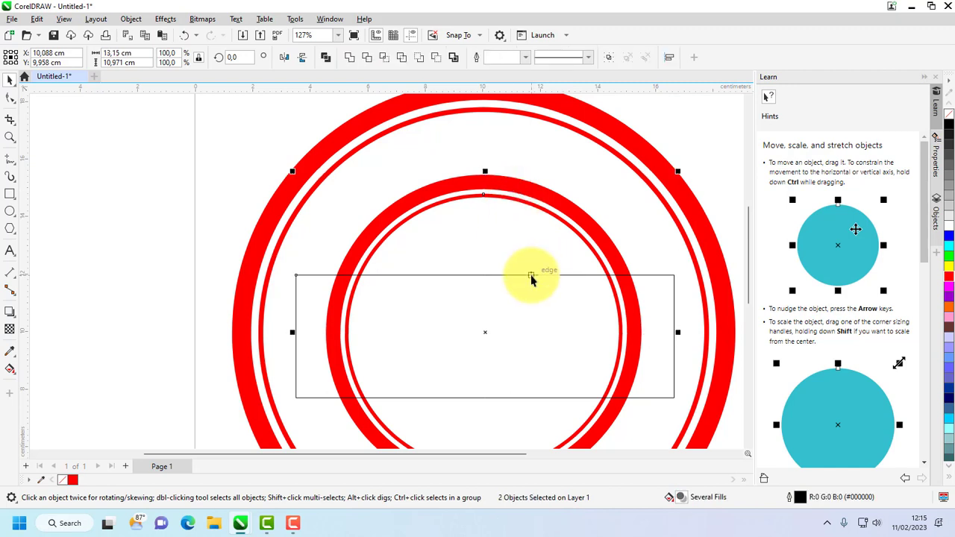
{"action": "left_click", "coordinate": [362, 230]}
{"action": "left_click", "coordinate": [529, 187]}
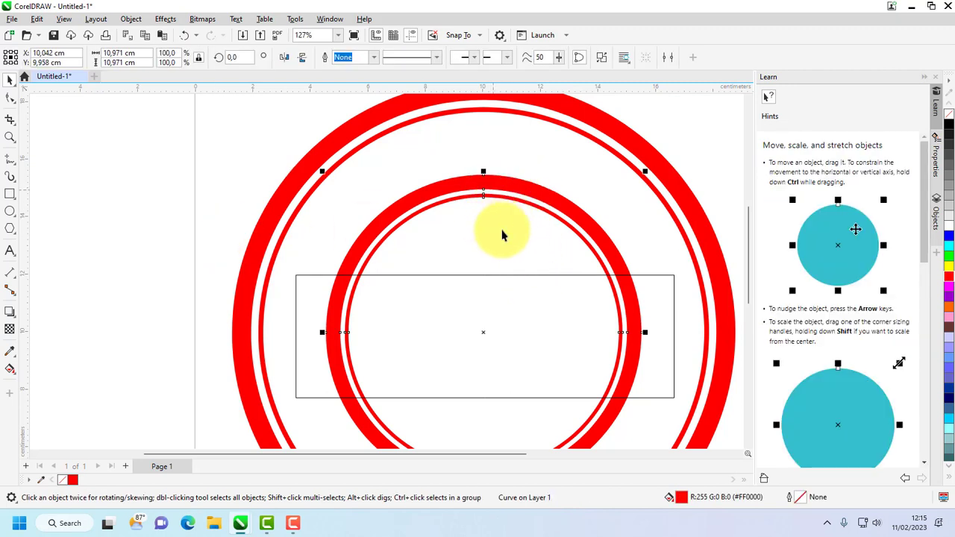
{"action": "left_click", "coordinate": [539, 274], "text": "shift"}
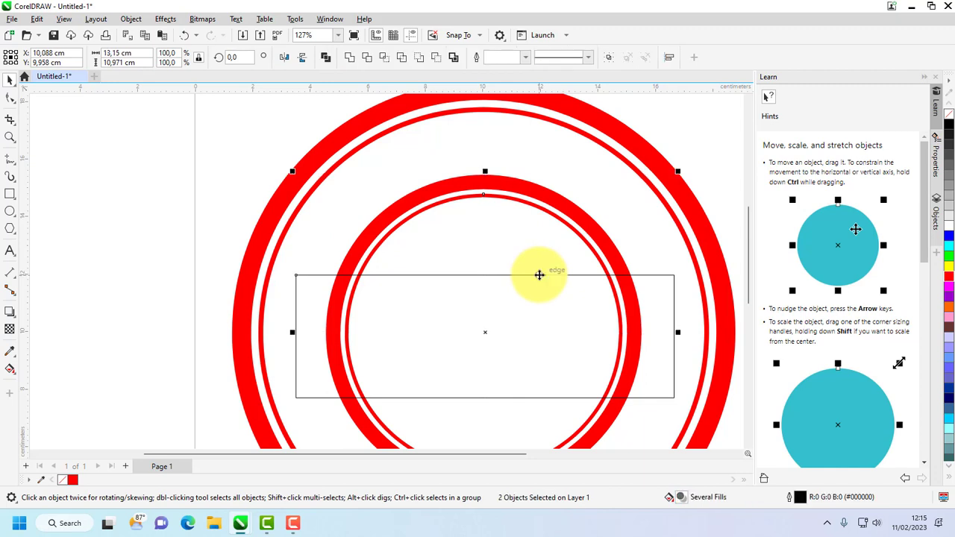
{"action": "left_click", "coordinate": [437, 61]}
{"action": "left_click", "coordinate": [339, 311]}
{"action": "scroll", "coordinate": [532, 358], "scroll_direction": "down", "scroll_amount": 2}
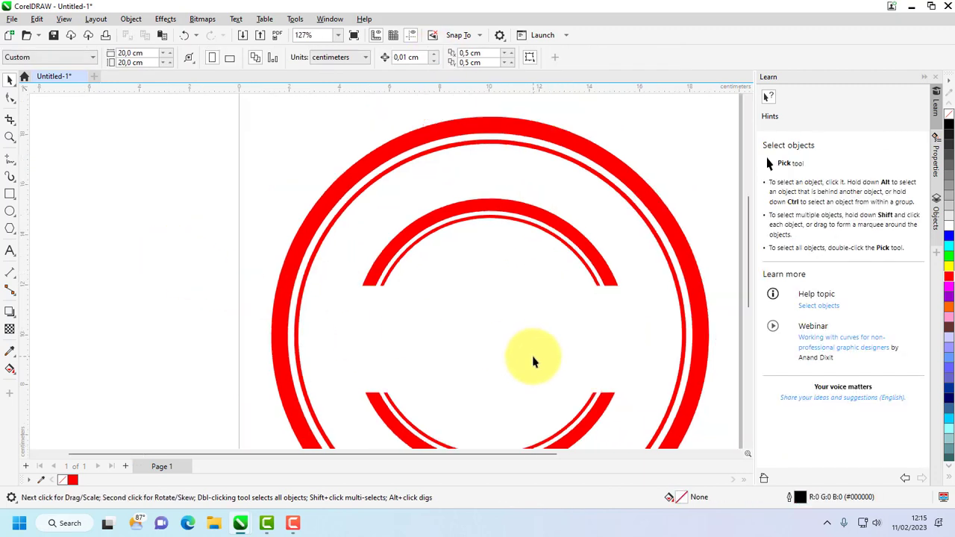
{"action": "scroll", "coordinate": [735, 284], "scroll_direction": "down", "scroll_amount": 2}
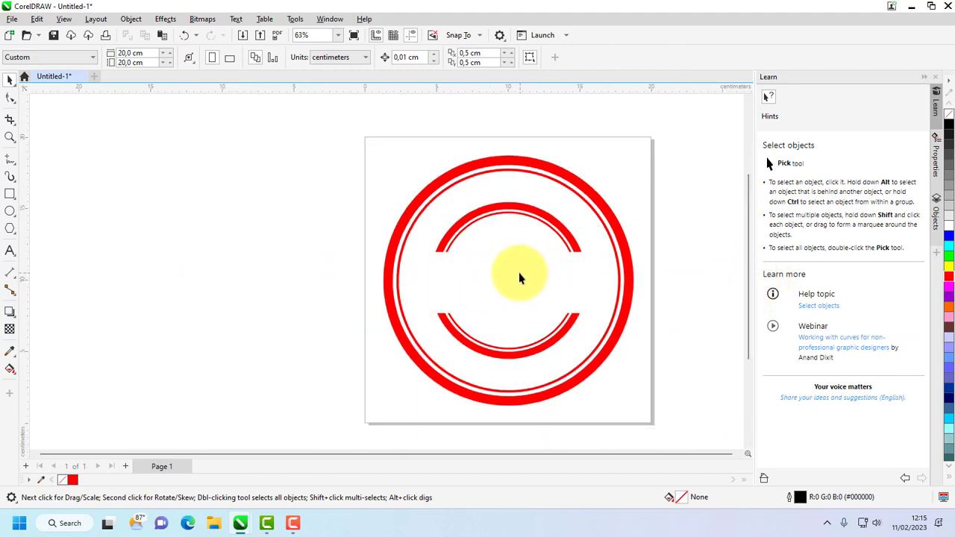
{"action": "scroll", "coordinate": [556, 283], "scroll_direction": "up", "scroll_amount": 2}
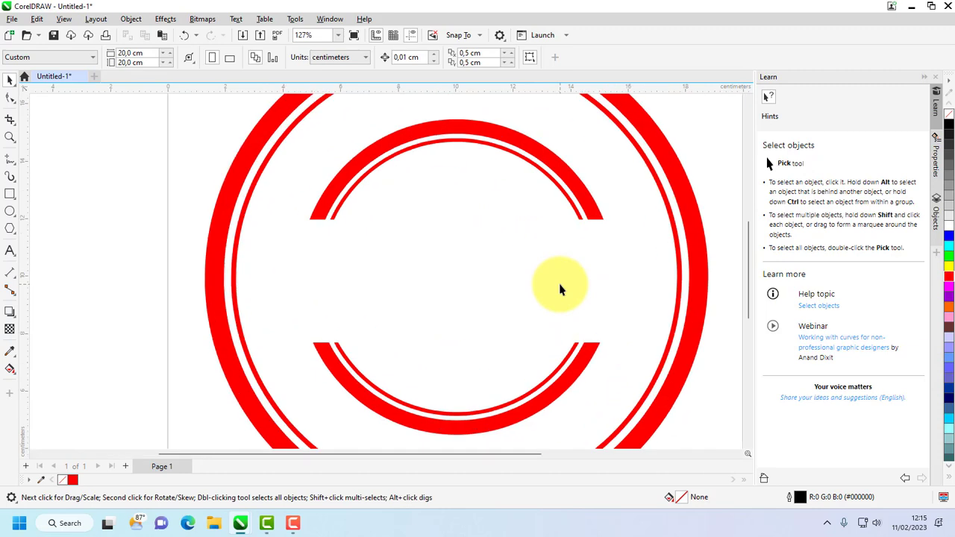
- Add the artistic text "STEMPEL" in the gap between the inner arcs and select it as an object
{"action": "left_click", "coordinate": [10, 254]}
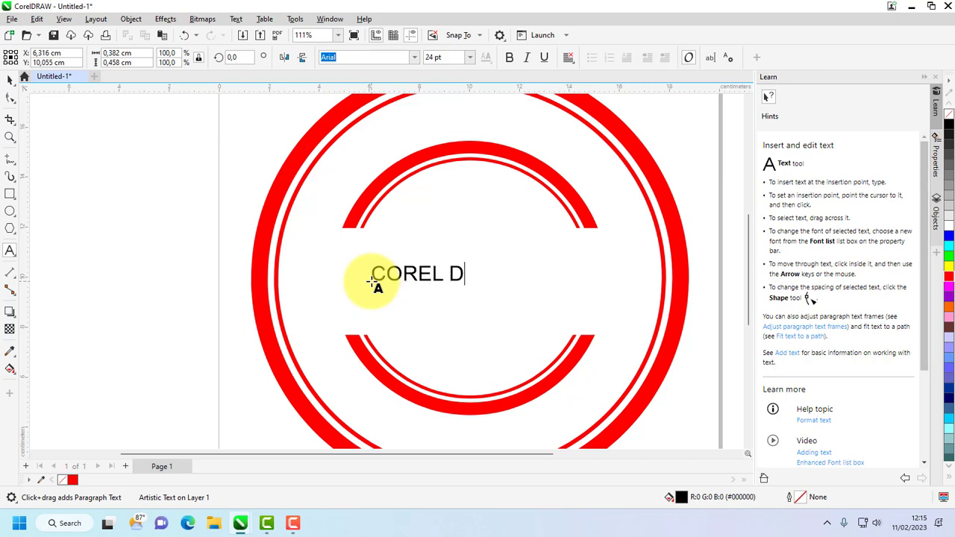
{"action": "key", "text": "ctrl+a"}
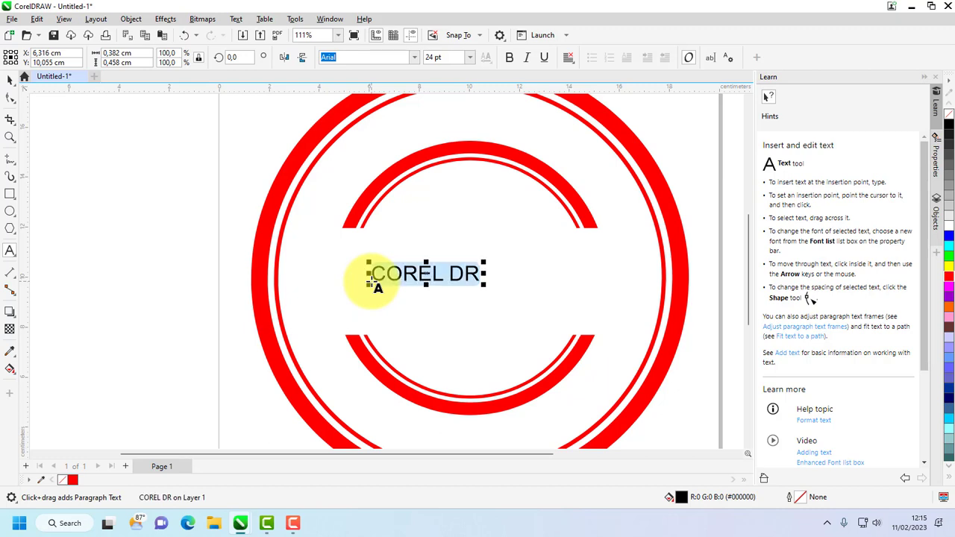
{"action": "type", "text": "STEMPEL"}
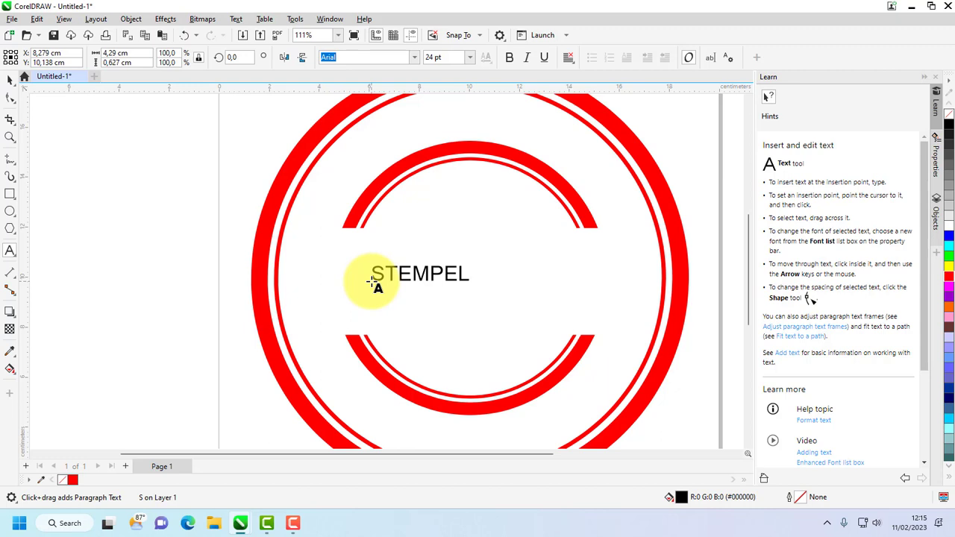
{"action": "left_click", "coordinate": [10, 79]}
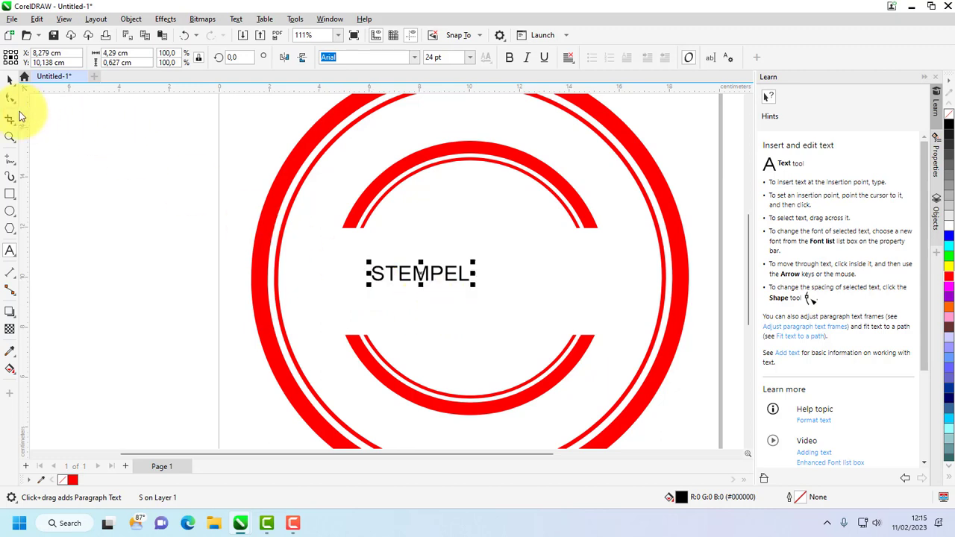
- Set the STEMPEL text's font to Ebrima Bold
{"action": "left_click", "coordinate": [415, 58]}
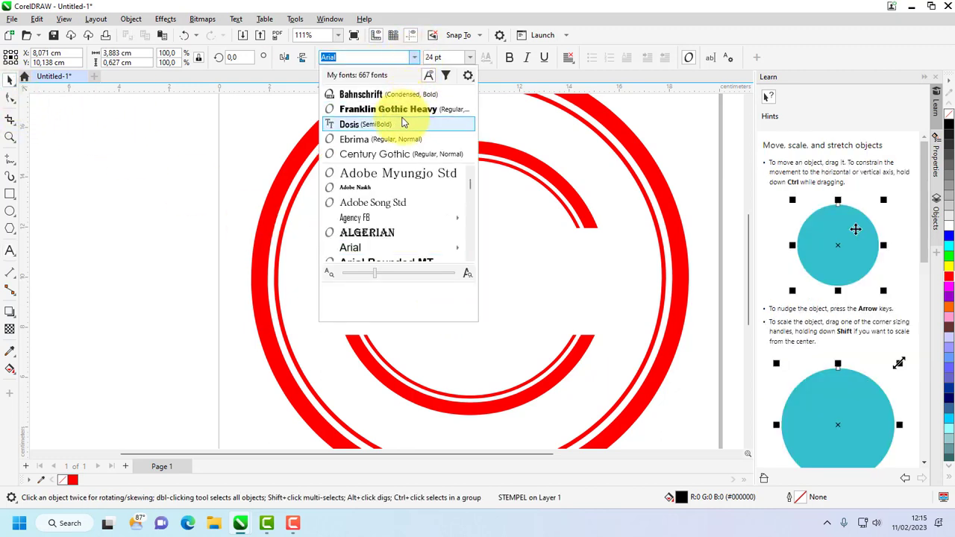
{"action": "scroll", "coordinate": [403, 231], "scroll_direction": "down", "scroll_amount": 2}
{"action": "scroll", "coordinate": [404, 225], "scroll_direction": "down", "scroll_amount": 7}
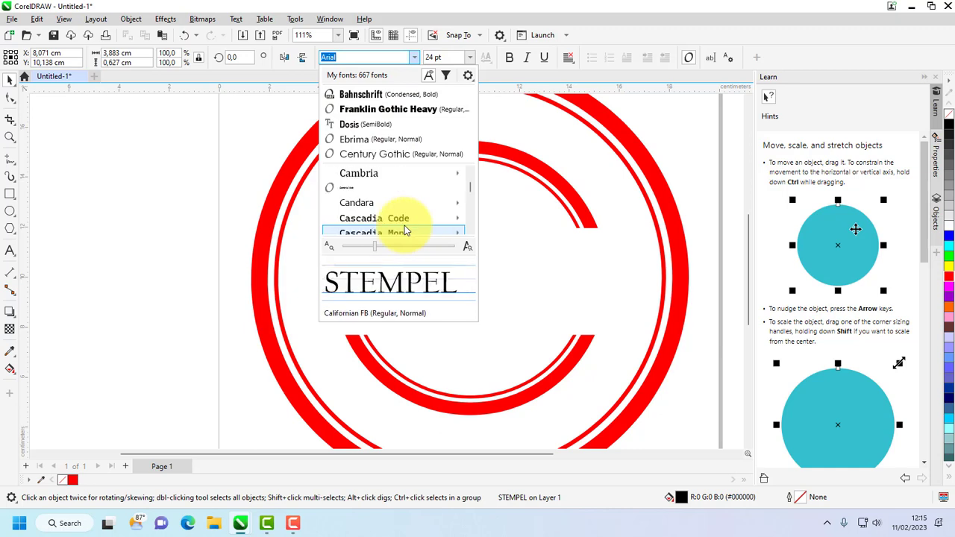
{"action": "scroll", "coordinate": [403, 222], "scroll_direction": "down", "scroll_amount": 6}
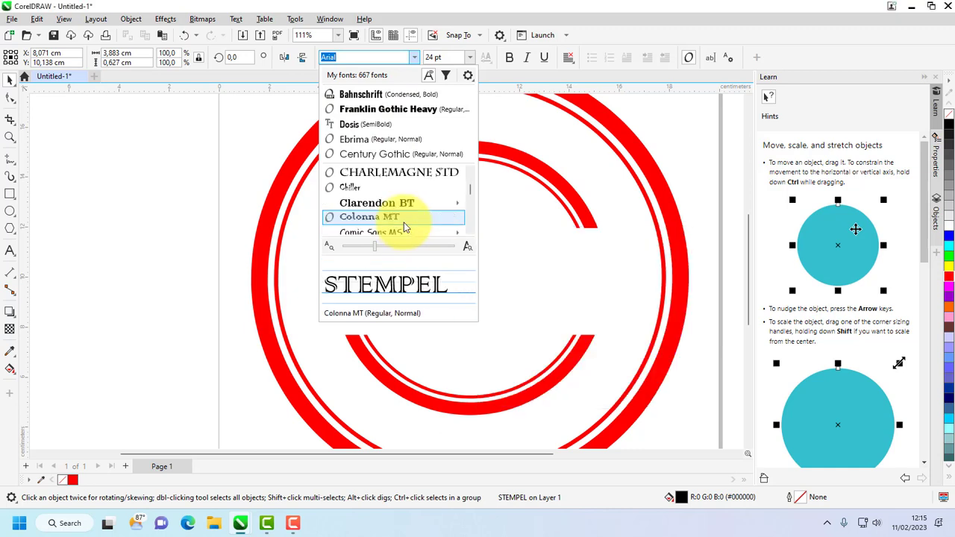
{"action": "scroll", "coordinate": [403, 223], "scroll_direction": "down", "scroll_amount": 6}
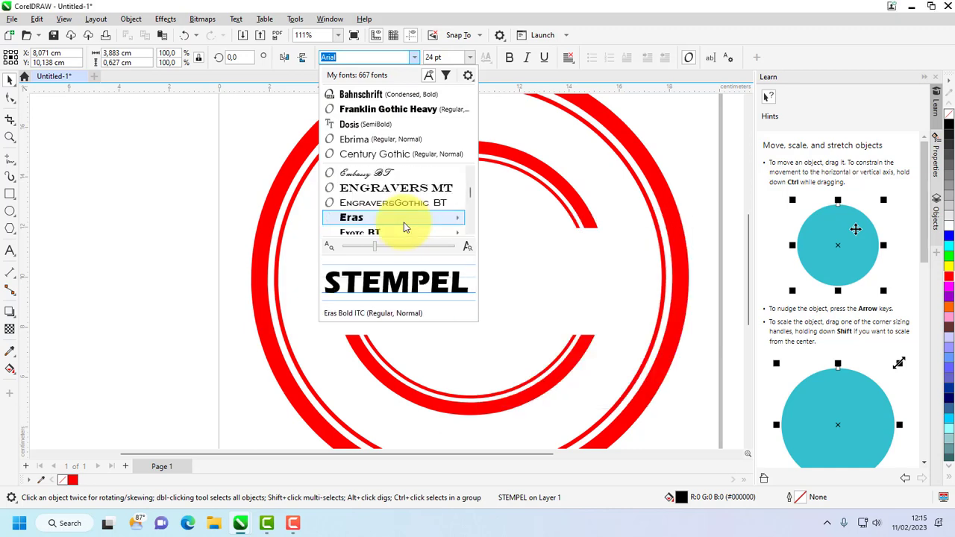
{"action": "scroll", "coordinate": [395, 209], "scroll_direction": "up", "scroll_amount": 3}
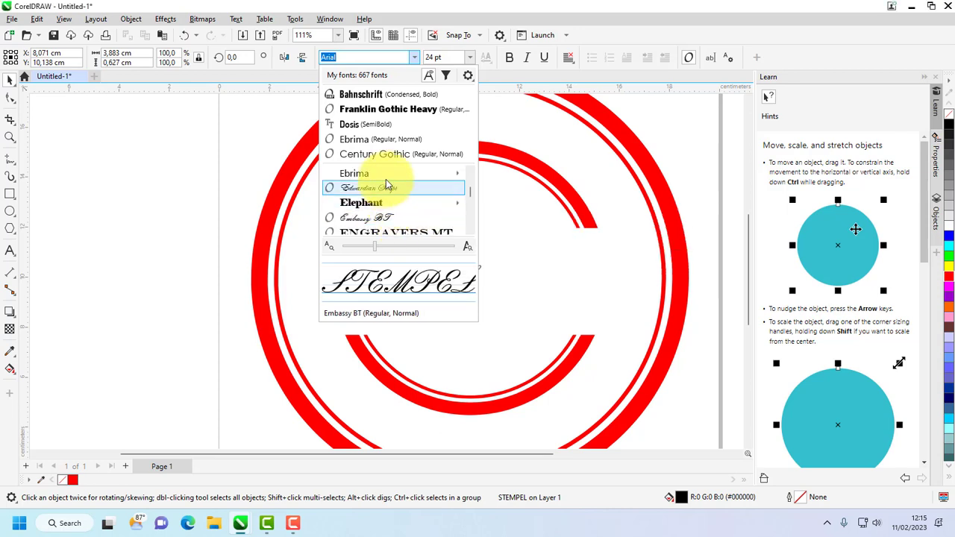
{"action": "mouse_move", "coordinate": [386, 174]}
{"action": "left_click", "coordinate": [537, 191]}
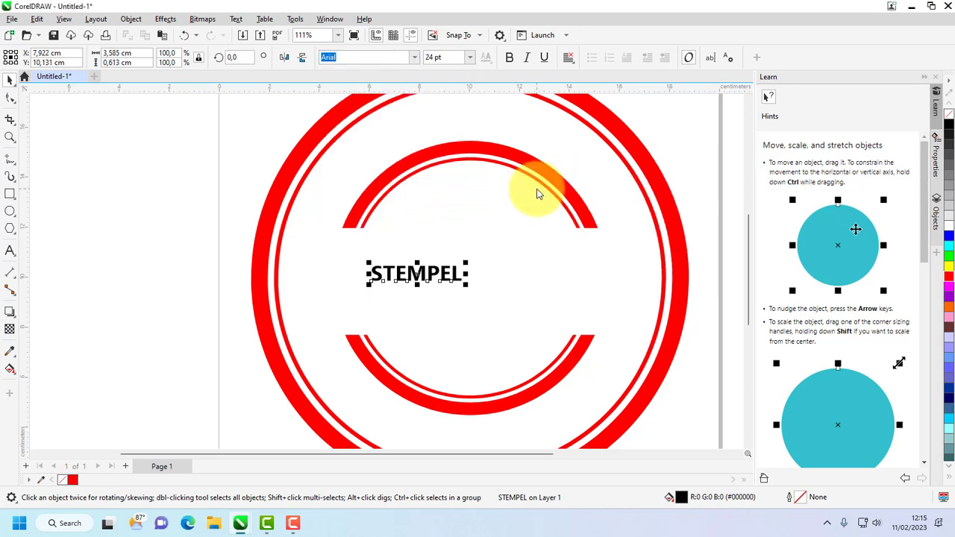
- Set the STEMPEL text's font size to 100 pt and move it to the middle of the gap
{"action": "left_click", "coordinate": [470, 58]}
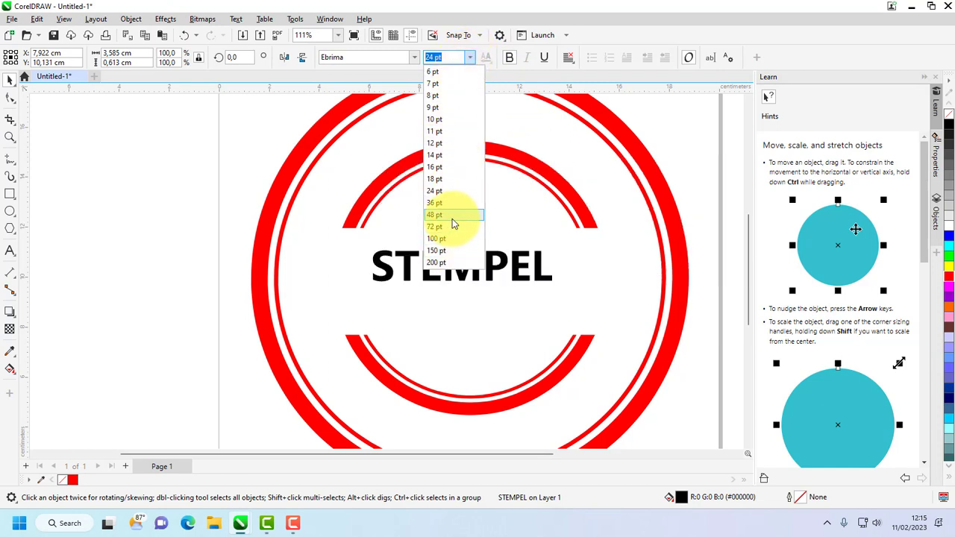
{"action": "left_click", "coordinate": [436, 239]}
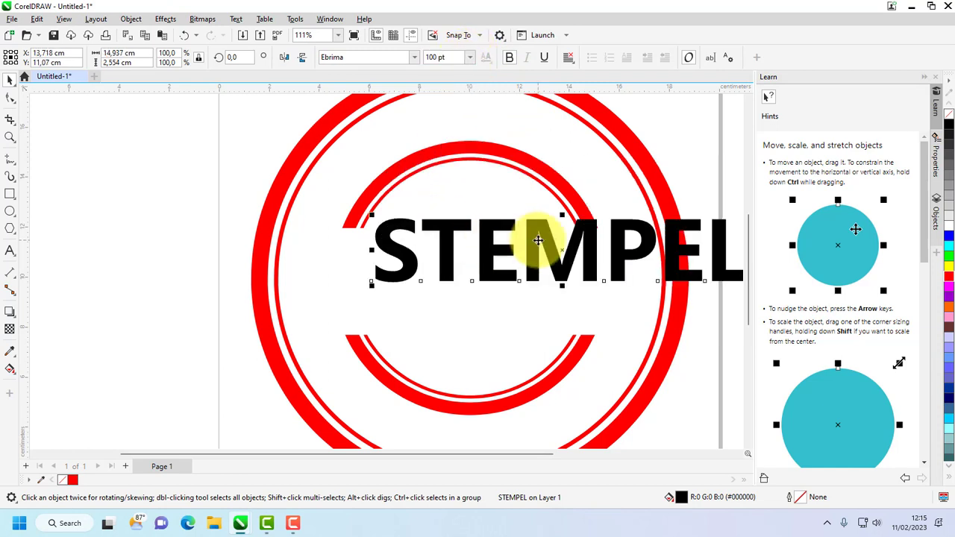
{"action": "left_click_drag", "start_coordinate": [561, 254], "coordinate": [485, 288]}
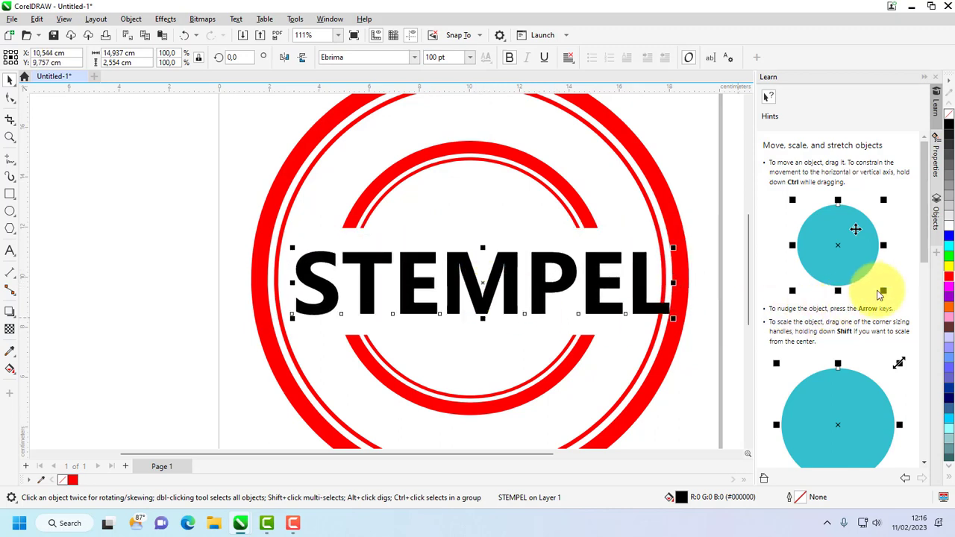
- Try filling the STEMPEL text with red, nudging it and converting it to curves, and undo these changes
{"action": "left_click", "coordinate": [949, 278]}
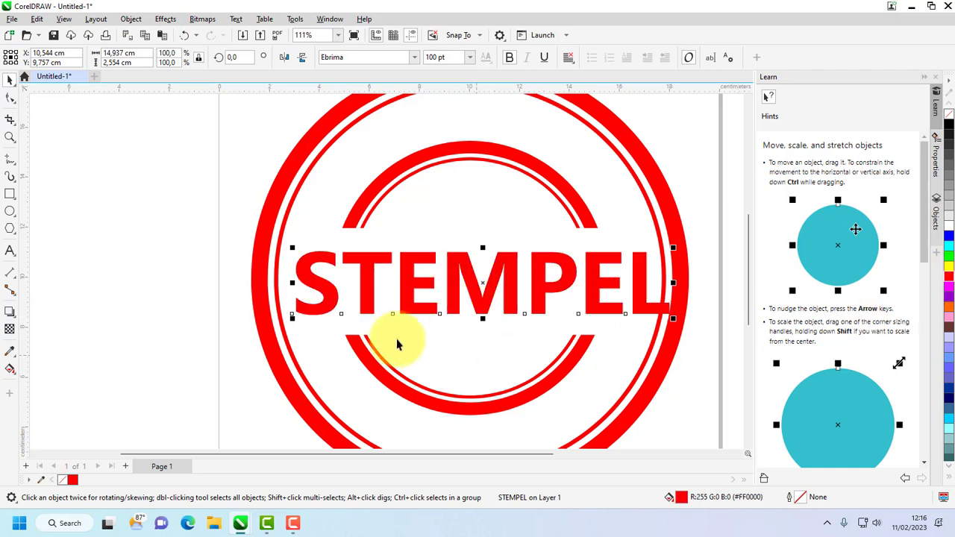
{"action": "left_click_drag", "start_coordinate": [548, 275], "coordinate": [547, 285]}
{"action": "right_click", "coordinate": [540, 276]}
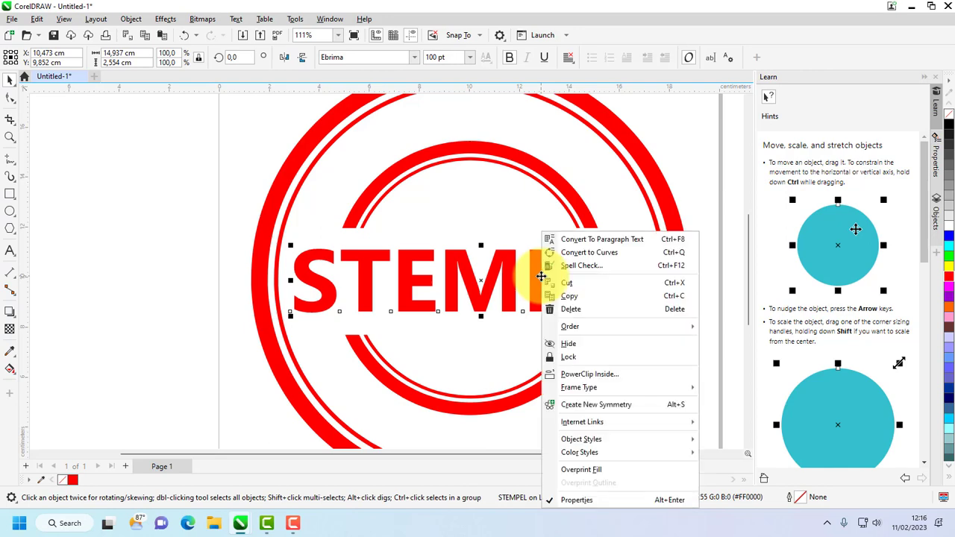
{"action": "left_click", "coordinate": [584, 253]}
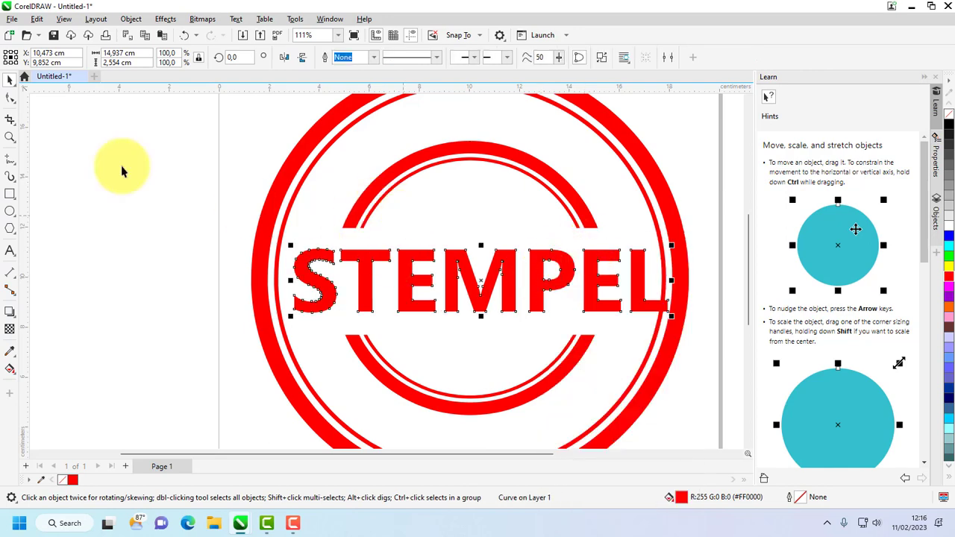
{"action": "left_click", "coordinate": [130, 159]}
{"action": "scroll", "coordinate": [275, 247], "scroll_direction": "down", "scroll_amount": 1}
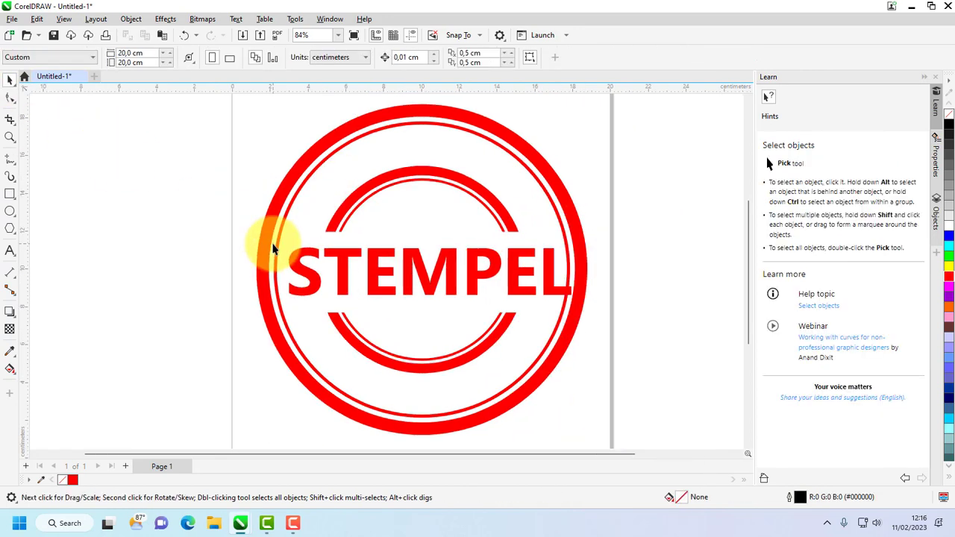
{"action": "scroll", "coordinate": [305, 242], "scroll_direction": "up", "scroll_amount": 1}
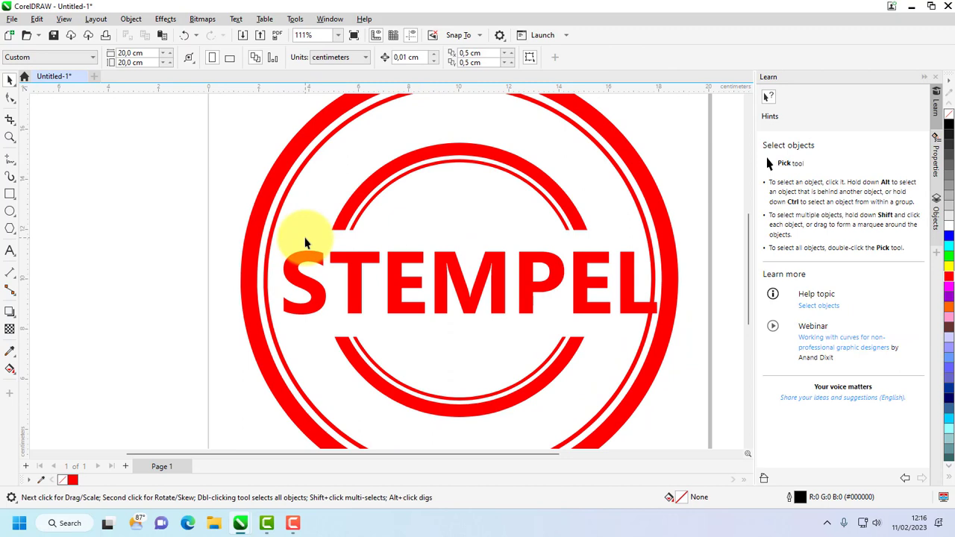
{"action": "key", "text": "ctrl+z"}
{"action": "key", "text": "ctrl+z"}
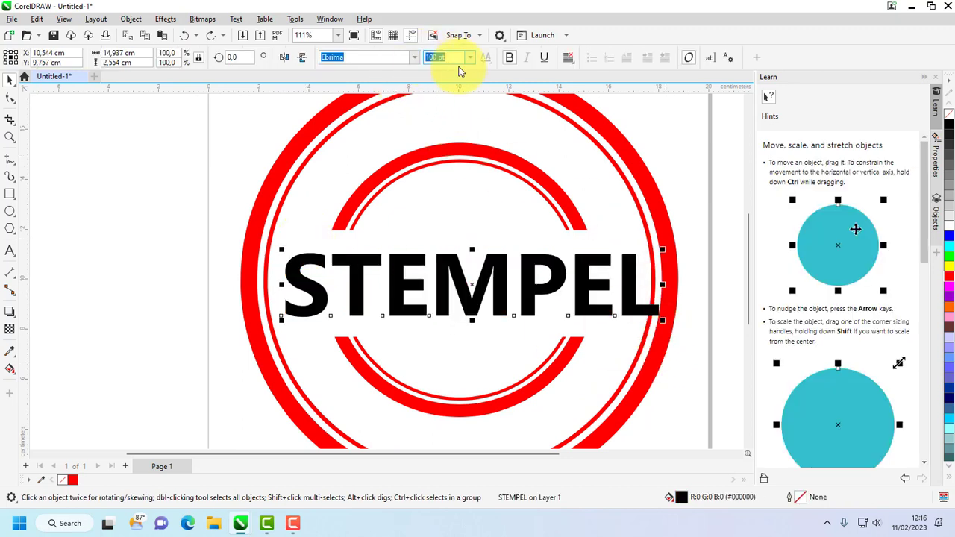
- Set the STEMPEL text's font size to 90 pt and recentre it in the gap at about X 10.26, Y 9.85 cm
{"action": "type", "text": "90"}
{"action": "key", "text": "Return"}
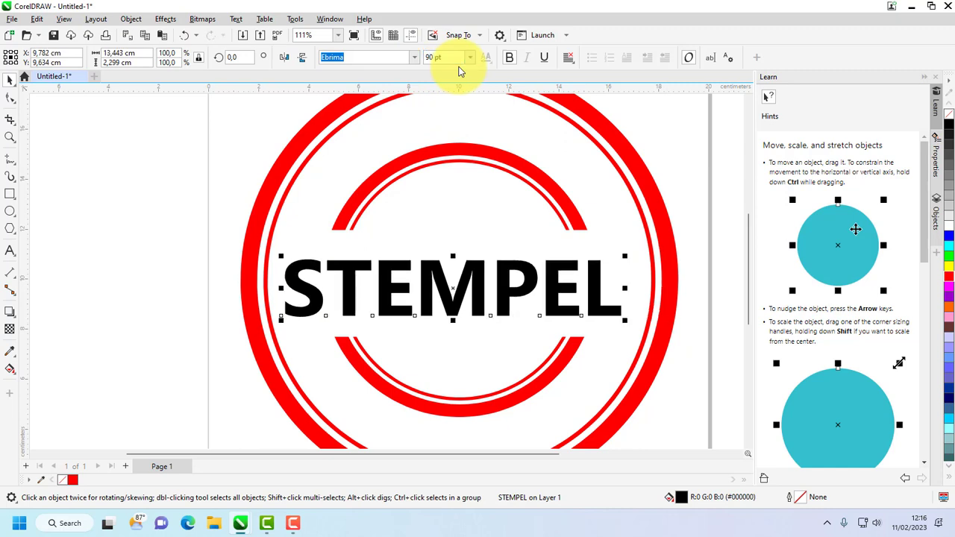
{"action": "left_click_drag", "start_coordinate": [511, 284], "coordinate": [532, 284]}
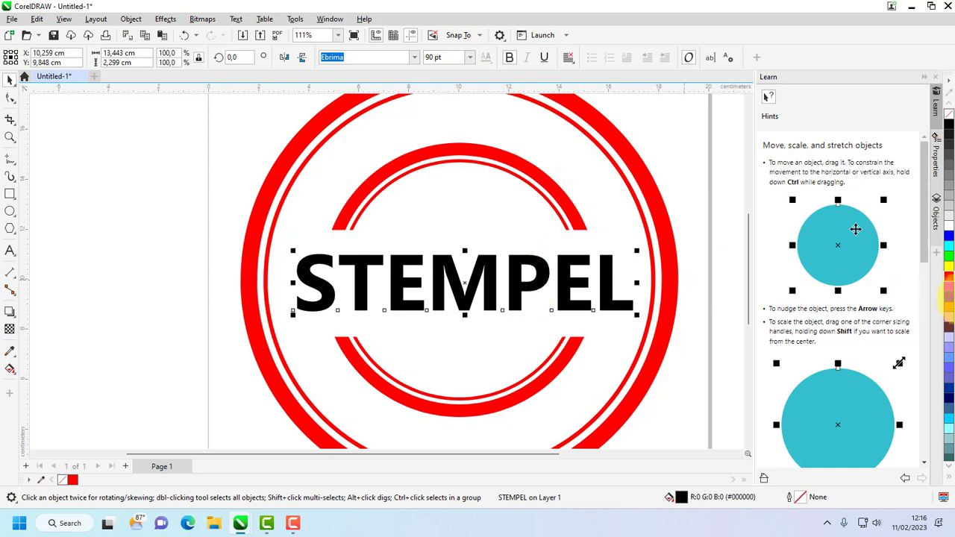
- Fill the STEMPEL text with red and convert it to curves
{"action": "left_click", "coordinate": [950, 282]}
{"action": "right_click", "coordinate": [467, 289]}
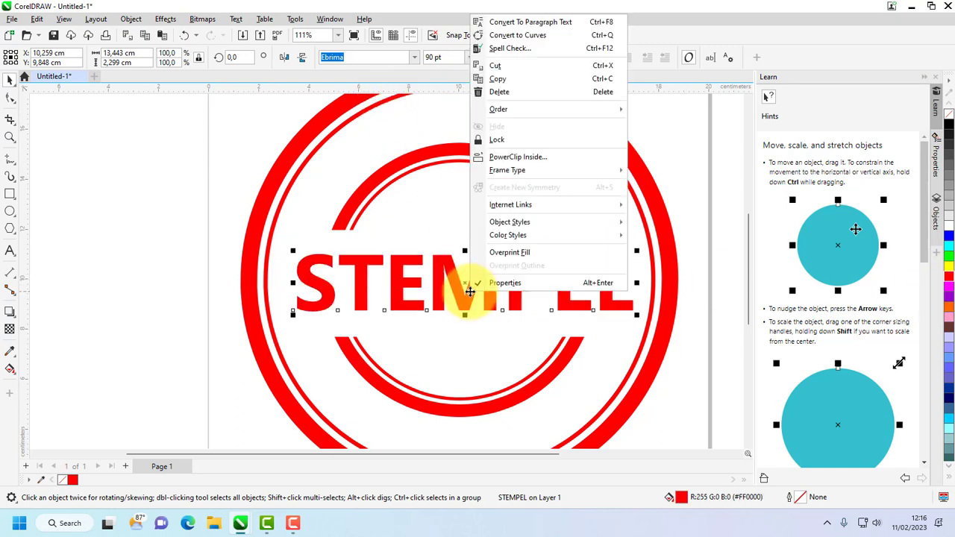
{"action": "left_click", "coordinate": [525, 39]}
{"action": "left_click", "coordinate": [149, 224]}
{"action": "scroll", "coordinate": [188, 289], "scroll_direction": "down", "scroll_amount": 1}
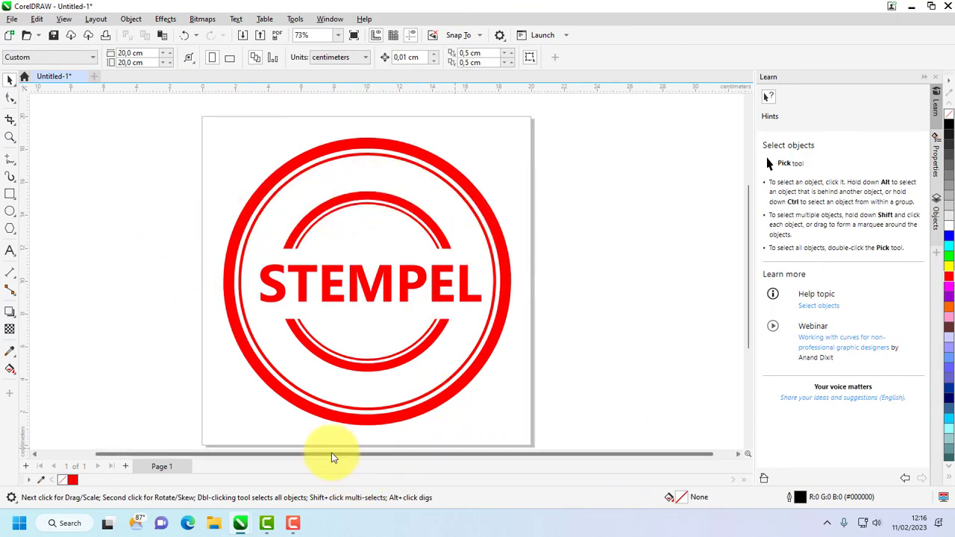
- Draw a circle over the stamp with the Ellipse tool and set its size to 15 × 15 cm
{"action": "left_click_drag", "start_coordinate": [332, 457], "coordinate": [298, 454]}
{"action": "left_click", "coordinate": [10, 216]}
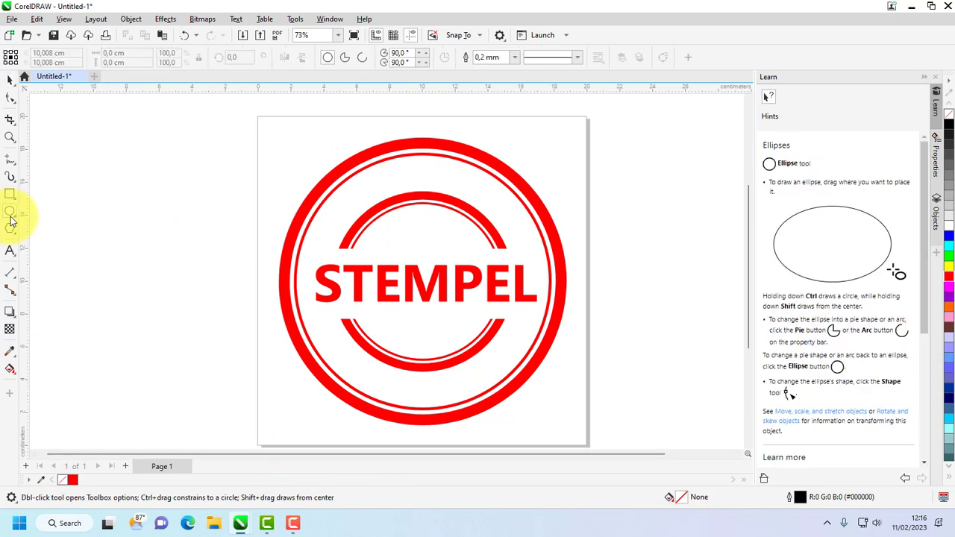
{"action": "left_click_drag", "start_coordinate": [290, 132], "coordinate": [560, 403]}
{"action": "left_click", "coordinate": [119, 52]}
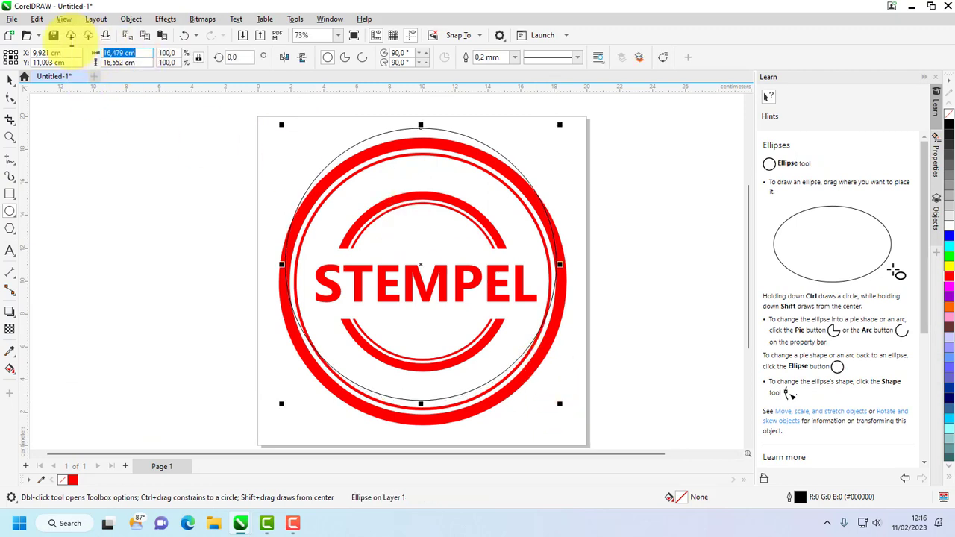
{"action": "key", "text": "Return"}
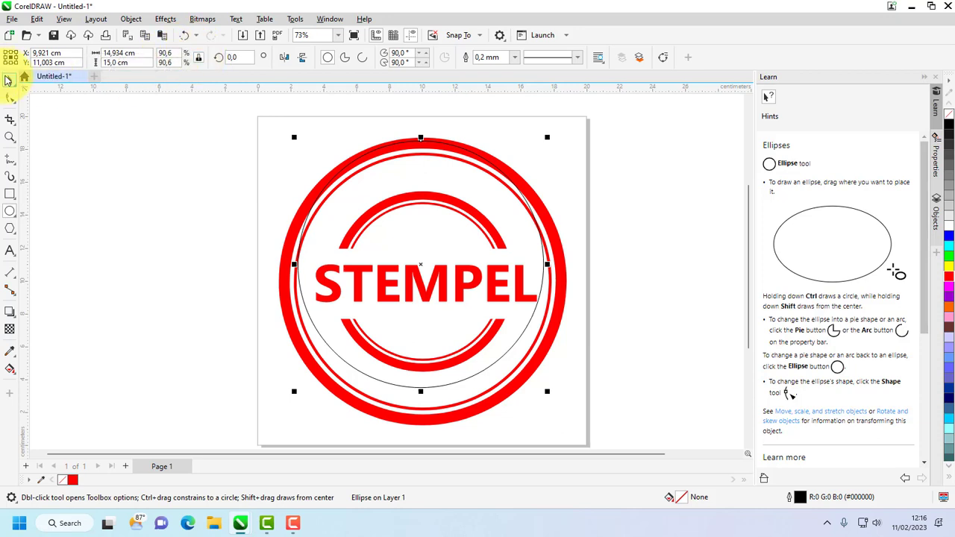
{"action": "left_click", "coordinate": [200, 59]}
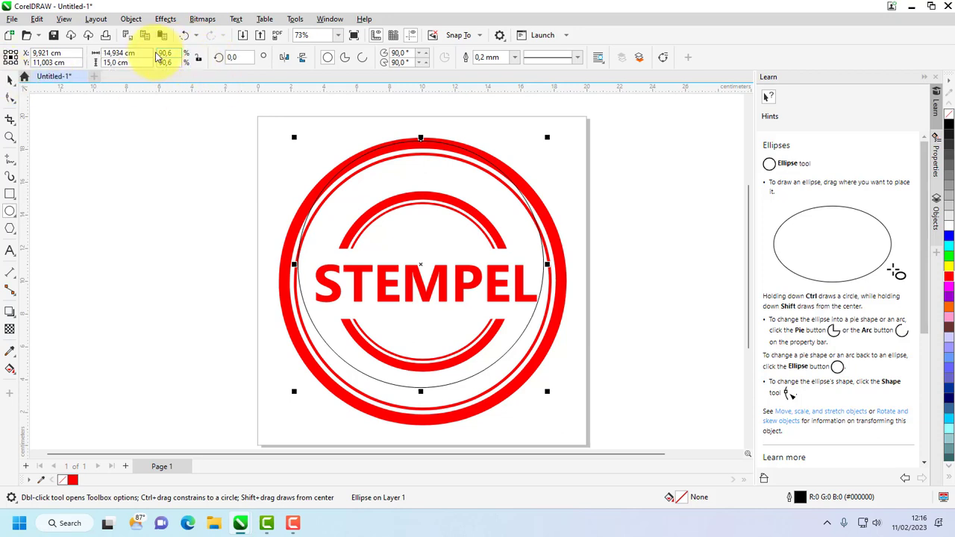
{"action": "left_click", "coordinate": [147, 54]}
{"action": "type", "text": "1"}
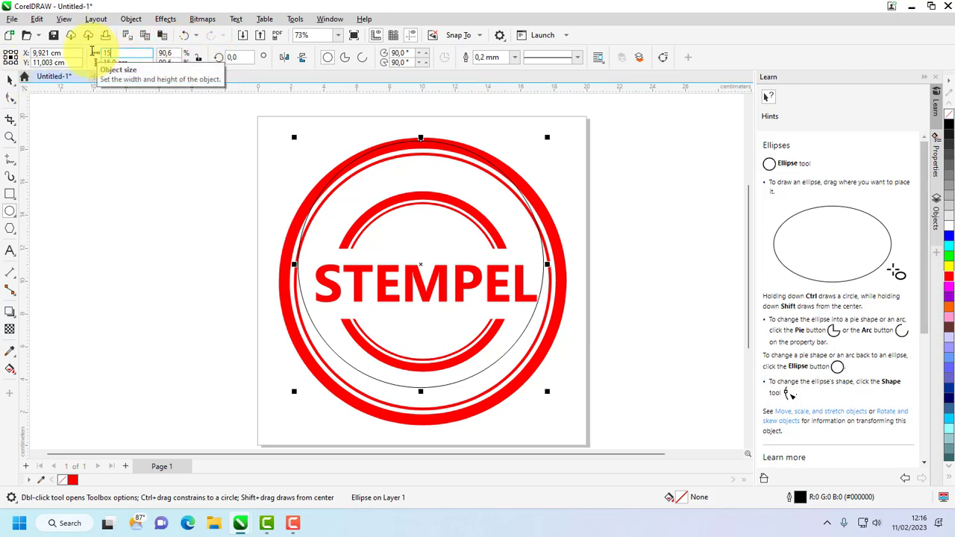
{"action": "type", "text": "5"}
{"action": "key", "text": "Tab"}
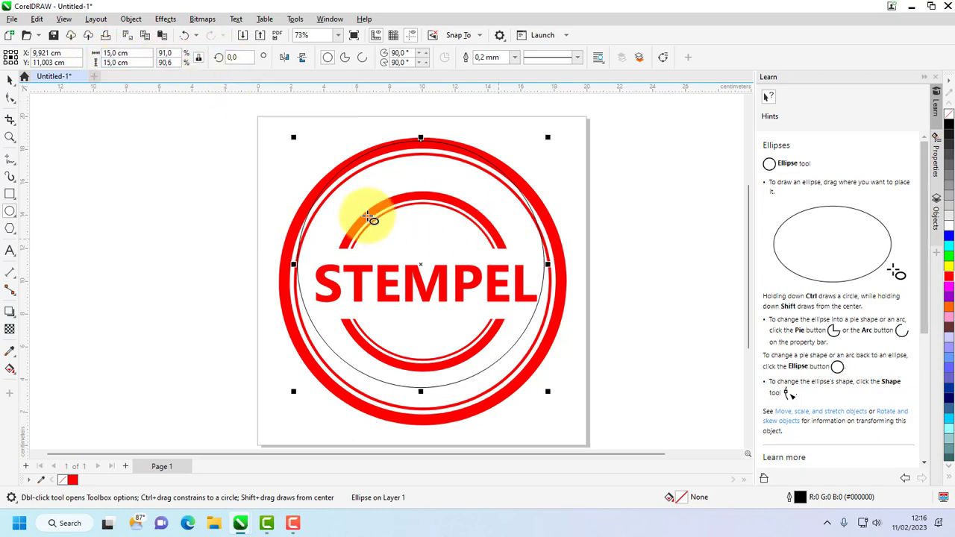
{"action": "key", "text": "Escape"}
- Move the 15 cm circle onto the centre of the STEMPEL lettering and align it horizontally with the outer ring
{"action": "left_click_drag", "start_coordinate": [423, 271], "coordinate": [429, 289]}
{"action": "left_click_drag", "start_coordinate": [433, 293], "coordinate": [426, 283]}
{"action": "left_click", "coordinate": [15, 80]}
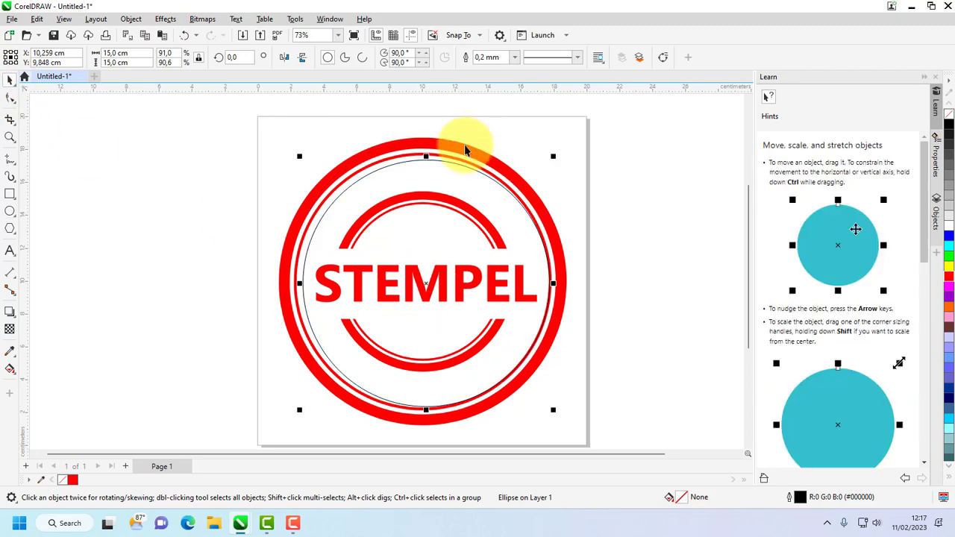
{"action": "left_click", "coordinate": [465, 145], "text": "shift"}
{"action": "left_click", "coordinate": [628, 207]}
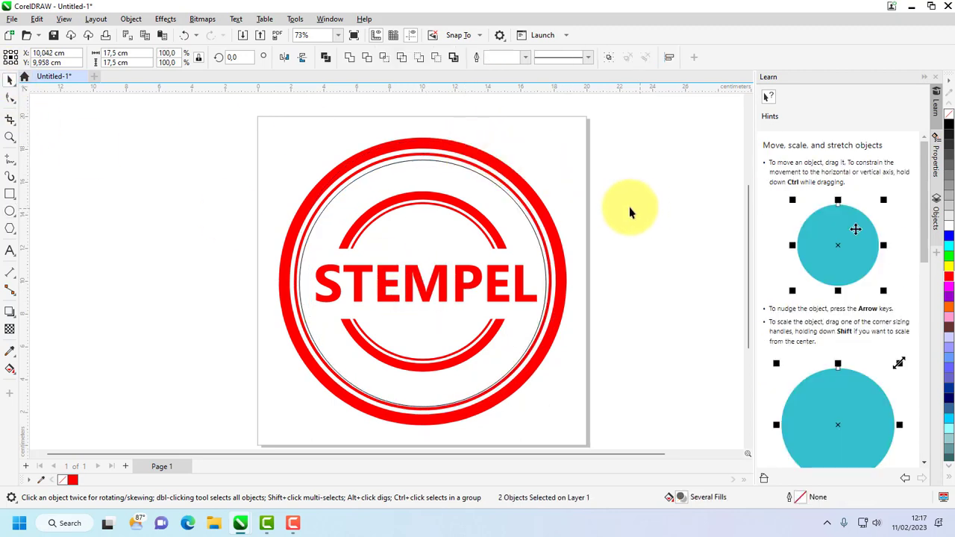
- Scale the thin circle down from its centre so it runs through the band between the outer and inner rings
{"action": "left_click", "coordinate": [466, 168]}
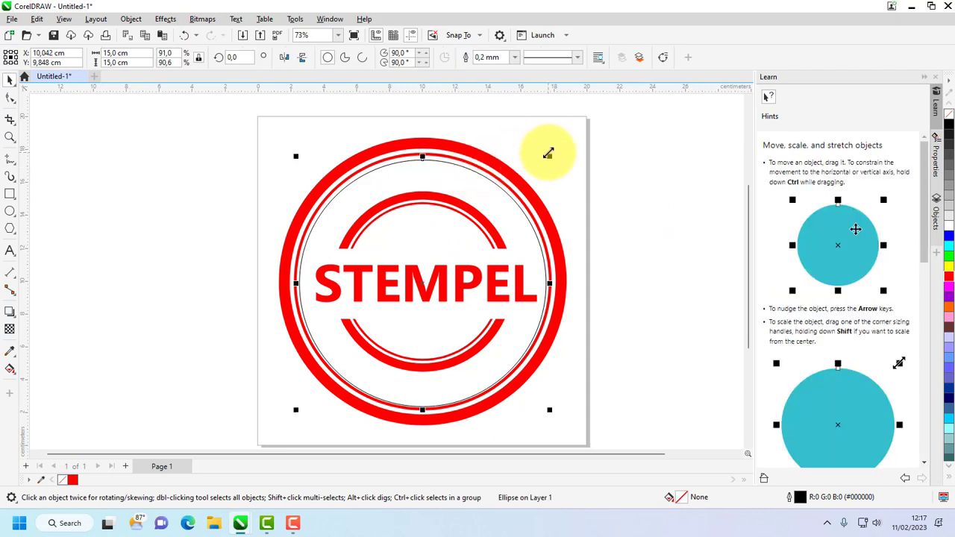
{"action": "left_click_drag", "start_coordinate": [548, 153], "coordinate": [538, 164]}
{"action": "left_click", "coordinate": [634, 214]}
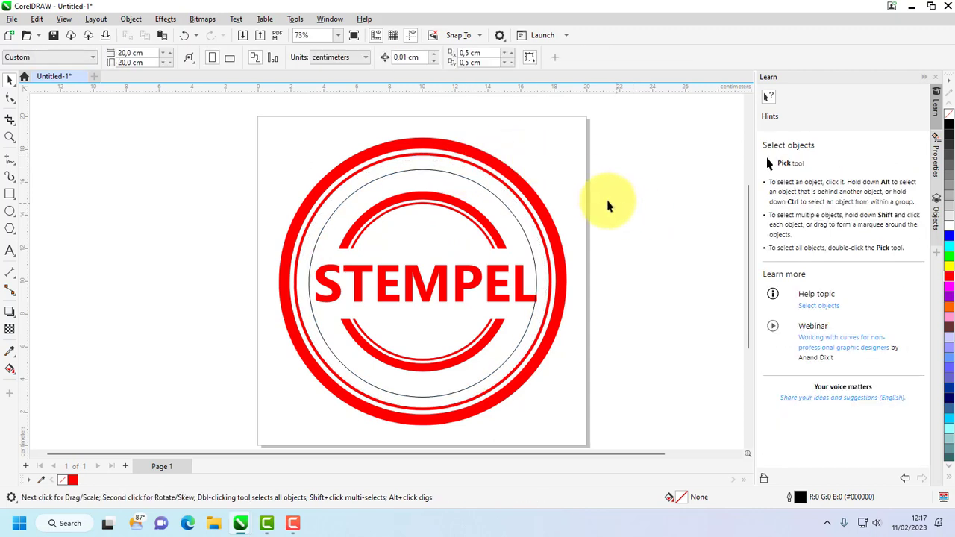
- Add the artistic text BELAJAR TUTORIAL COREL DRAW beside the upper left of the stamp
{"action": "left_click", "coordinate": [9, 250]}
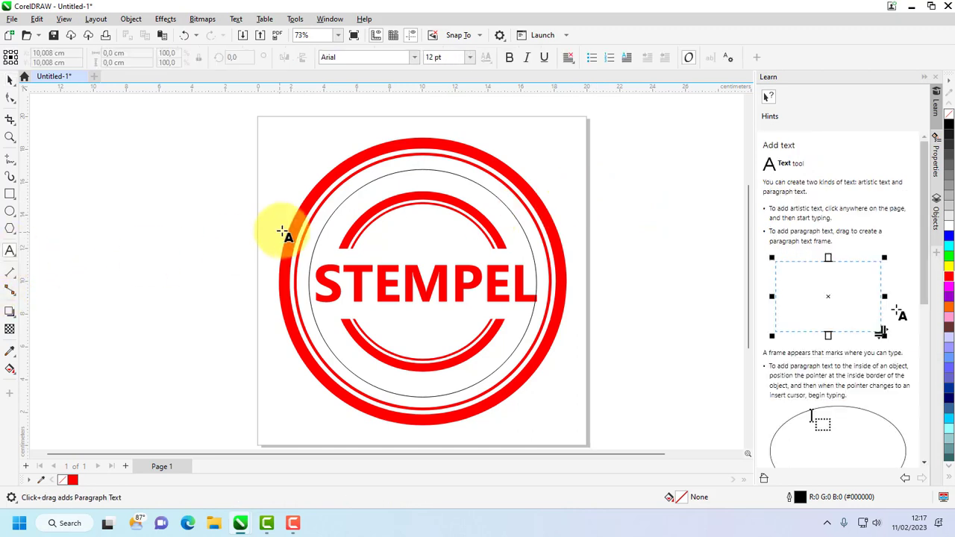
{"action": "left_click", "coordinate": [177, 210]}
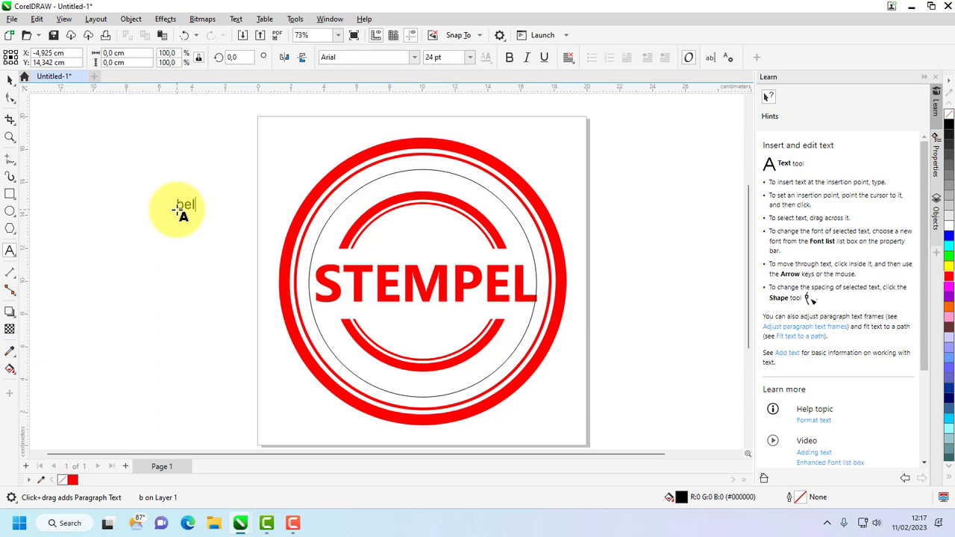
{"action": "type", "text": "belajar"}
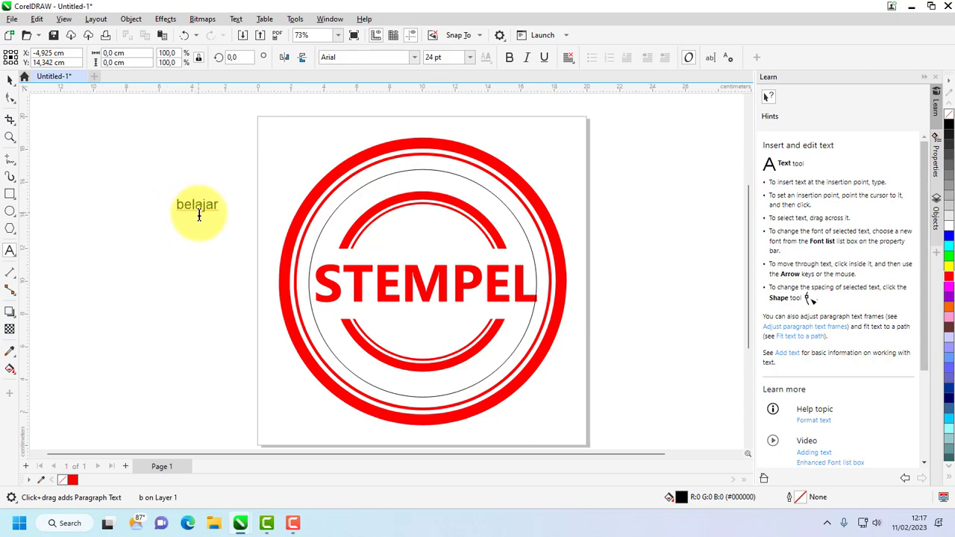
{"action": "left_click", "coordinate": [177, 204]}
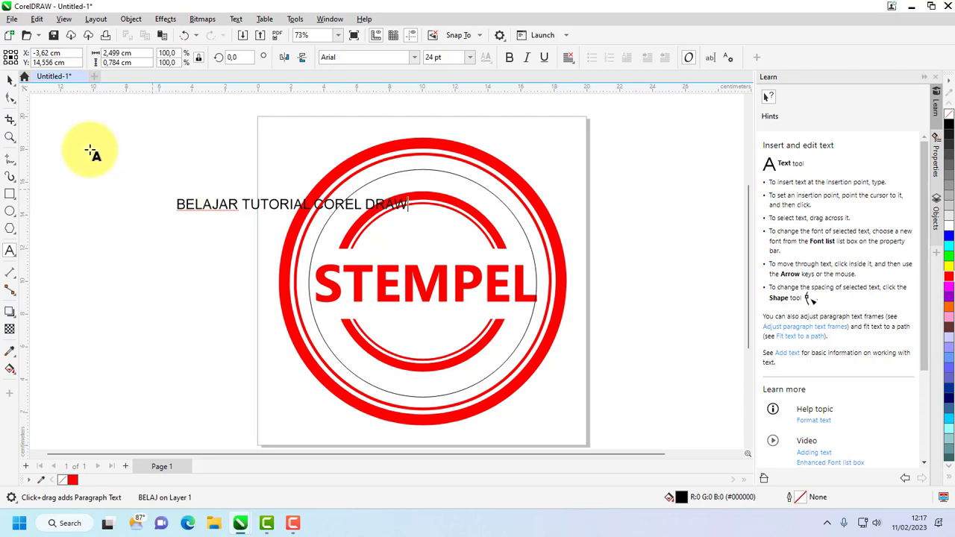
{"action": "left_click", "coordinate": [10, 79]}
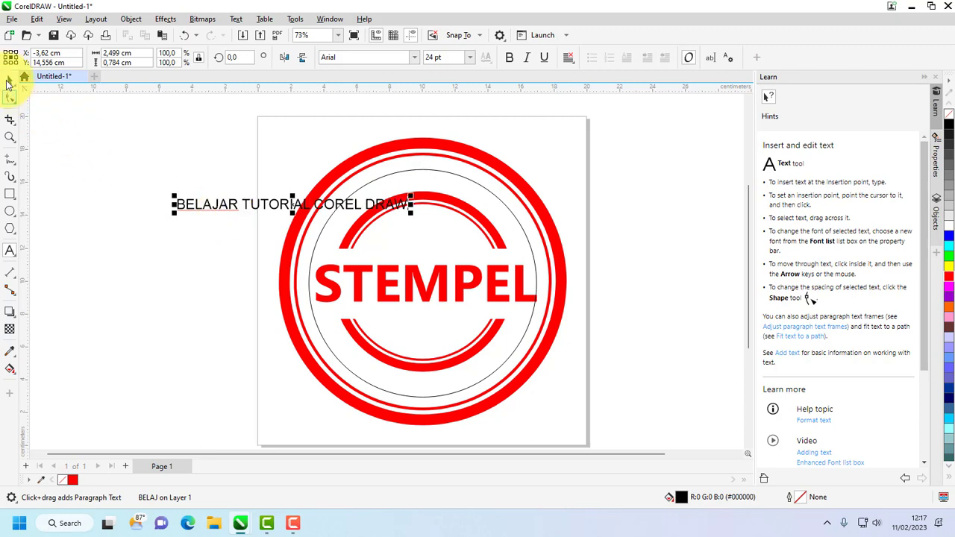
- Format the BELAJAR TUTORIAL COREL DRAW text as Bahnschrift Condensed Bold at 30 pt and move it above the STEMPEL lettering
{"action": "left_click", "coordinate": [414, 58]}
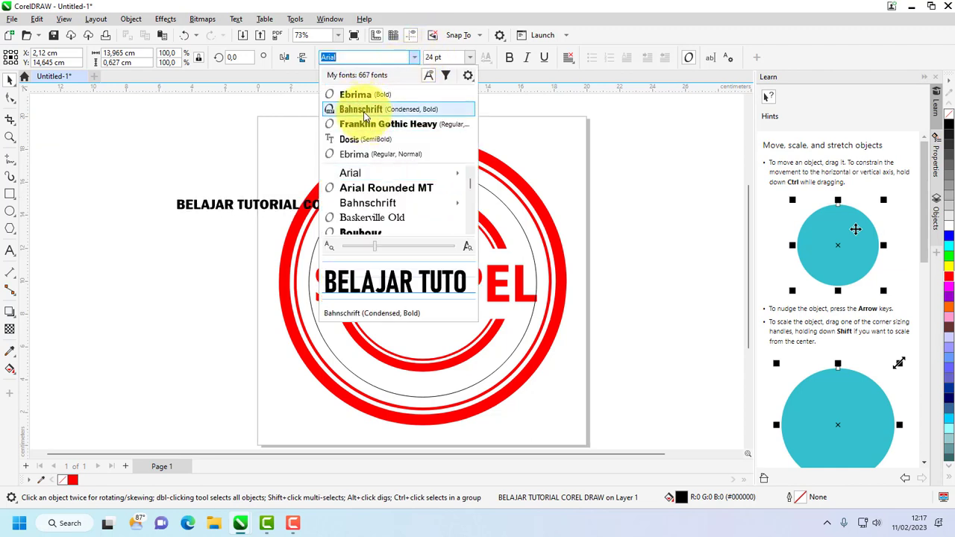
{"action": "left_click", "coordinate": [365, 112]}
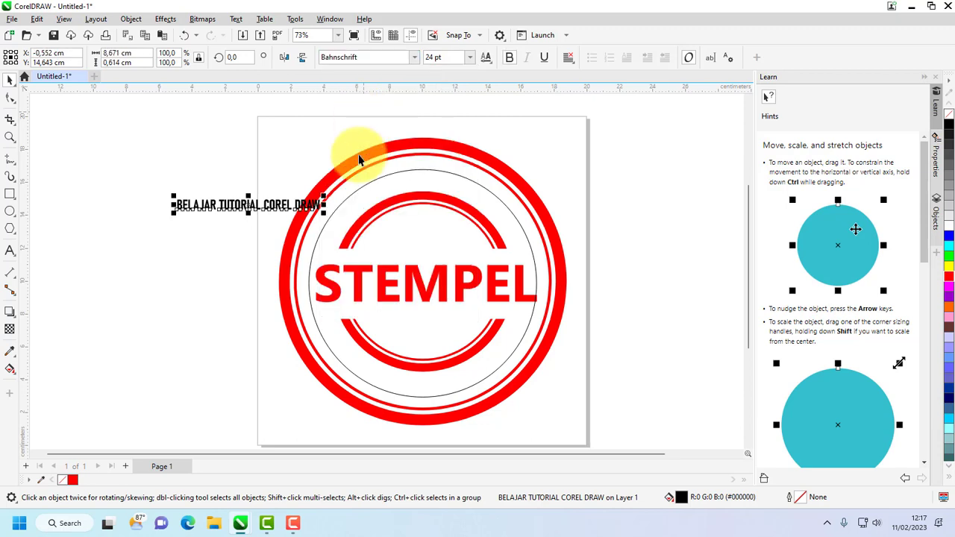
{"action": "left_click", "coordinate": [447, 58]}
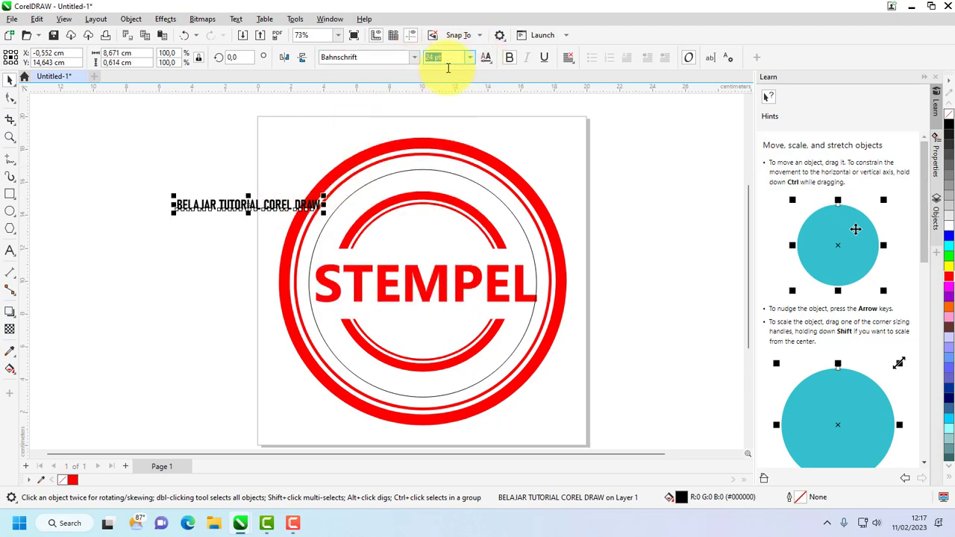
{"action": "key", "text": "Return"}
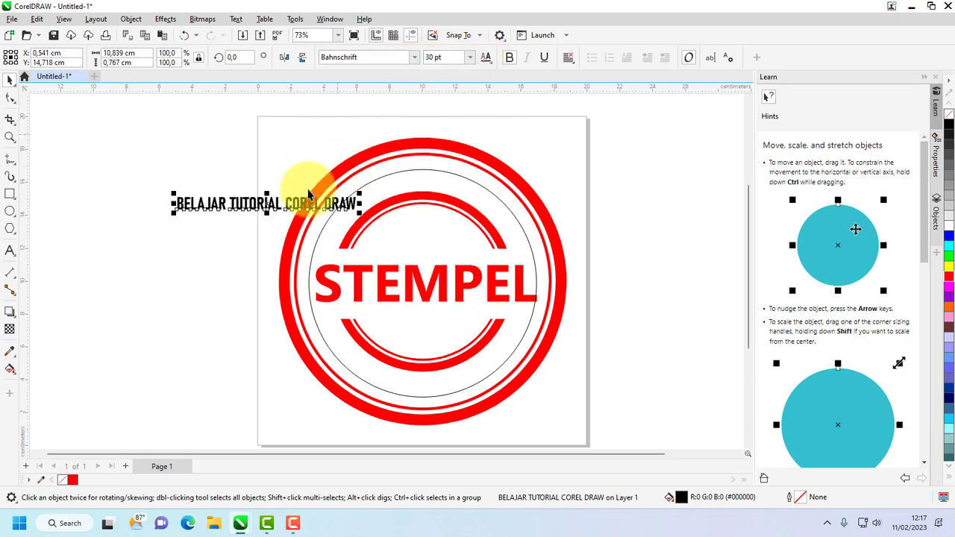
{"action": "left_click_drag", "start_coordinate": [336, 212], "coordinate": [502, 236]}
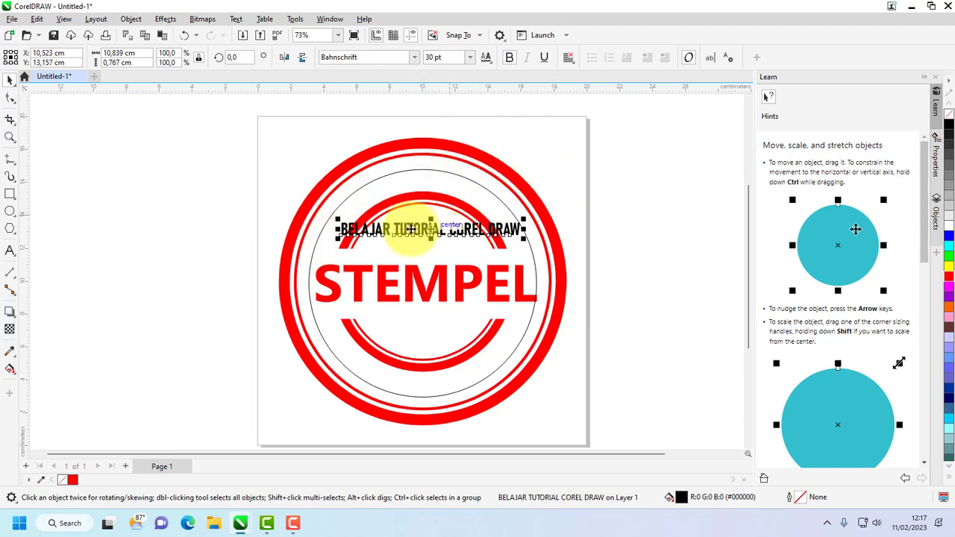
{"action": "left_click", "coordinate": [235, 21]}
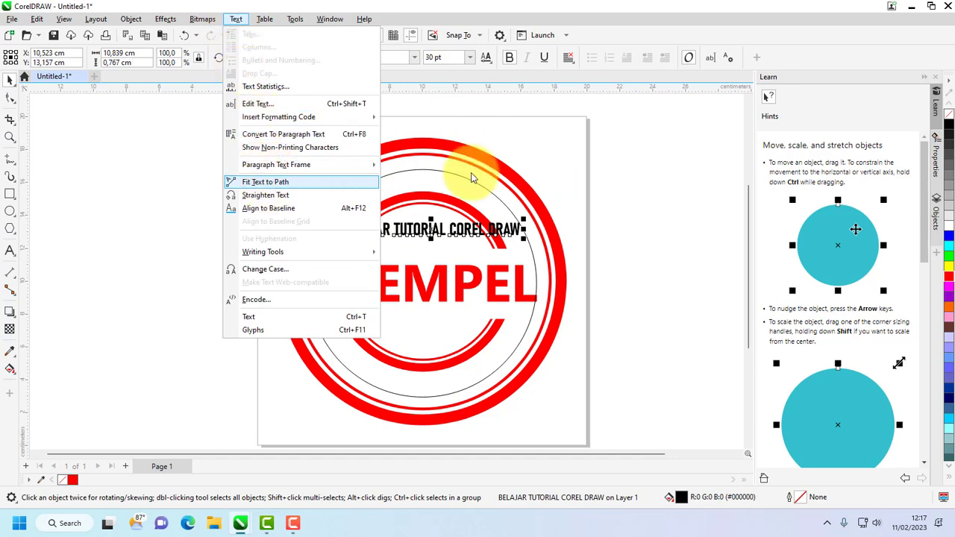
{"action": "left_click", "coordinate": [583, 157]}
{"action": "left_click", "coordinate": [491, 235]}
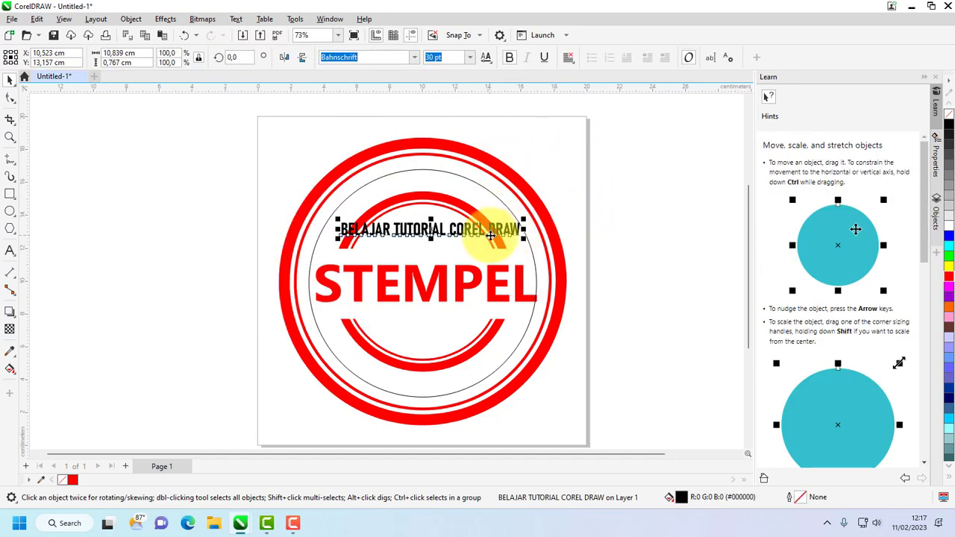
- Fit the BELAJAR TUTORIAL COREL DRAW text to the thin circle's upper arc and shift it to a −0.4 cm offset
{"action": "left_click", "coordinate": [238, 21]}
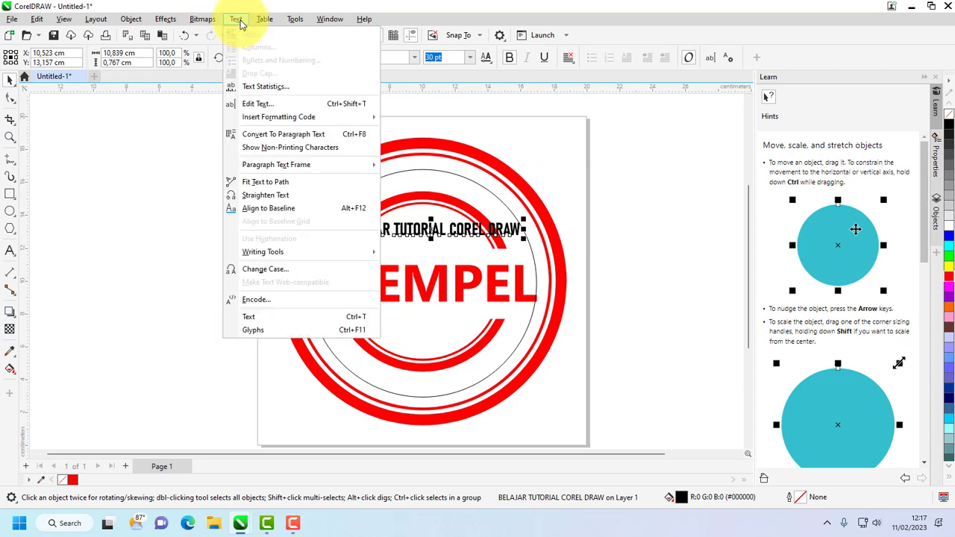
{"action": "left_click", "coordinate": [265, 182]}
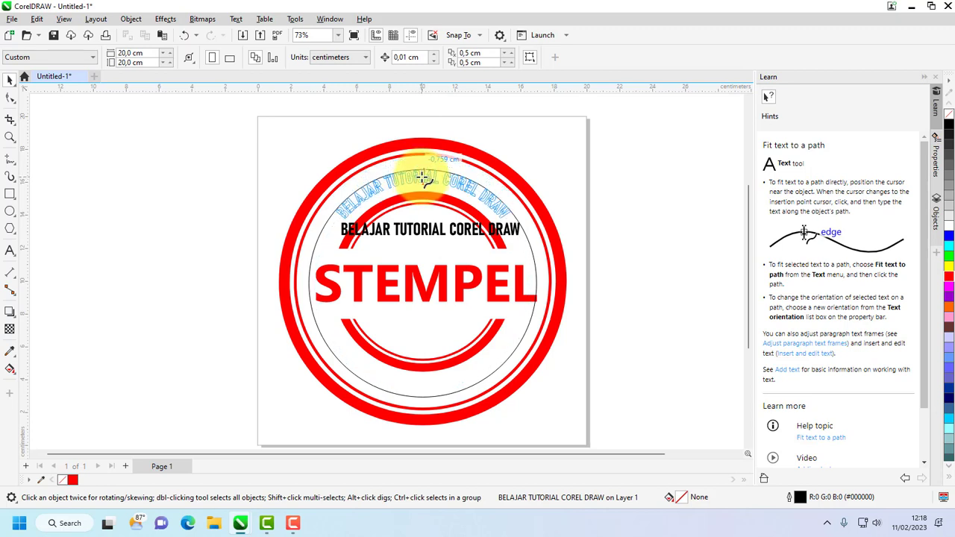
{"action": "left_click", "coordinate": [423, 177]}
{"action": "scroll", "coordinate": [423, 177], "scroll_direction": "up", "scroll_amount": 3}
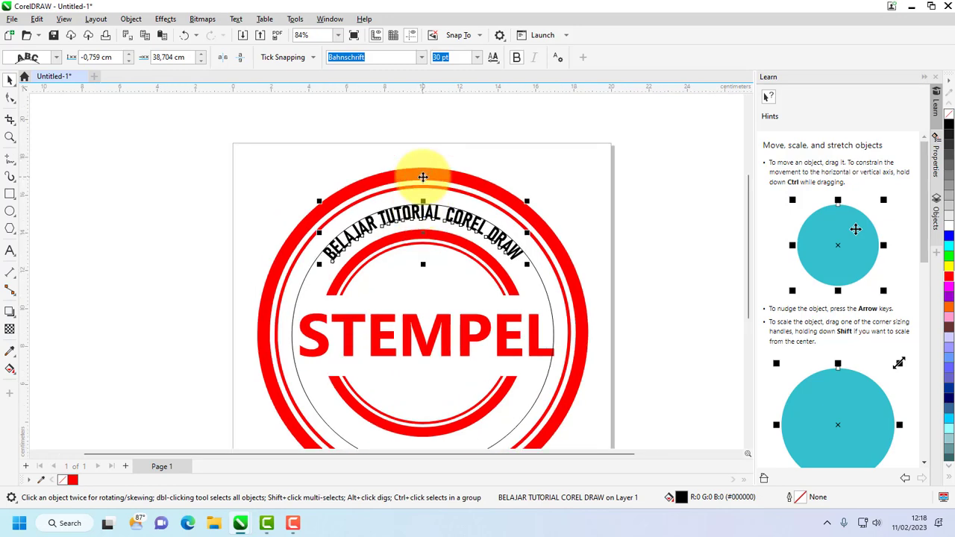
{"action": "scroll", "coordinate": [431, 219], "scroll_direction": "up", "scroll_amount": 1}
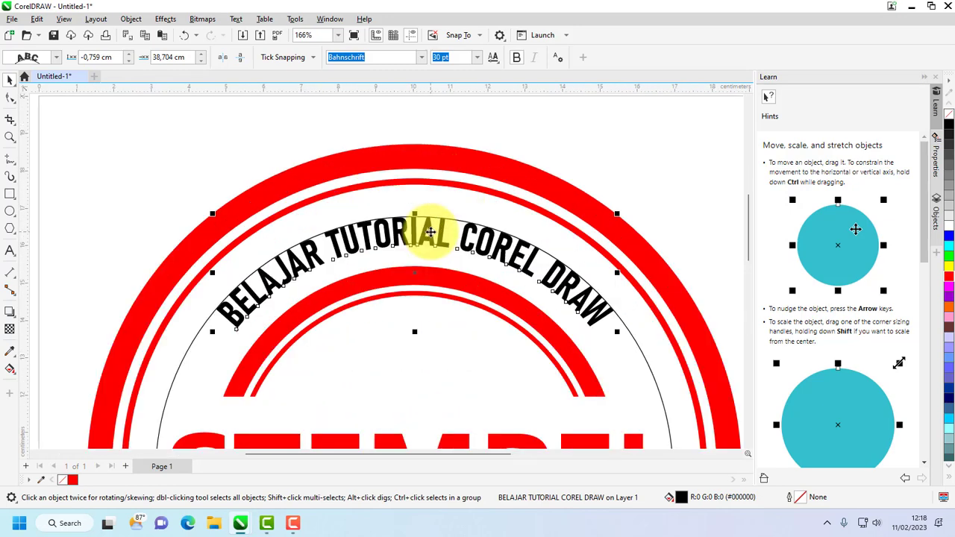
{"action": "left_click_drag", "start_coordinate": [432, 234], "coordinate": [433, 222]}
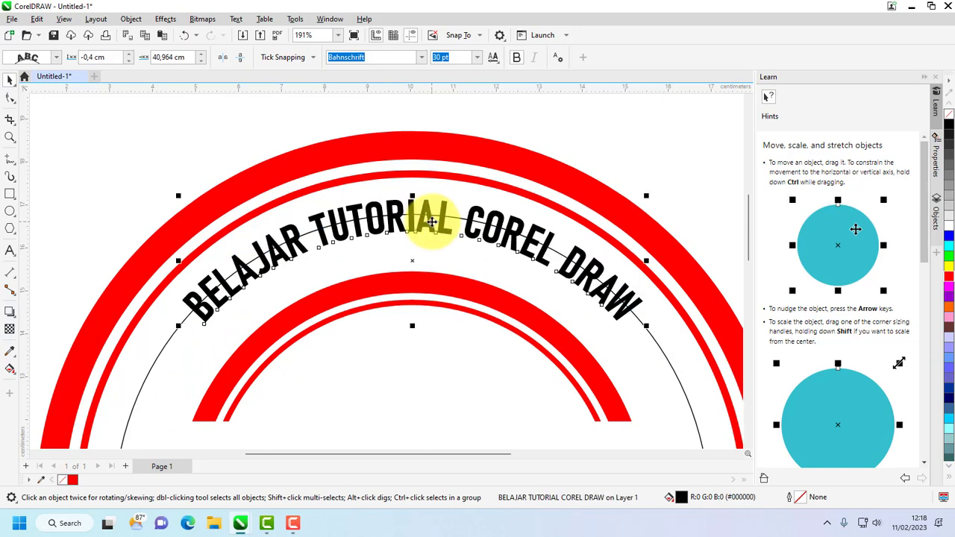
- Fill the curved text with red and set its font size to 35 pt
{"action": "left_click", "coordinate": [949, 278]}
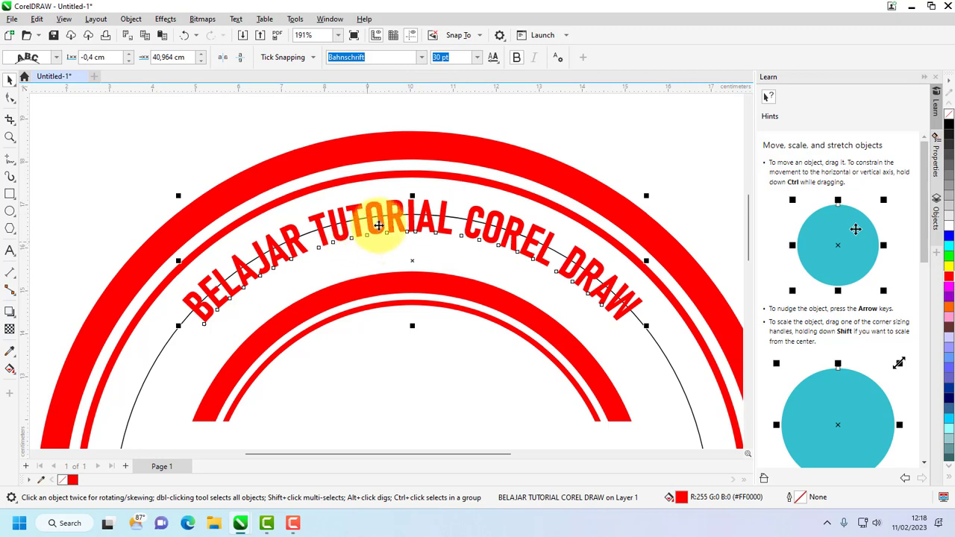
{"action": "left_click", "coordinate": [438, 57]}
{"action": "type", "text": "35"}
{"action": "key", "text": "Return"}
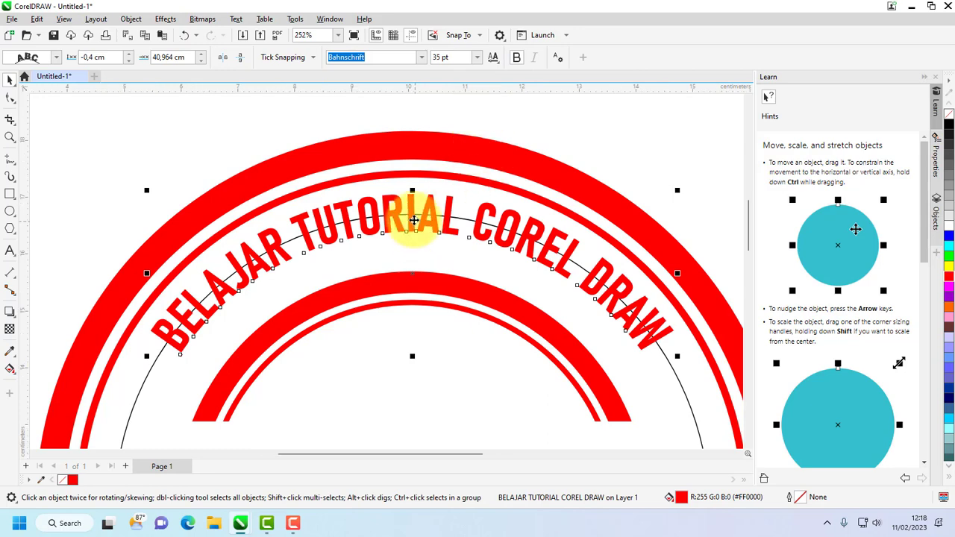
- Shift the curved text inward to a −0.6 cm offset from the thin circle, centred at the top of the stamp
{"action": "scroll", "coordinate": [410, 215], "scroll_direction": "up", "scroll_amount": 1}
{"action": "left_click_drag", "start_coordinate": [410, 215], "coordinate": [412, 224]}
{"action": "scroll", "coordinate": [412, 224], "scroll_direction": "down", "scroll_amount": 4}
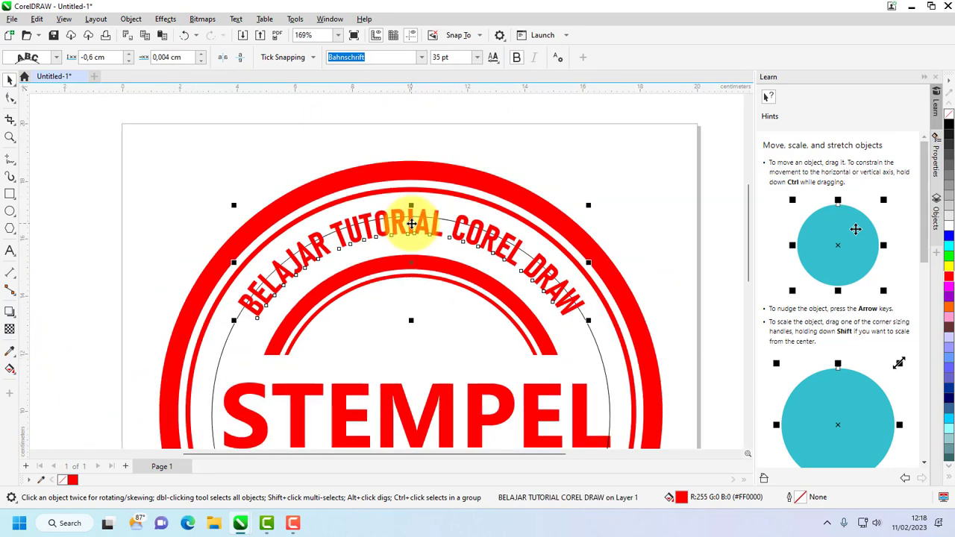
{"action": "scroll", "coordinate": [411, 223], "scroll_direction": "down", "scroll_amount": 1}
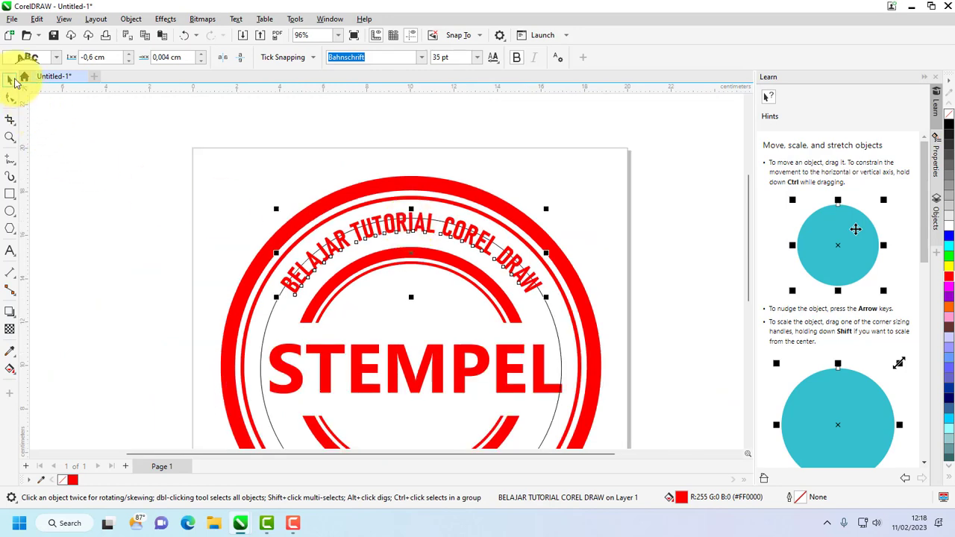
{"action": "left_click", "coordinate": [737, 228]}
- Add the artistic text CHANNEL DISITU DONI beside the stamp, starting outside the page near its lower half
{"action": "scroll", "coordinate": [735, 223], "scroll_direction": "down", "scroll_amount": 2}
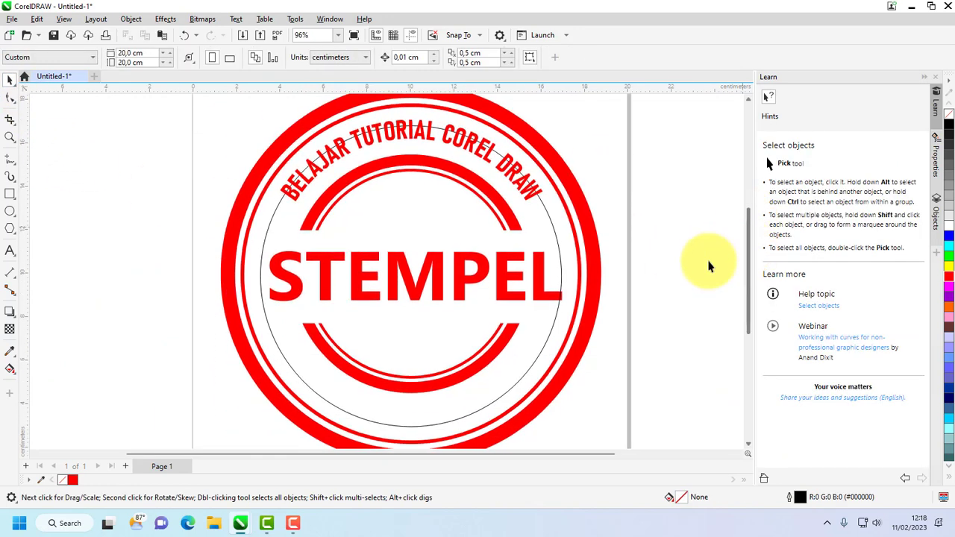
{"action": "left_click", "coordinate": [10, 251]}
{"action": "left_click", "coordinate": [92, 359]}
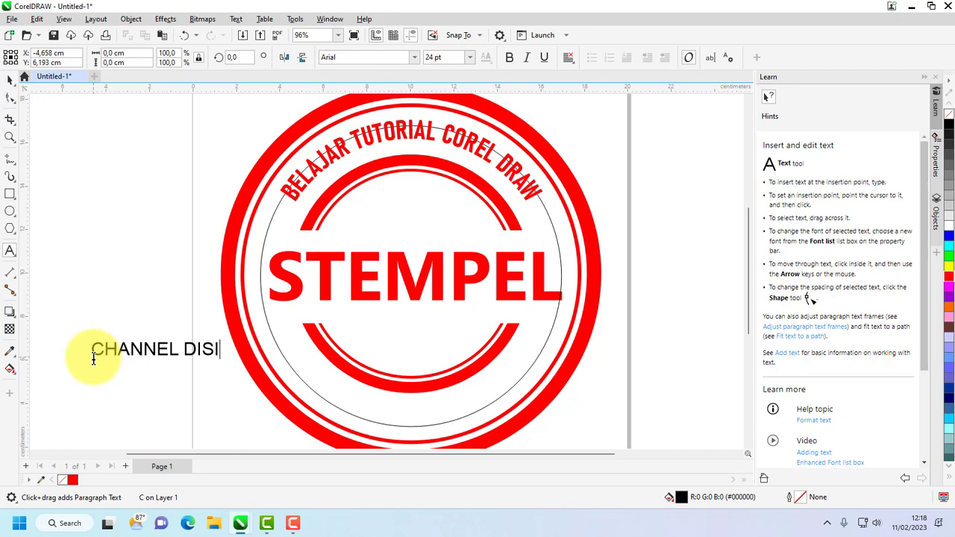
{"action": "type", "text": "CHANNEL DISITU DONI"}
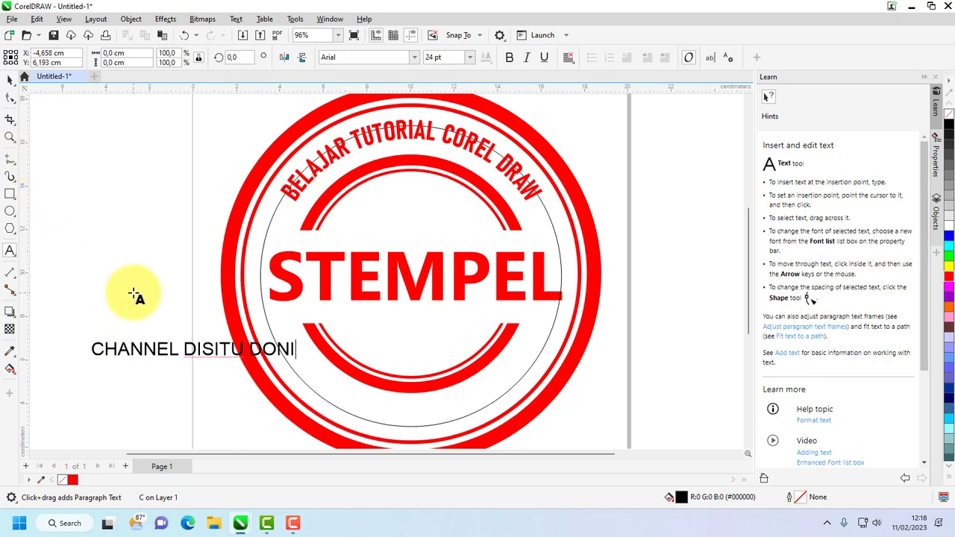
{"action": "left_click", "coordinate": [10, 79]}
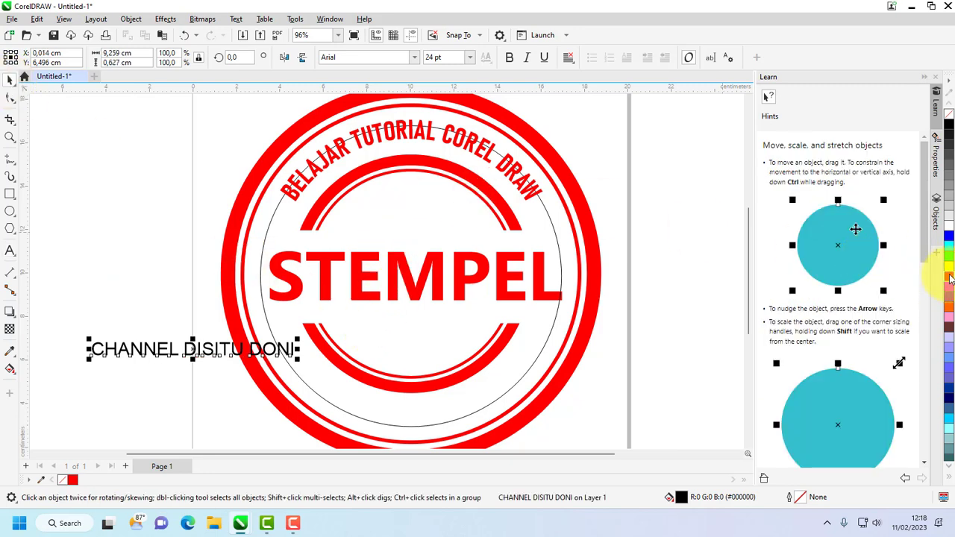
- Fill the CHANNEL DISITU DONI text with red and format it as Bahnschrift Condensed Bold at 35 pt
{"action": "left_click", "coordinate": [947, 276]}
{"action": "left_click", "coordinate": [416, 58]}
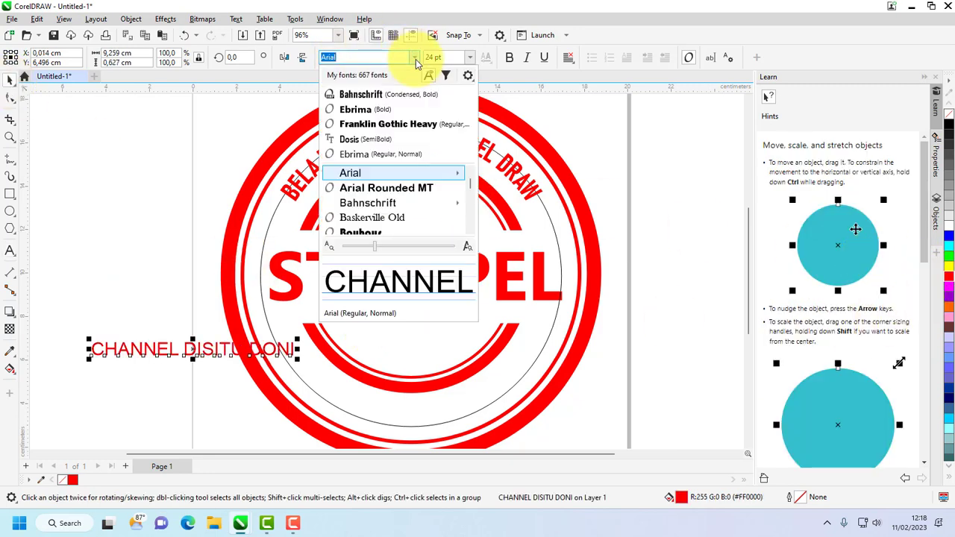
{"action": "left_click", "coordinate": [361, 94]}
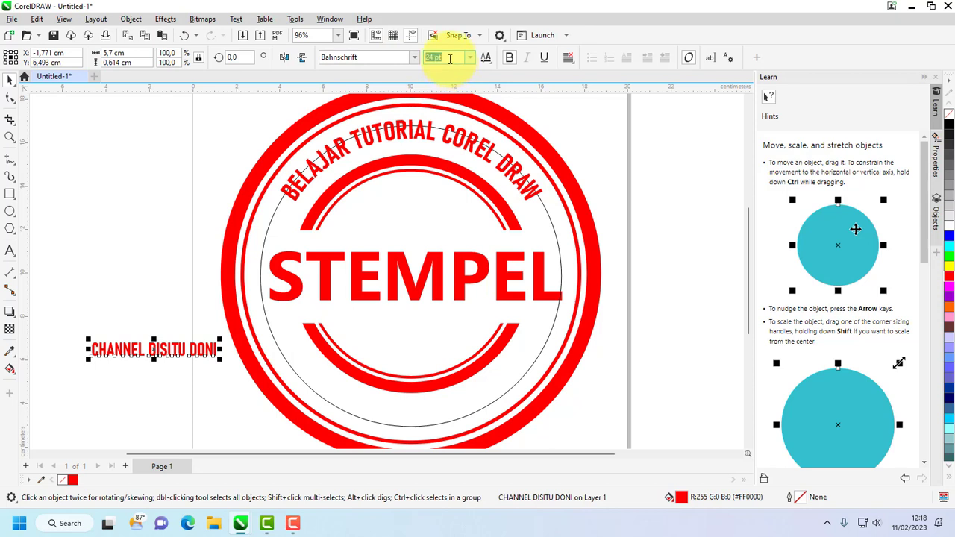
{"action": "type", "text": "35"}
{"action": "key", "text": "Return"}
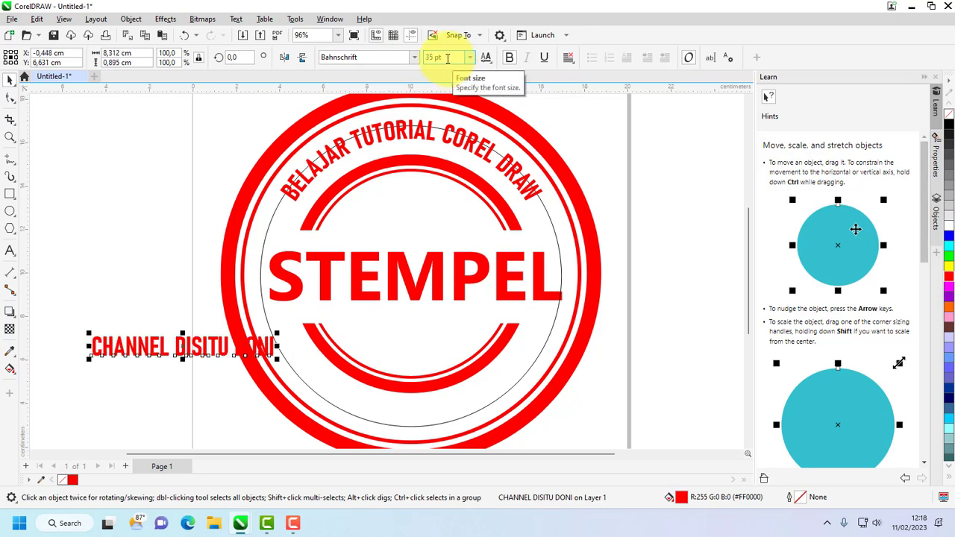
- Fit the CHANNEL DISITU DONI text to the thin circle's lower arc and mirror it horizontally and vertically so it reads upright
{"action": "left_click", "coordinate": [423, 135]}
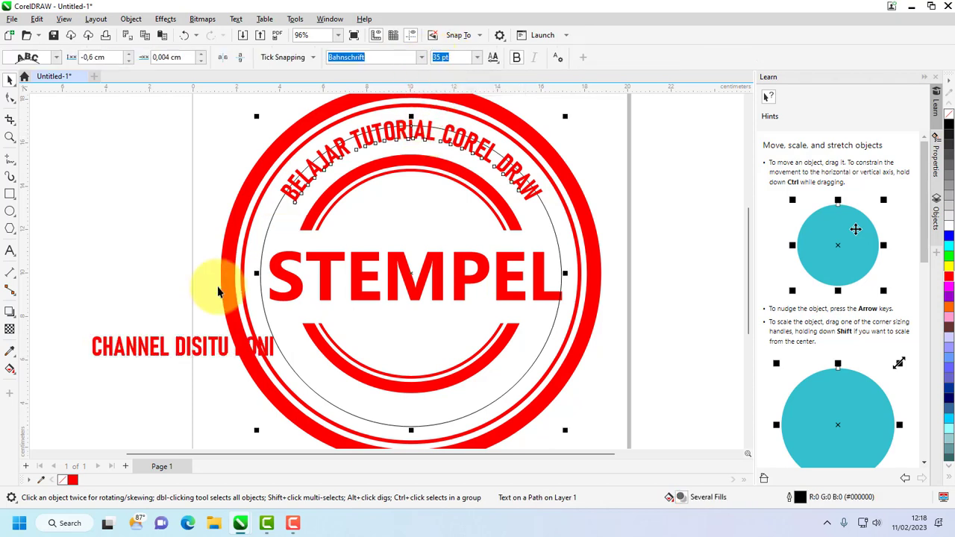
{"action": "left_click", "coordinate": [183, 352]}
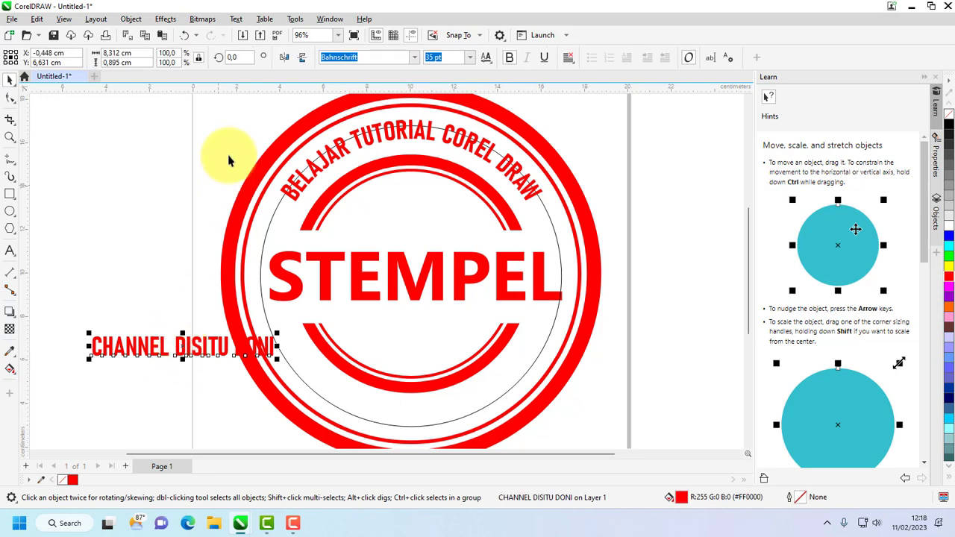
{"action": "left_click", "coordinate": [235, 19]}
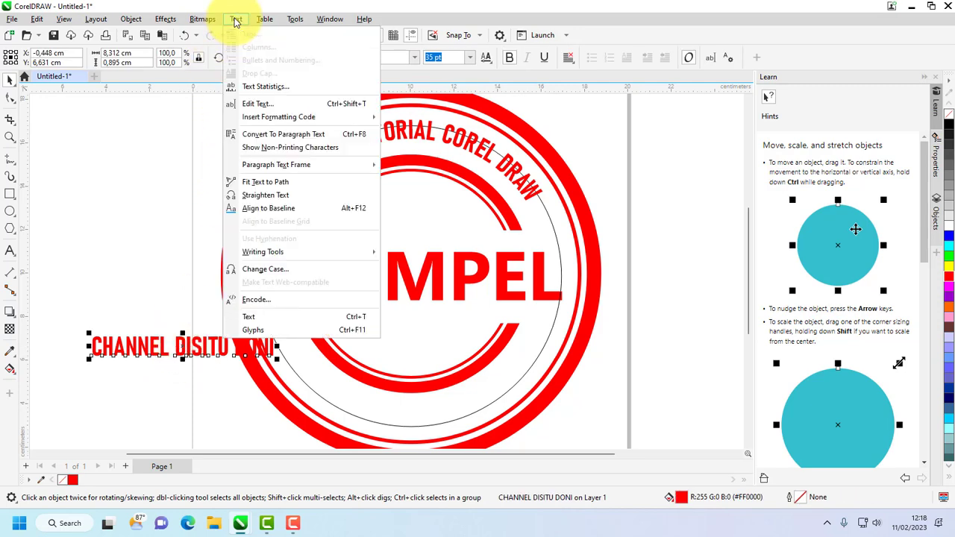
{"action": "left_click", "coordinate": [270, 183]}
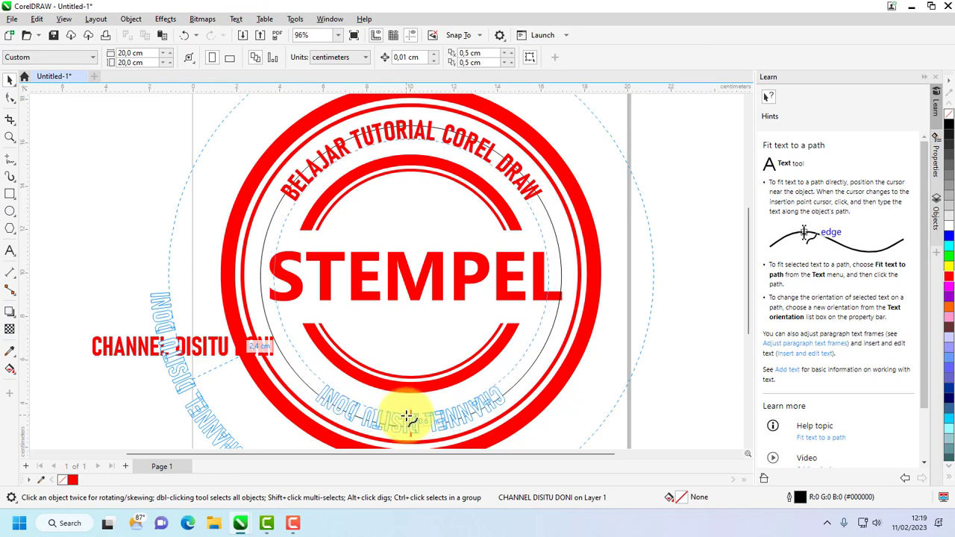
{"action": "left_click", "coordinate": [407, 416]}
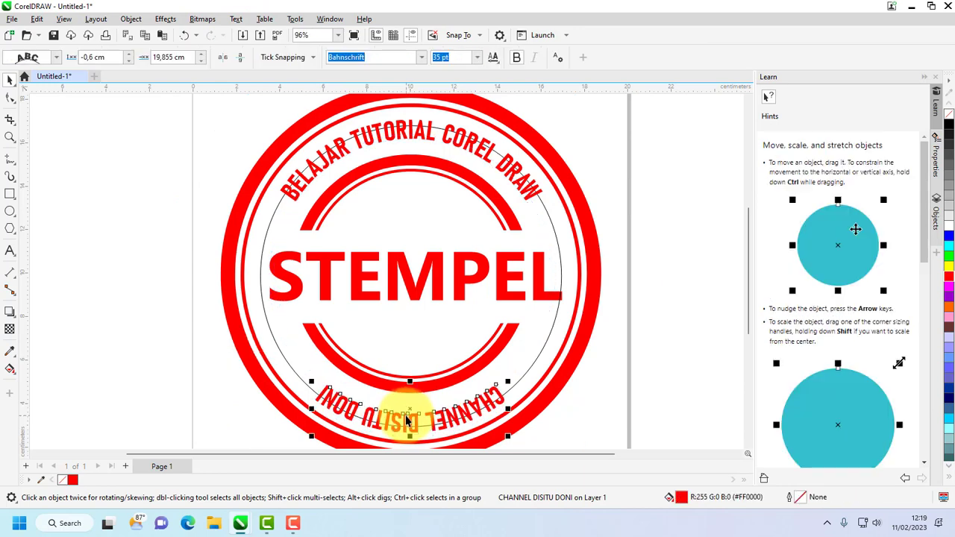
{"action": "left_click", "coordinate": [224, 60]}
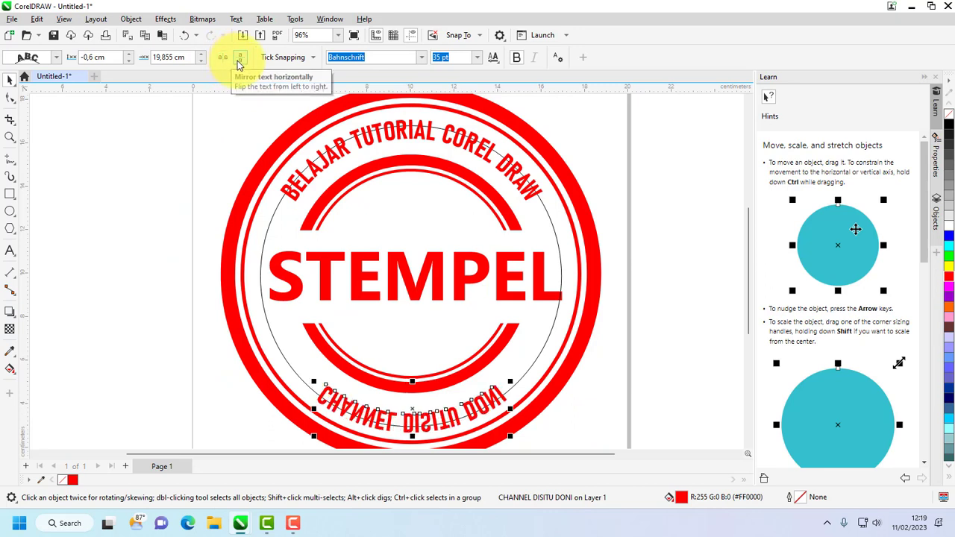
{"action": "left_click", "coordinate": [238, 61]}
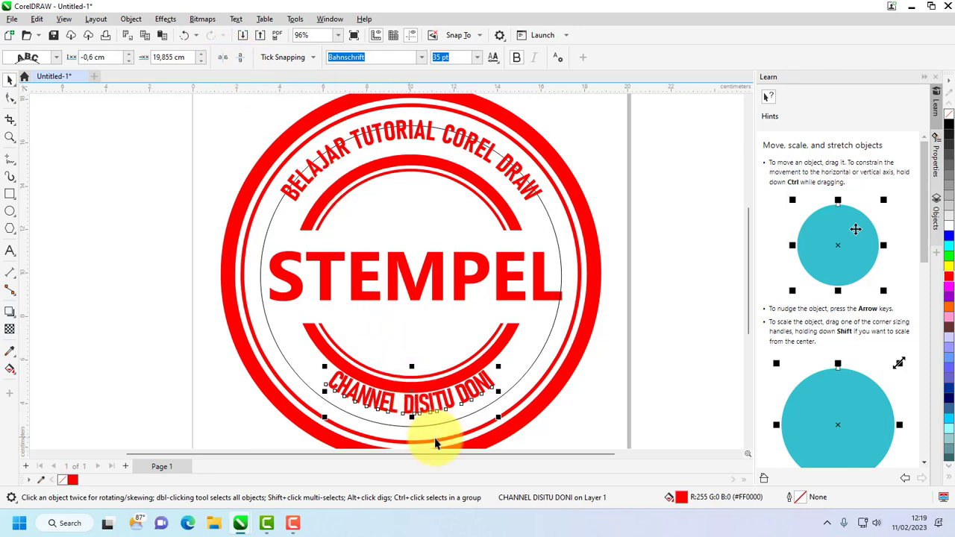
- Shift the lower curved text outward to about a 0.08 cm offset from the thin circle, centred between the rings
{"action": "scroll", "coordinate": [750, 321], "scroll_direction": "down", "scroll_amount": 2}
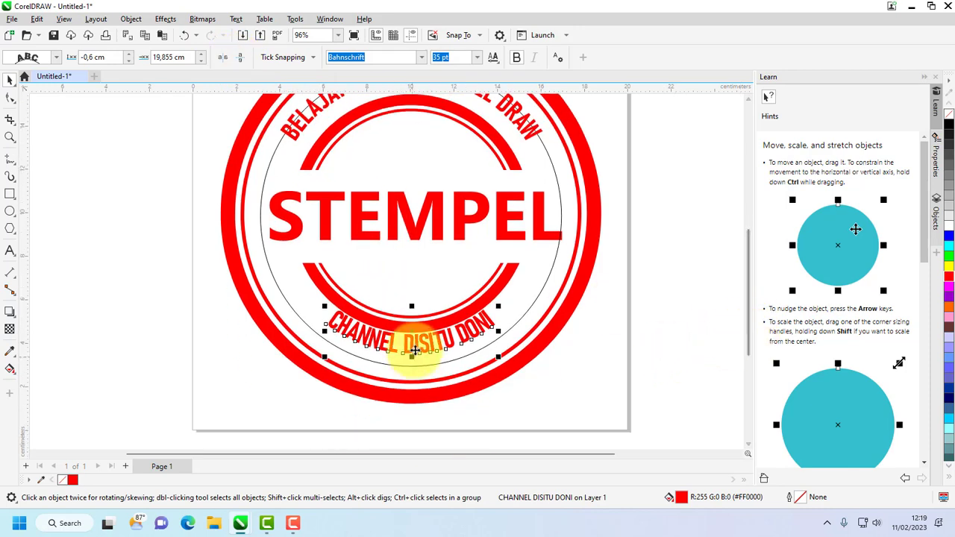
{"action": "scroll", "coordinate": [409, 332], "scroll_direction": "up", "scroll_amount": 2}
{"action": "left_click_drag", "start_coordinate": [409, 322], "coordinate": [405, 358]}
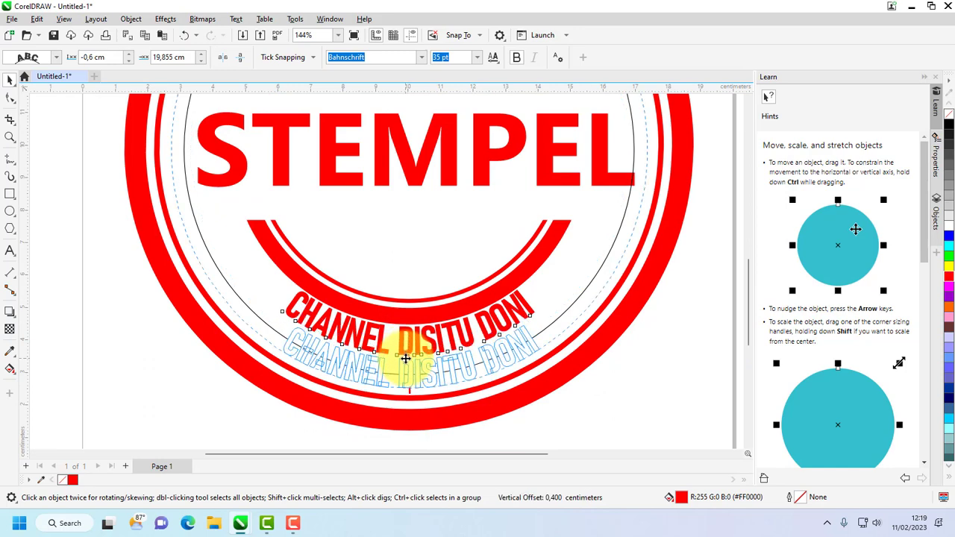
{"action": "left_click_drag", "start_coordinate": [405, 354], "coordinate": [405, 372]}
{"action": "scroll", "coordinate": [410, 374], "scroll_direction": "up", "scroll_amount": 4}
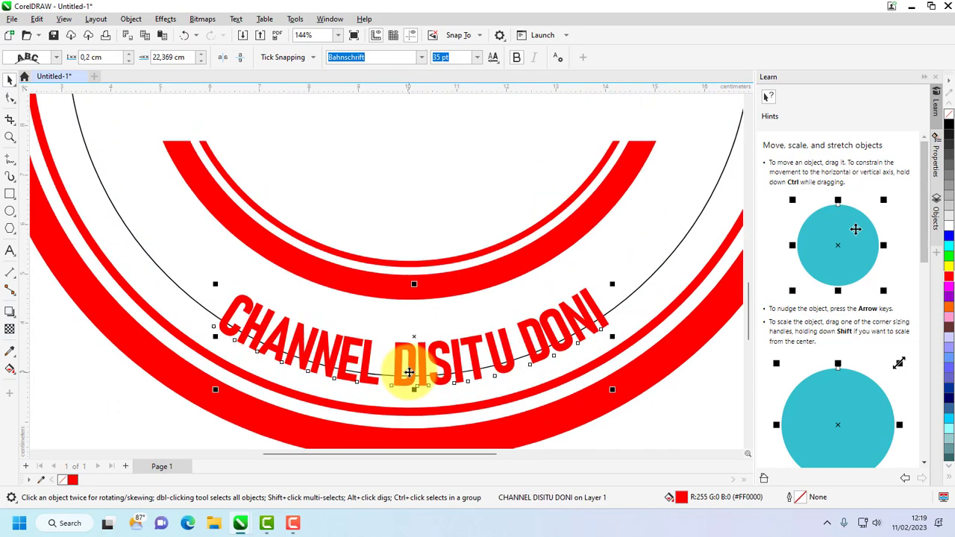
{"action": "left_click_drag", "start_coordinate": [416, 325], "coordinate": [418, 318]}
{"action": "scroll", "coordinate": [418, 322], "scroll_direction": "down", "scroll_amount": 6}
{"action": "scroll", "coordinate": [418, 322], "scroll_direction": "down", "scroll_amount": 8}
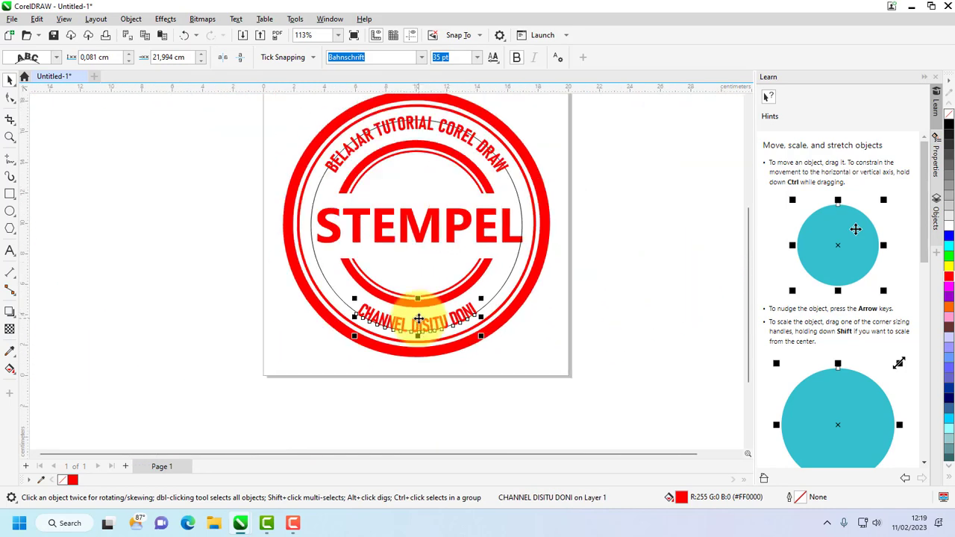
{"action": "left_click", "coordinate": [605, 278]}
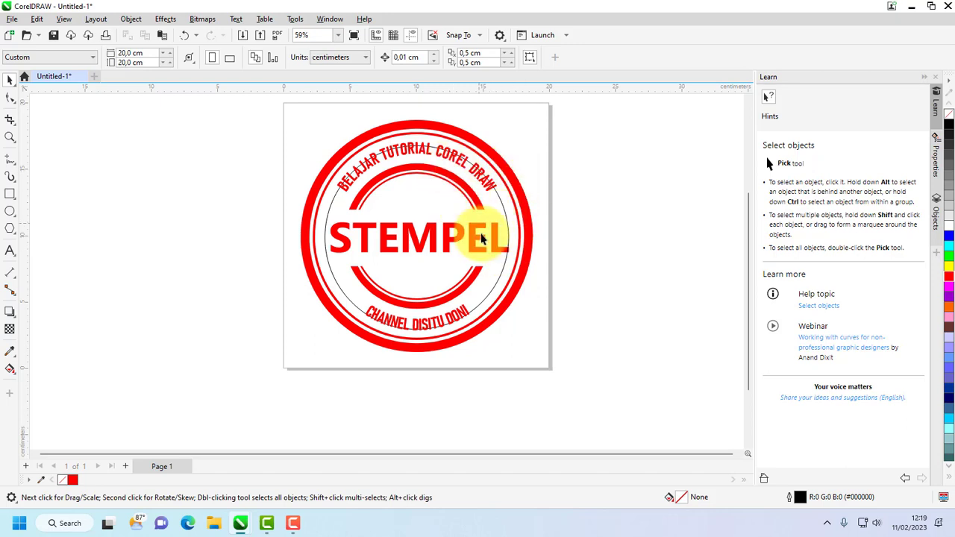
- Convert the upper BELAJAR TUTORIAL COREL DRAW text and the lower CHANNEL DISITU DONI text to curves
{"action": "left_click", "coordinate": [484, 188]}
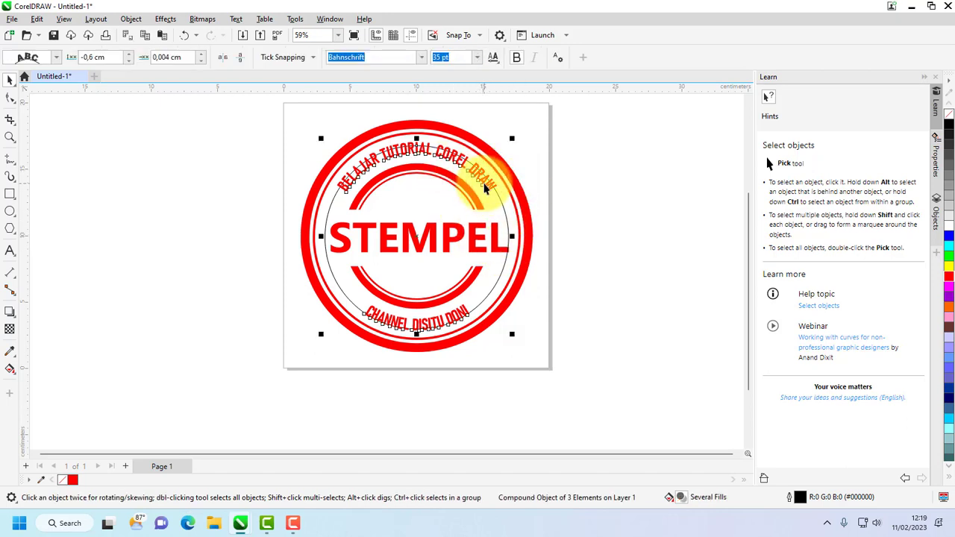
{"action": "right_click", "coordinate": [478, 174]}
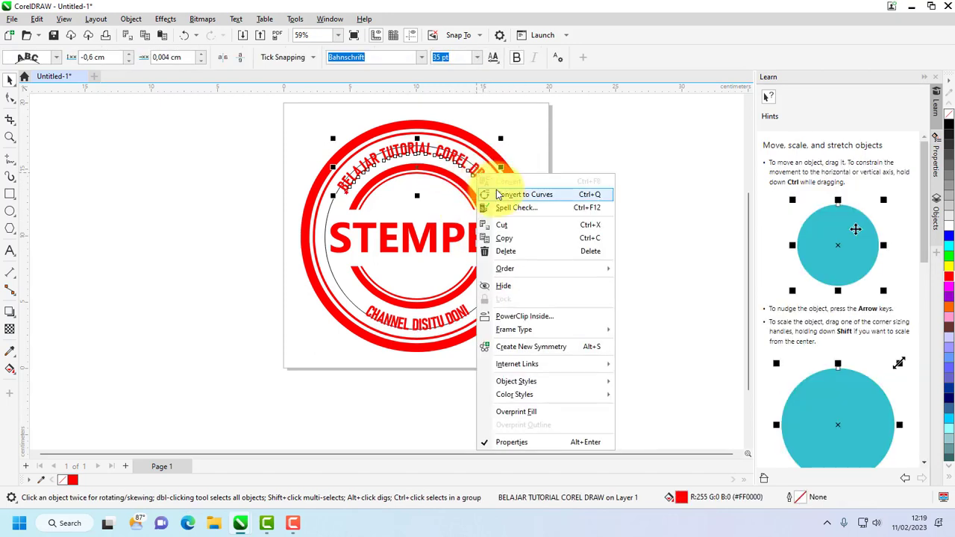
{"action": "left_click", "coordinate": [499, 193]}
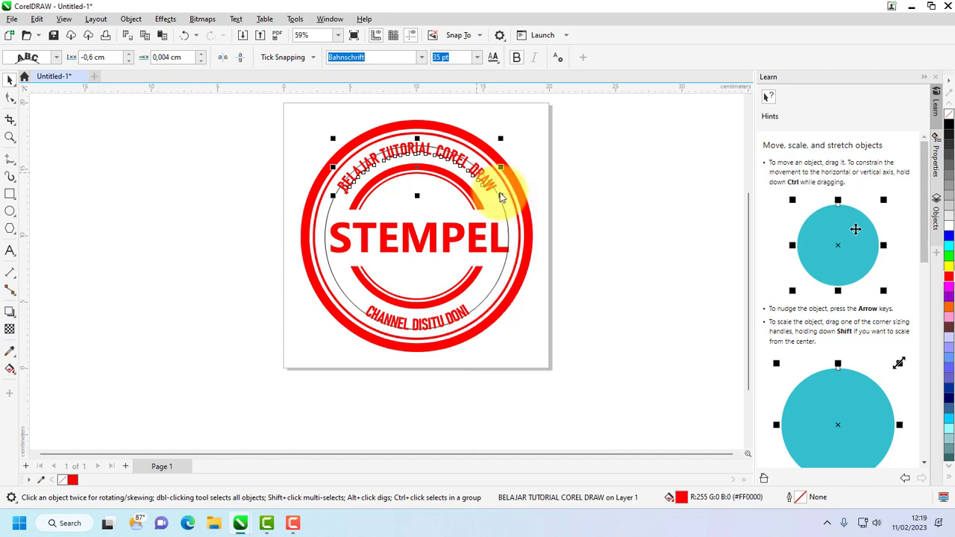
{"action": "left_click", "coordinate": [451, 322]}
{"action": "scroll", "coordinate": [450, 320], "scroll_direction": "up", "scroll_amount": 4}
{"action": "right_click", "coordinate": [452, 308]}
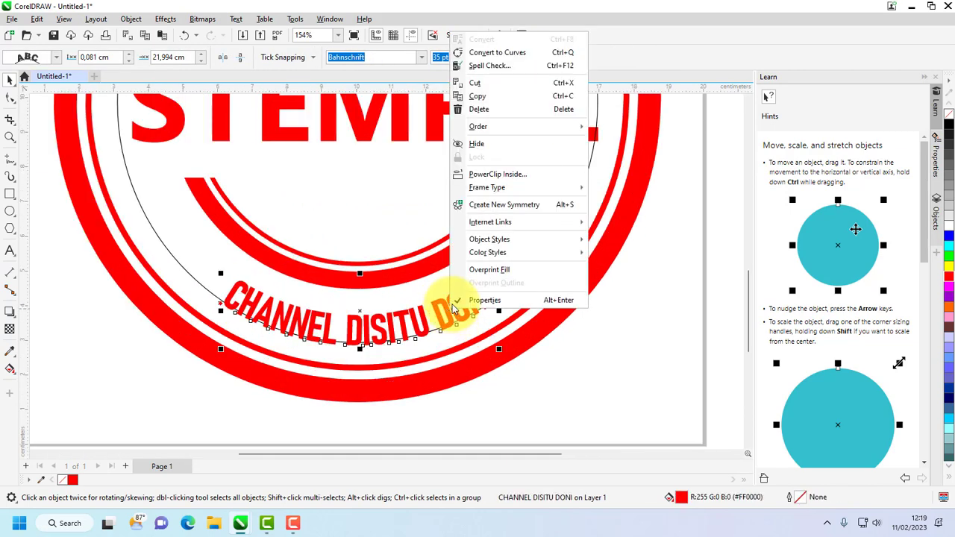
{"action": "left_click", "coordinate": [492, 53]}
- Delete the thin black guide circle from the stamp and save the drawing as tutorial membuat stempel.cdr in Pictures
{"action": "scroll", "coordinate": [526, 261], "scroll_direction": "down", "scroll_amount": 3}
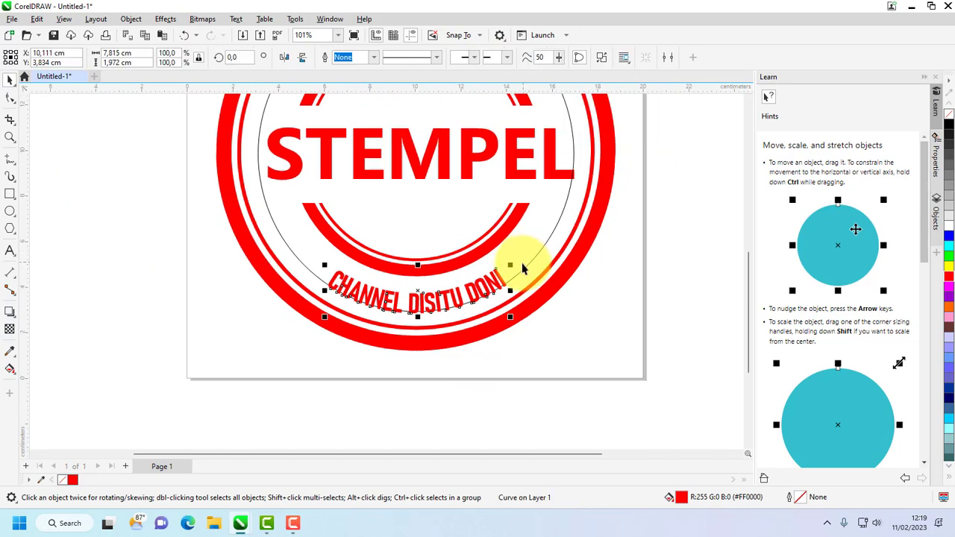
{"action": "scroll", "coordinate": [522, 267], "scroll_direction": "down", "scroll_amount": 2}
{"action": "left_click_drag", "start_coordinate": [749, 255], "coordinate": [742, 242]}
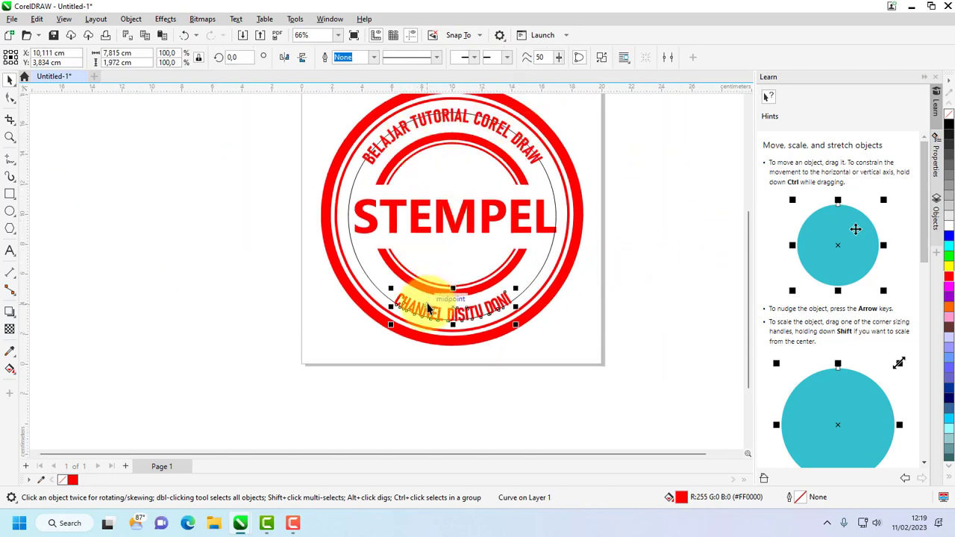
{"action": "left_click", "coordinate": [544, 273]}
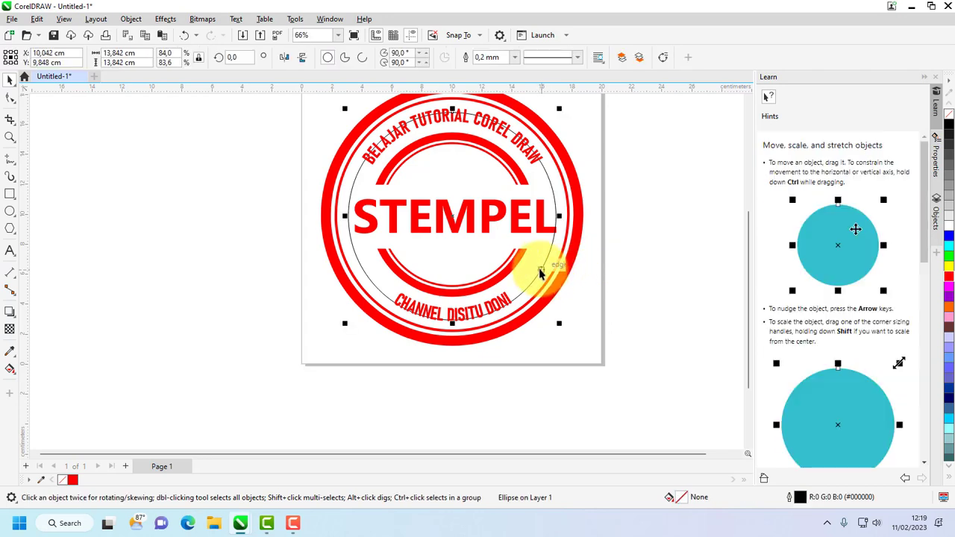
{"action": "left_click_drag", "start_coordinate": [541, 273], "coordinate": [259, 281]}
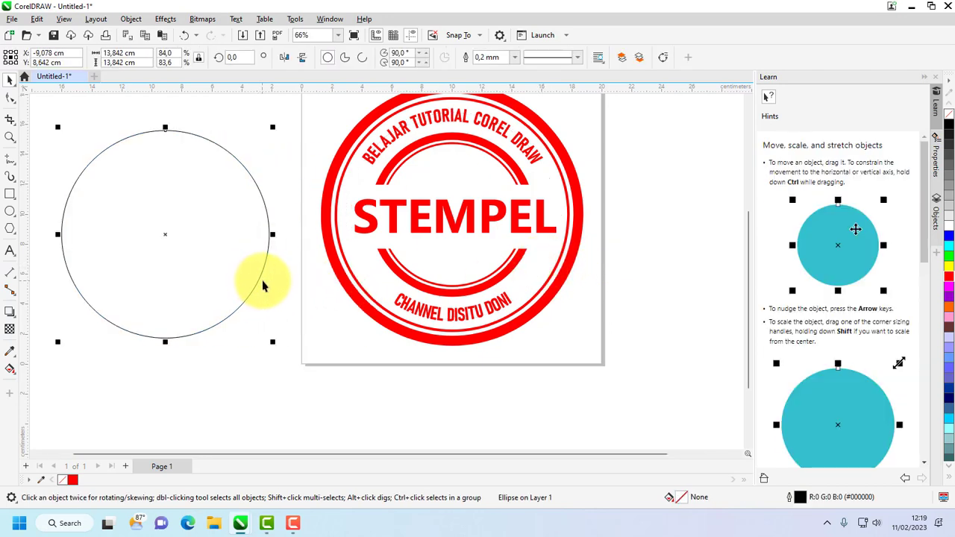
{"action": "key", "text": "Delete"}
{"action": "scroll", "coordinate": [426, 217], "scroll_direction": "down", "scroll_amount": 1}
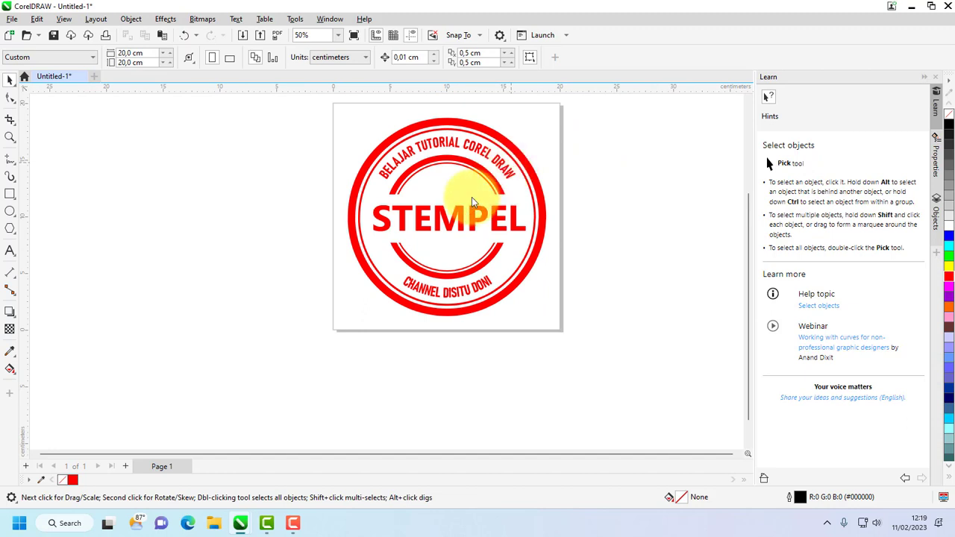
{"action": "key", "text": "ctrl+s"}
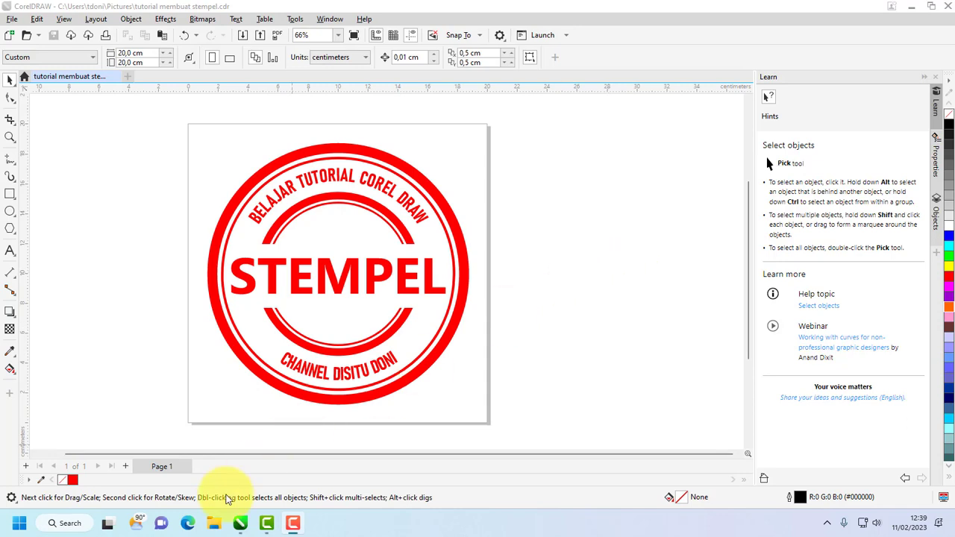
- Switch to File Explorer and bring the GRUNGE VECTOR image from Documents into the drawing beside the stamp
{"action": "left_click", "coordinate": [214, 522]}
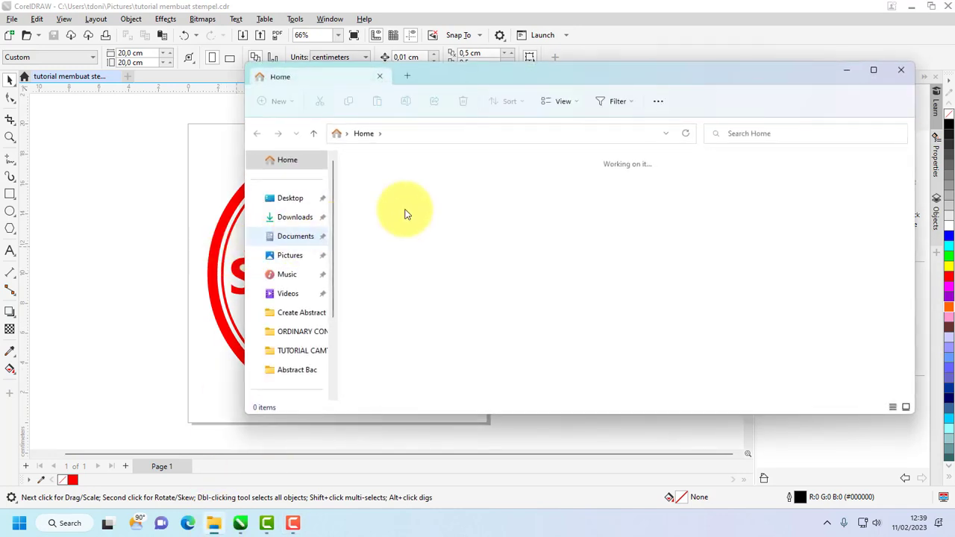
{"action": "left_click", "coordinate": [286, 240]}
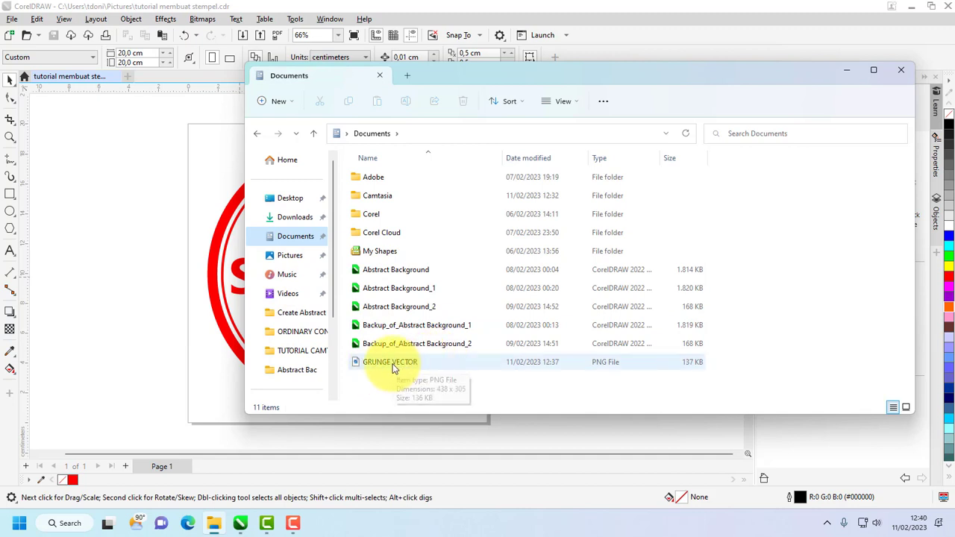
{"action": "left_click_drag", "start_coordinate": [396, 368], "coordinate": [103, 275]}
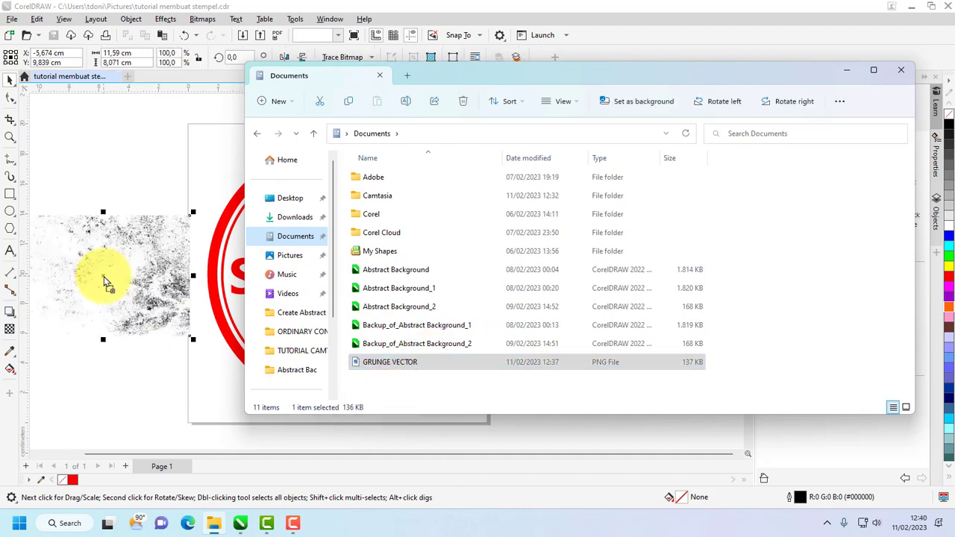
{"action": "left_click", "coordinate": [899, 70]}
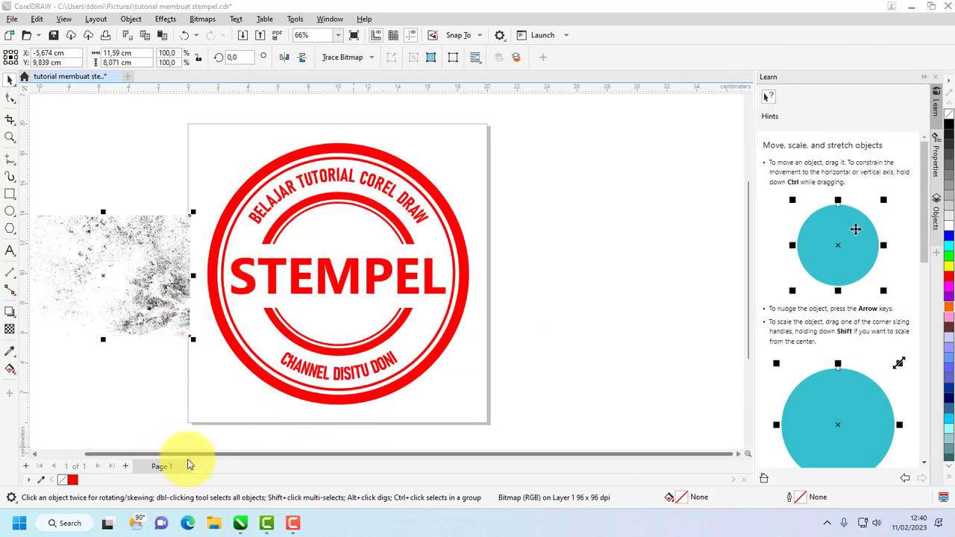
- Enlarge the grunge image to about 15.5 × 10.8 cm and move it off the page beside the stamp
{"action": "left_click_drag", "start_coordinate": [363, 453], "coordinate": [303, 464]}
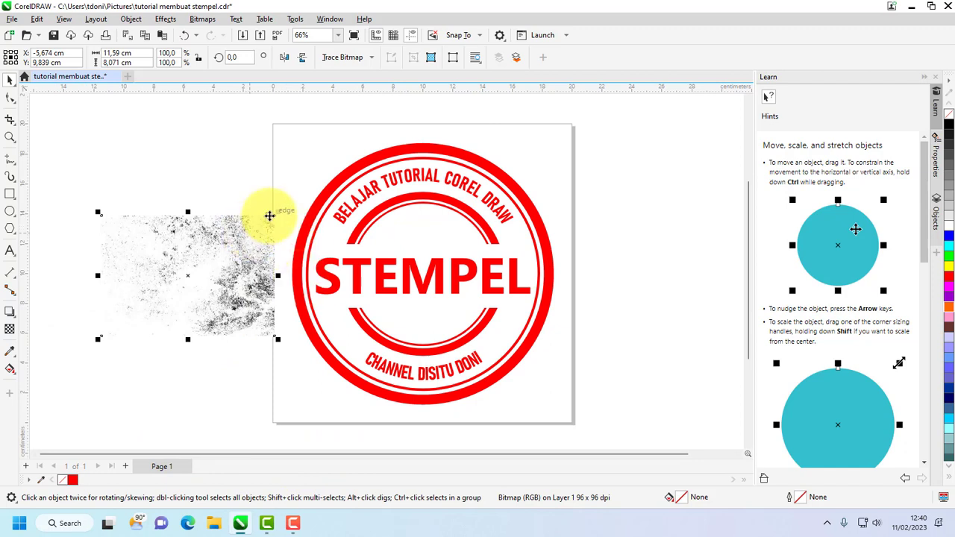
{"action": "left_click_drag", "start_coordinate": [277, 212], "coordinate": [303, 195]}
{"action": "left_click_drag", "start_coordinate": [261, 253], "coordinate": [194, 225]}
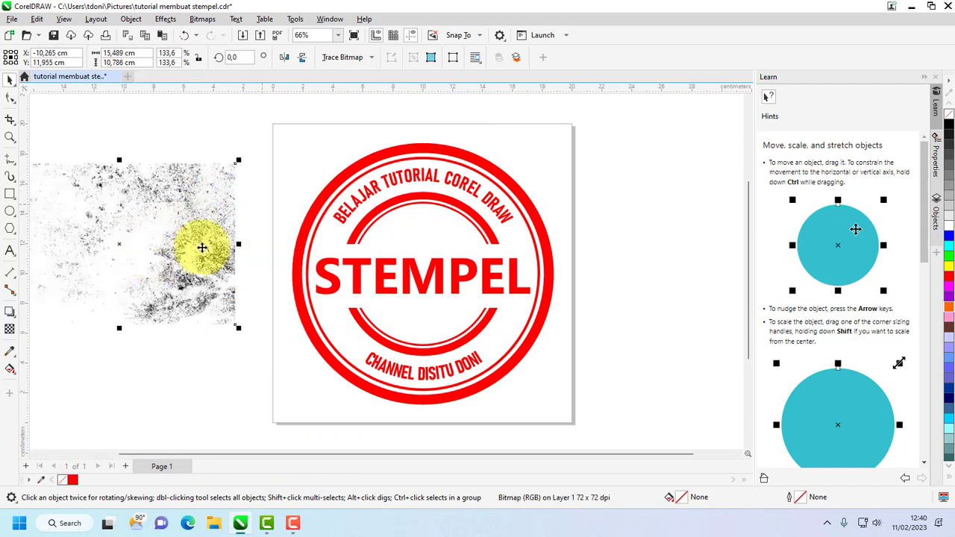
- Trace the grunge bitmap as Outline Line art with Detail 100, Smoothing 0 and Corner smoothness 65
{"action": "left_click", "coordinate": [358, 60]}
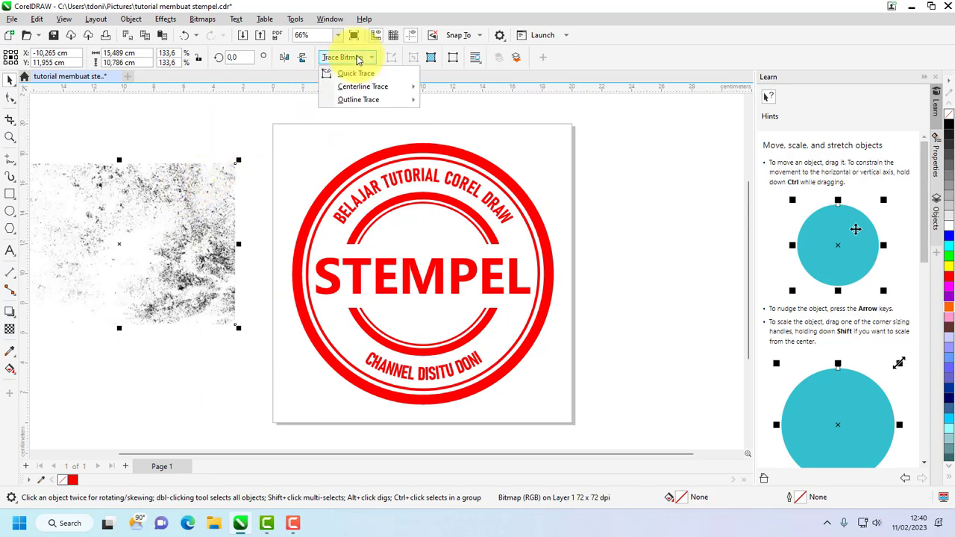
{"action": "mouse_move", "coordinate": [365, 100]}
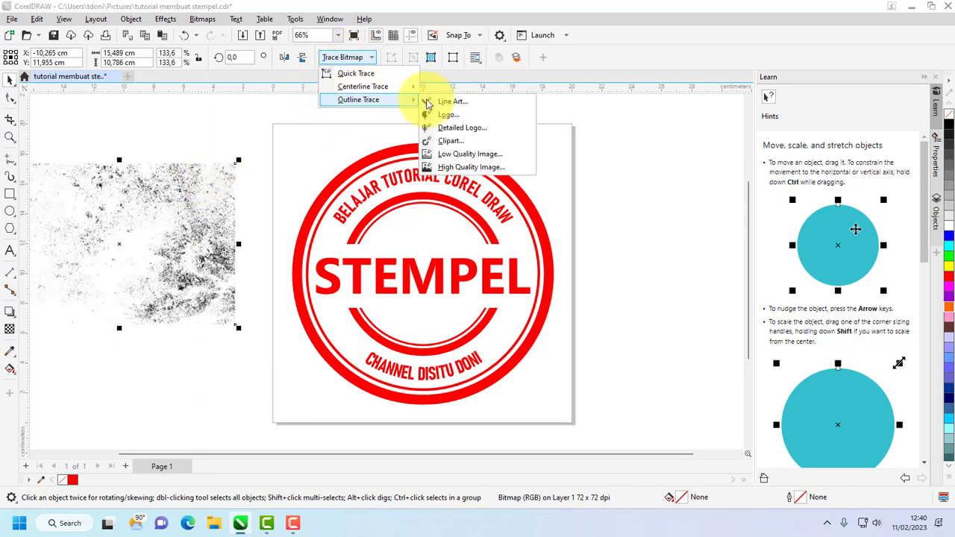
{"action": "left_click", "coordinate": [452, 102]}
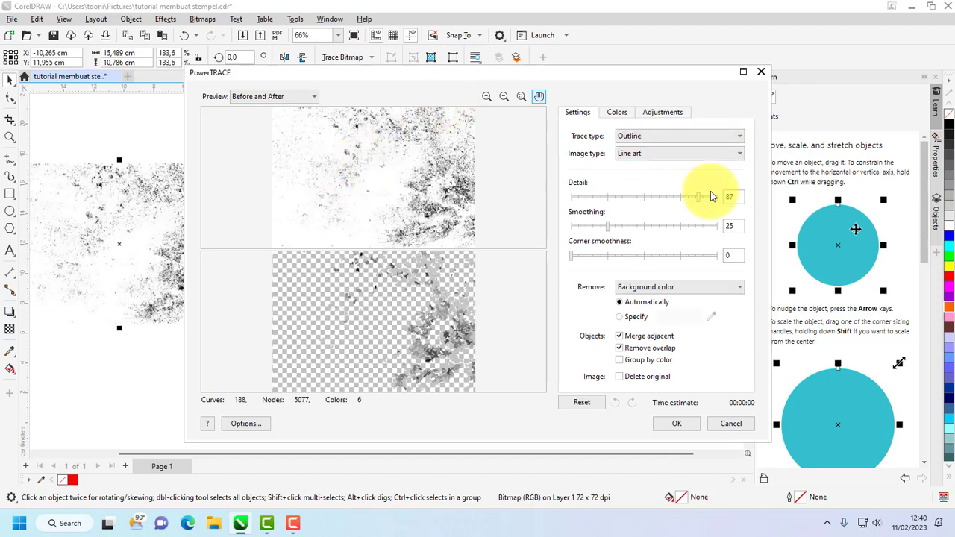
{"action": "left_click_drag", "start_coordinate": [718, 201], "coordinate": [719, 202]}
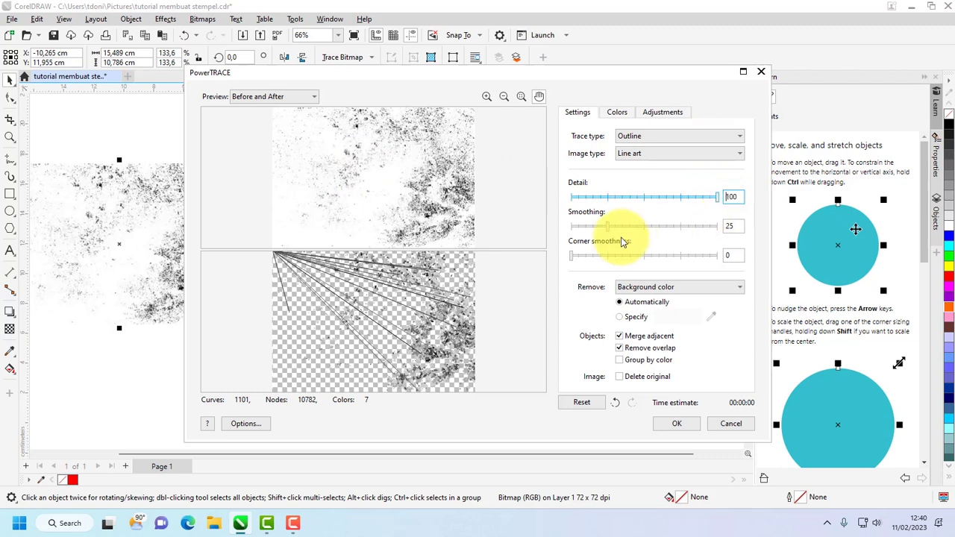
{"action": "left_click_drag", "start_coordinate": [607, 229], "coordinate": [564, 229]}
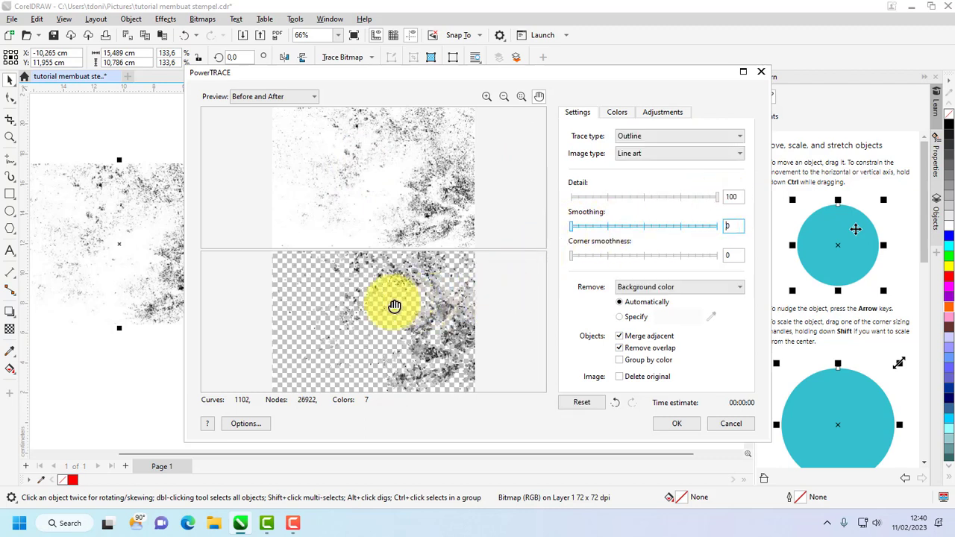
{"action": "left_click", "coordinate": [616, 254]}
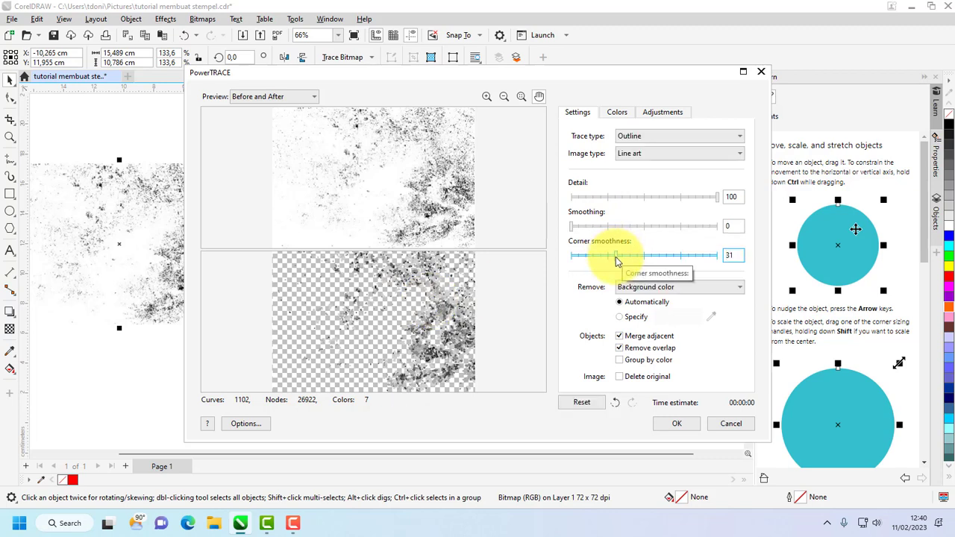
{"action": "left_click_drag", "start_coordinate": [616, 256], "coordinate": [665, 257]}
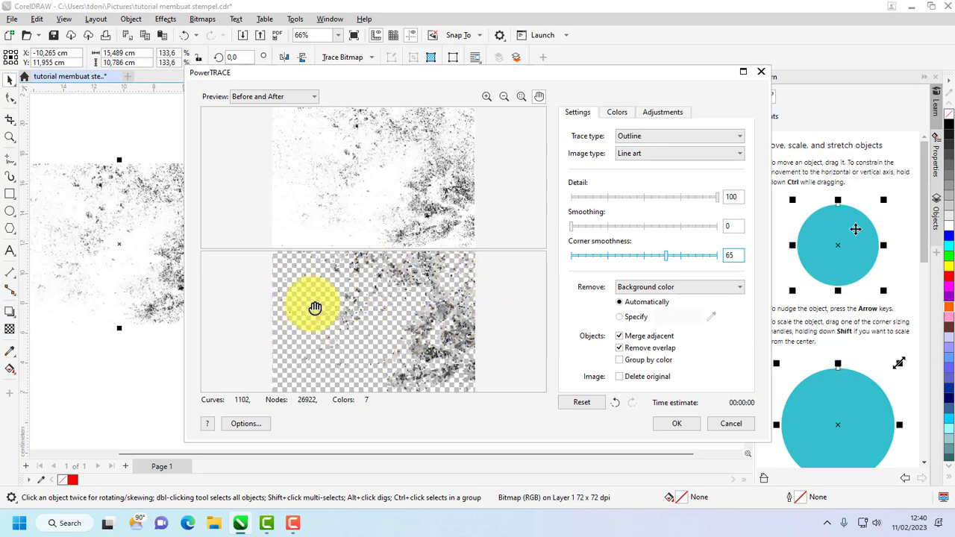
{"action": "left_click", "coordinate": [660, 431]}
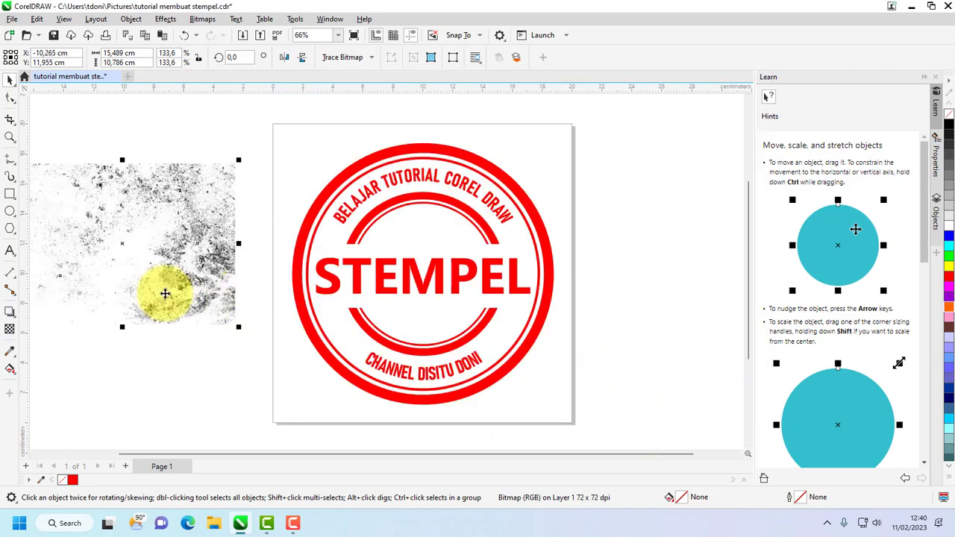
- Move the traced grunge group to the opposite side of the page and delete the original grunge bitmap
{"action": "scroll", "coordinate": [171, 288], "scroll_direction": "down", "scroll_amount": 1}
{"action": "mouse_move", "coordinate": [166, 234]}
{"action": "left_mouse_down"}
{"action": "mouse_move", "coordinate": [518, 207]}
{"action": "mouse_move", "coordinate": [563, 228]}
{"action": "left_mouse_up"}
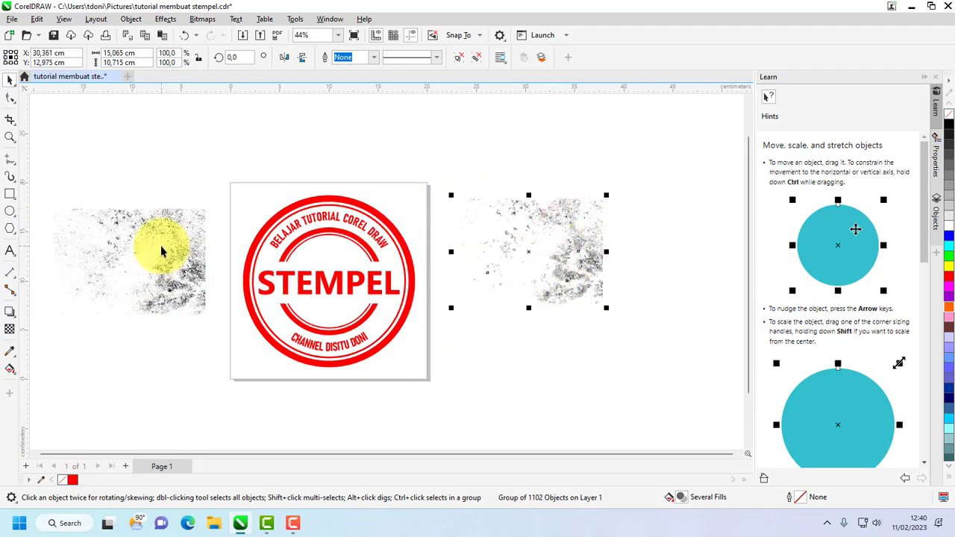
{"action": "left_click", "coordinate": [183, 251]}
{"action": "key", "text": "Delete"}
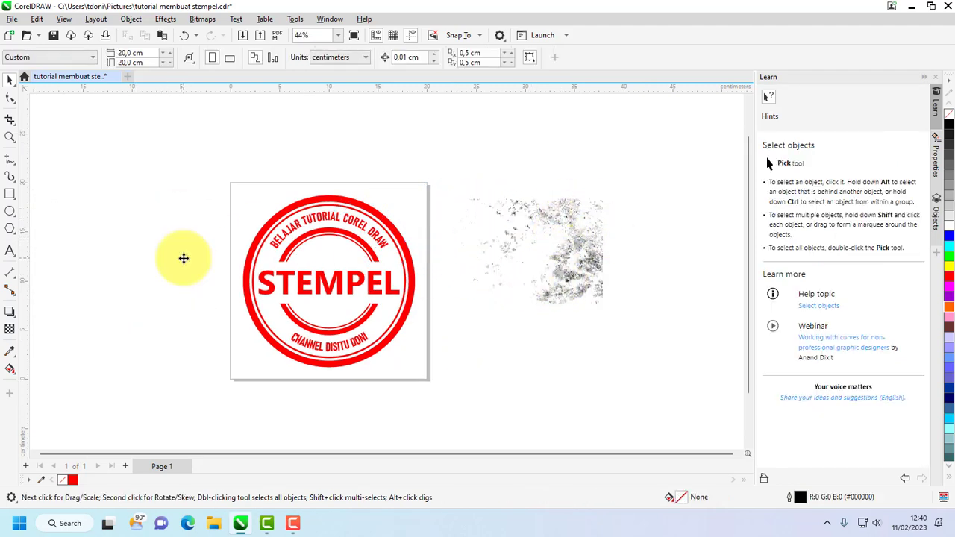
{"action": "left_click_drag", "start_coordinate": [432, 144], "coordinate": [685, 367]}
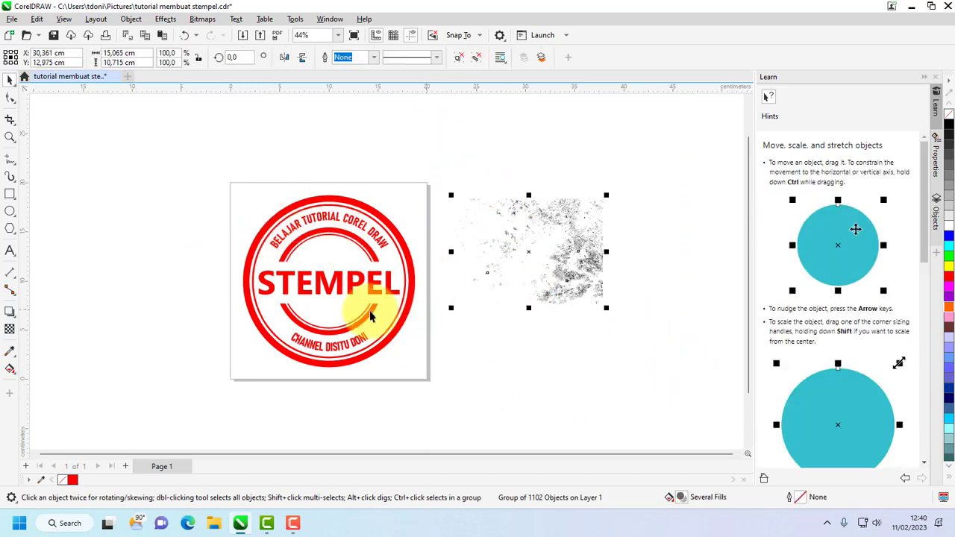
{"action": "left_click", "coordinate": [365, 288]}
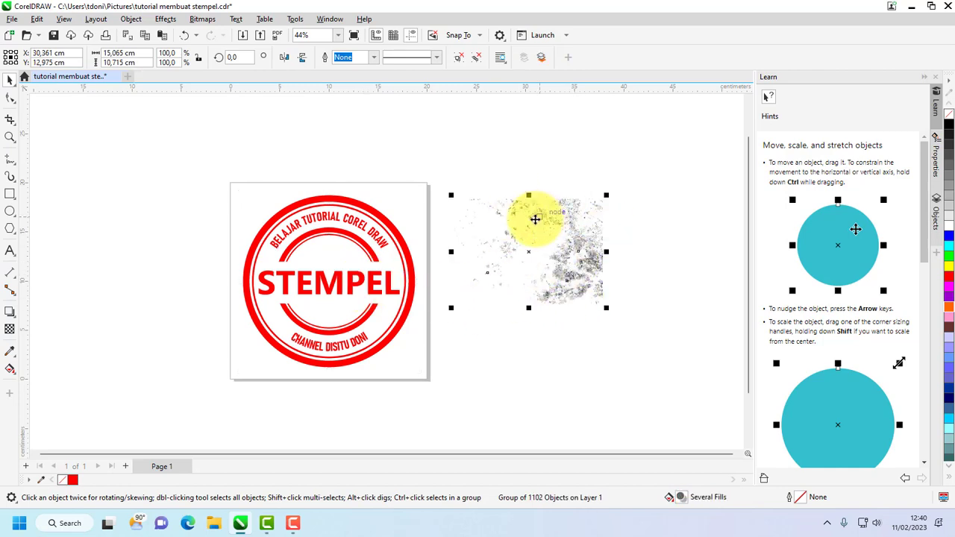
- Place the traced grunge group over the upper-right part of the stamp, centred at about X 15.8 cm, Y 14.2 cm
{"action": "scroll", "coordinate": [480, 213], "scroll_direction": "up", "scroll_amount": 2}
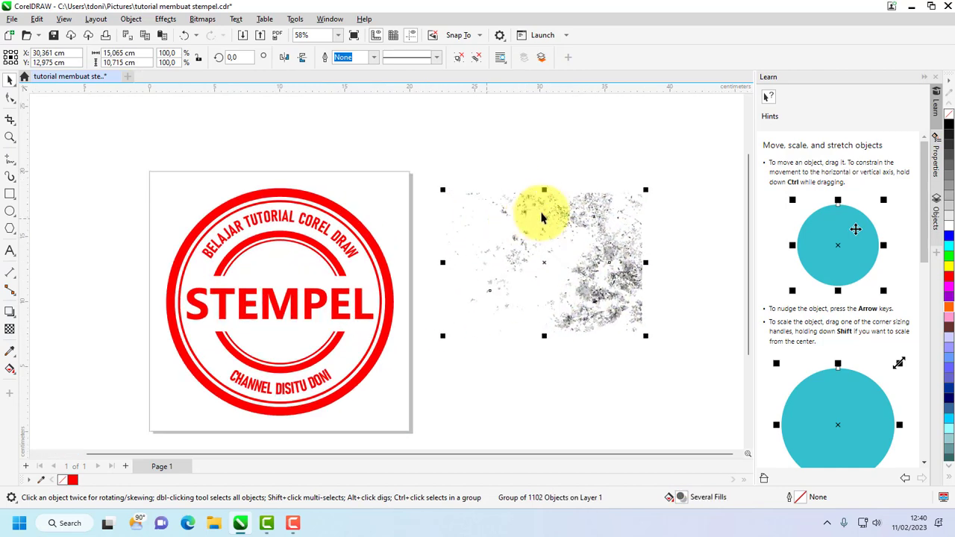
{"action": "mouse_move", "coordinate": [565, 213]}
{"action": "left_mouse_down"}
{"action": "mouse_move", "coordinate": [439, 215]}
{"action": "mouse_move", "coordinate": [400, 197]}
{"action": "mouse_move", "coordinate": [425, 219]}
{"action": "left_mouse_up"}
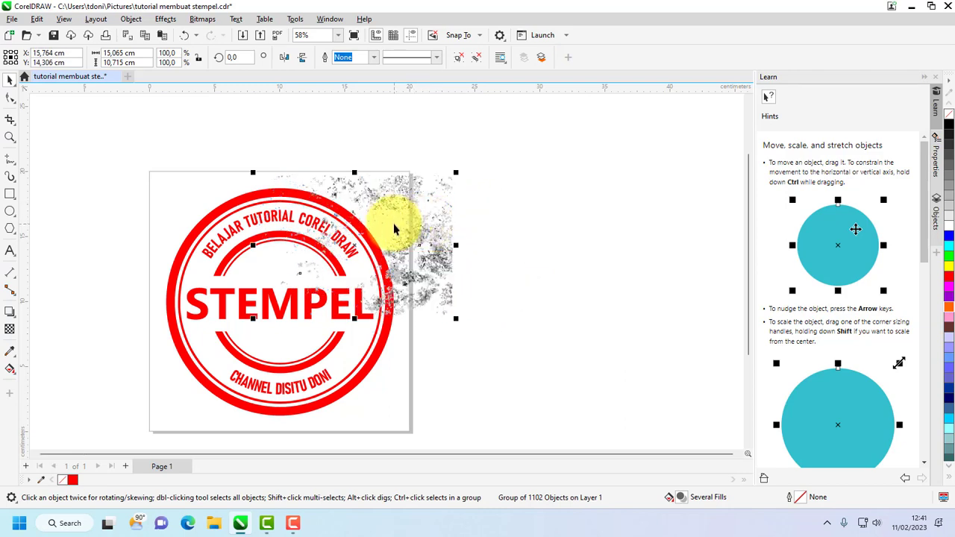
{"action": "left_click", "coordinate": [572, 234]}
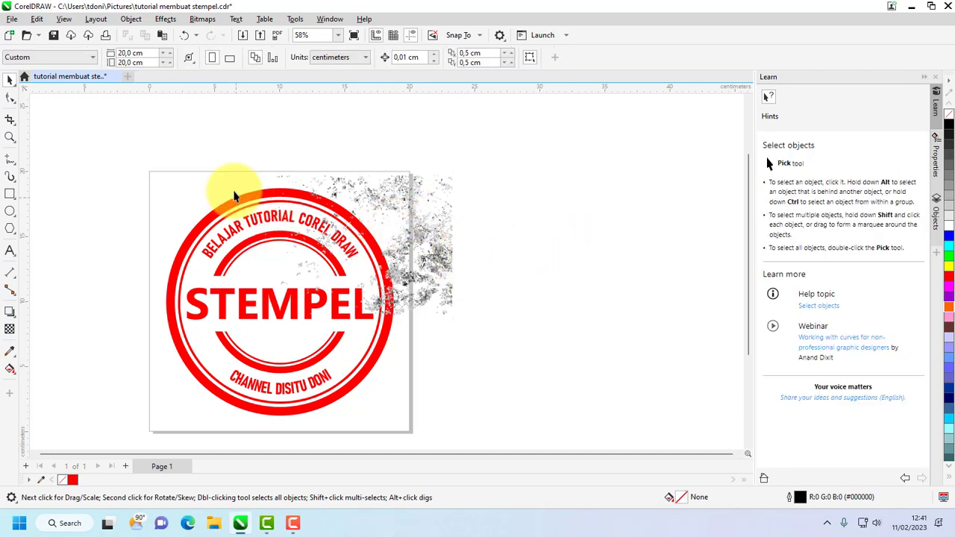
{"action": "scroll", "coordinate": [357, 192], "scroll_direction": "up", "scroll_amount": 2}
{"action": "left_click", "coordinate": [356, 191]}
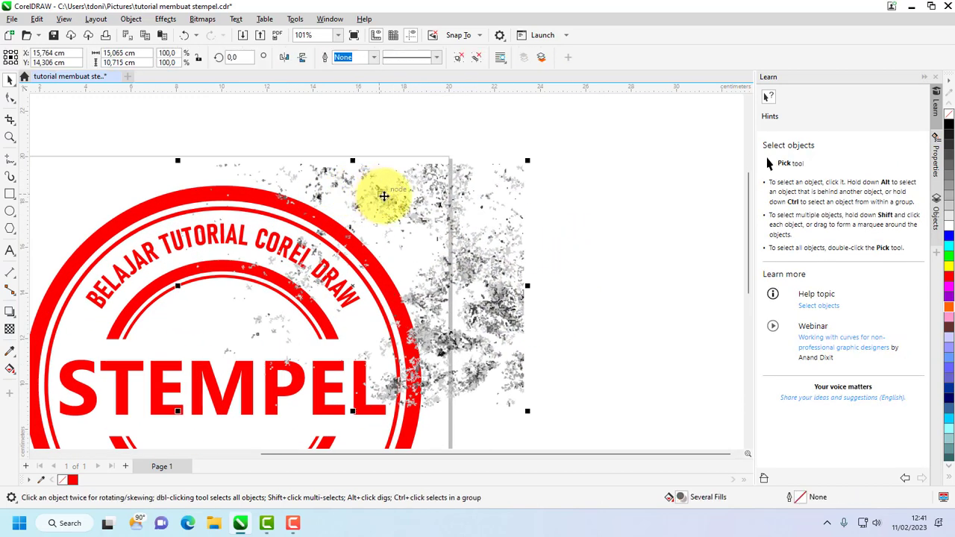
{"action": "left_click_drag", "start_coordinate": [379, 196], "coordinate": [383, 198]}
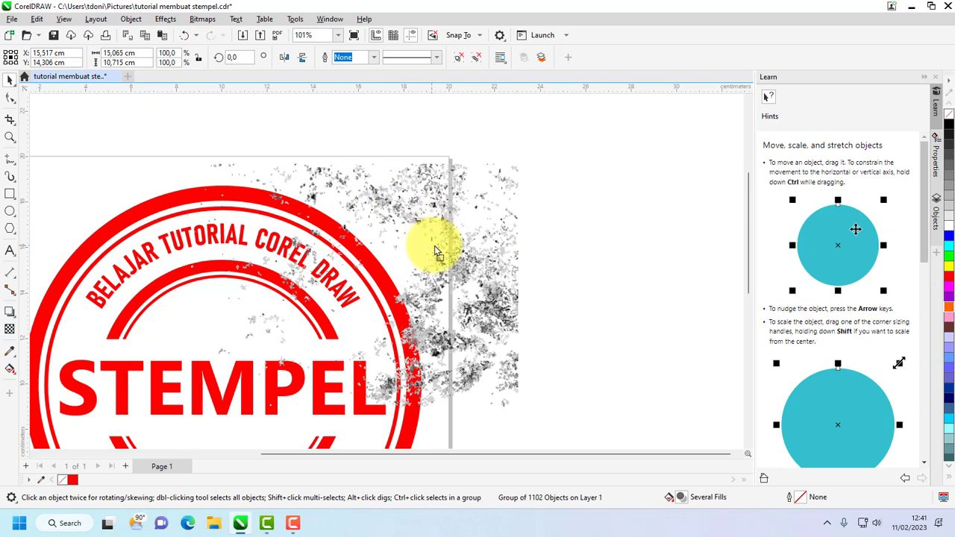
{"action": "scroll", "coordinate": [437, 248], "scroll_direction": "down", "scroll_amount": 4}
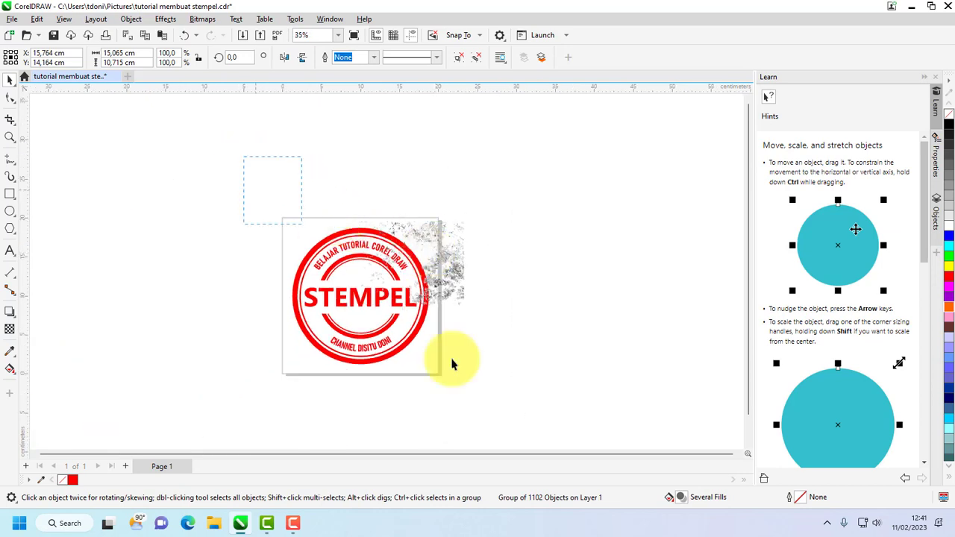
- Trim the stamp with the overlapping grunge group and move the grunge off the left side of the page
{"action": "left_click_drag", "start_coordinate": [452, 363], "coordinate": [582, 403]}
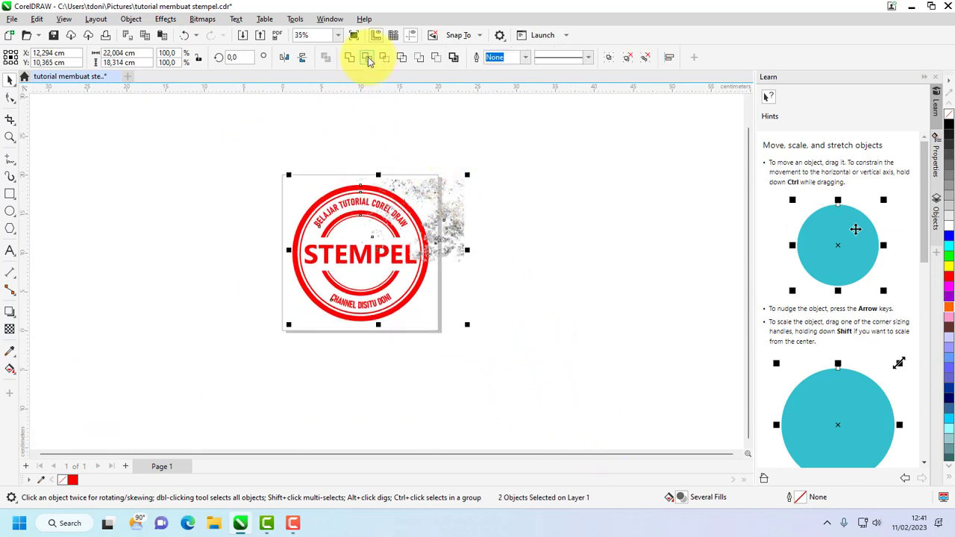
{"action": "left_click", "coordinate": [537, 216]}
{"action": "left_click", "coordinate": [451, 227]}
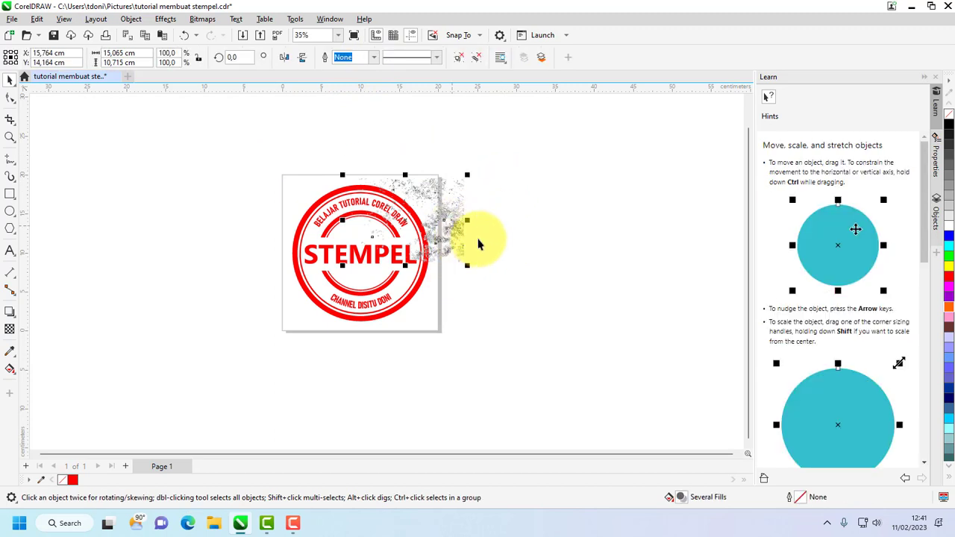
{"action": "left_click", "coordinate": [384, 307]}
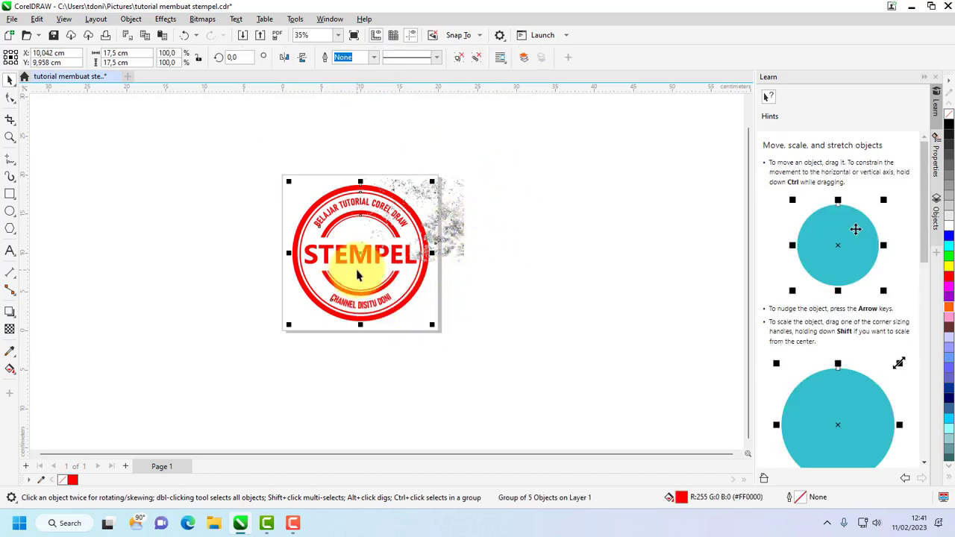
{"action": "left_click", "coordinate": [564, 251]}
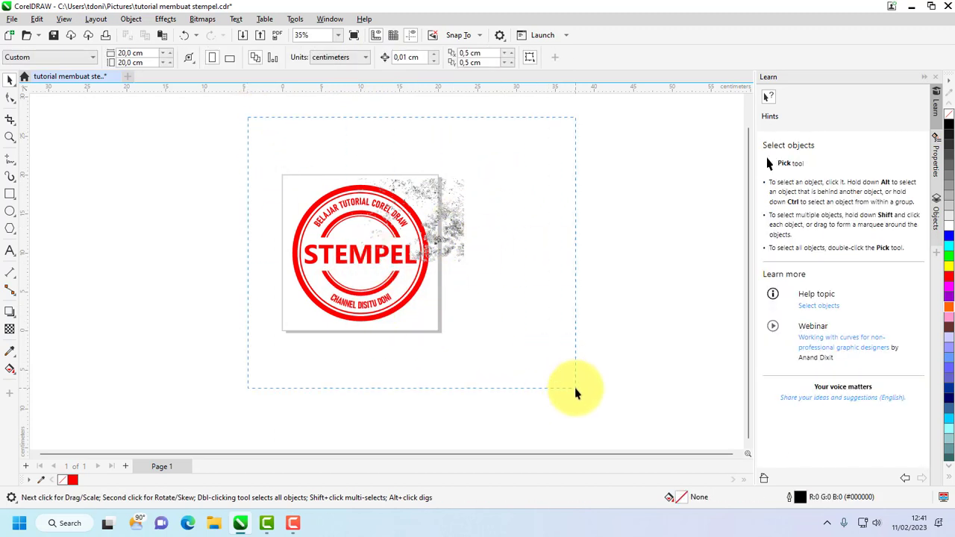
{"action": "left_click_drag", "start_coordinate": [574, 387], "coordinate": [574, 387]}
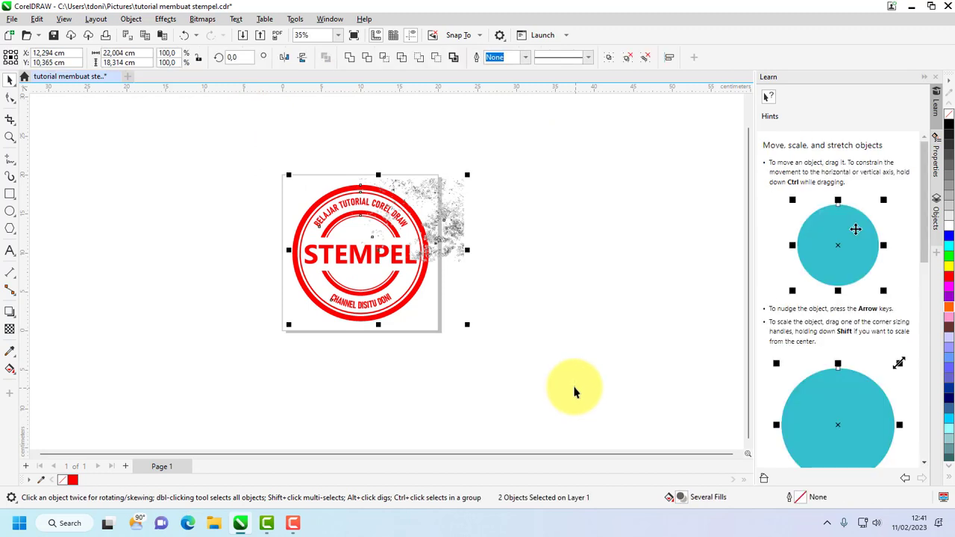
{"action": "left_click", "coordinate": [367, 59]}
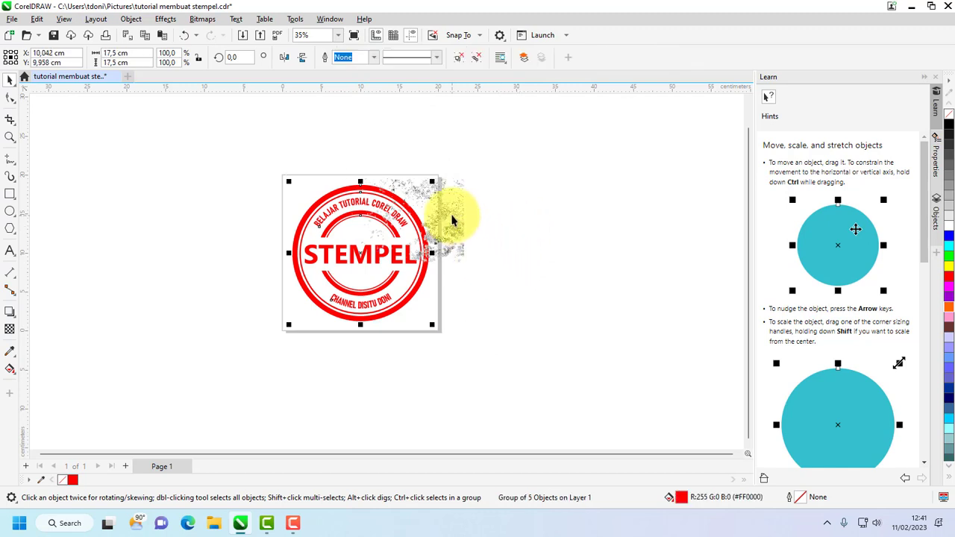
{"action": "left_click_drag", "start_coordinate": [451, 220], "coordinate": [191, 247]}
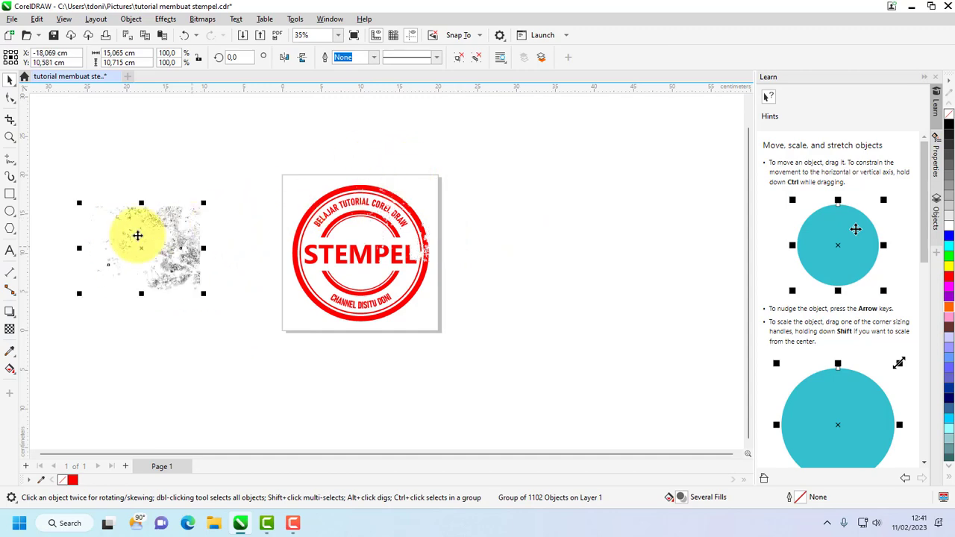
{"action": "scroll", "coordinate": [405, 250], "scroll_direction": "up", "scroll_amount": 3}
{"action": "scroll", "coordinate": [406, 250], "scroll_direction": "down", "scroll_amount": 3}
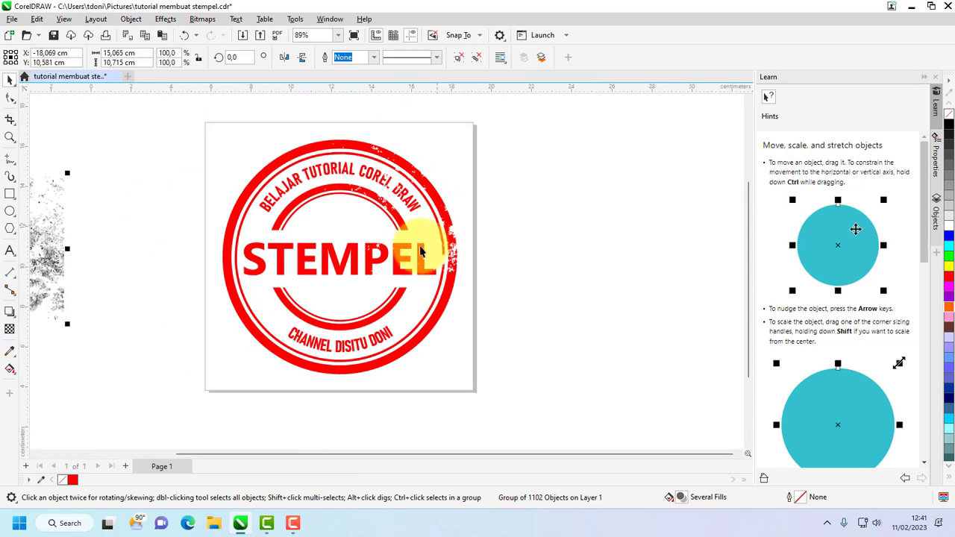
- Rotate the grunge group to about 247.5° and place it over the left half of the stamp
{"action": "left_click", "coordinate": [132, 207]}
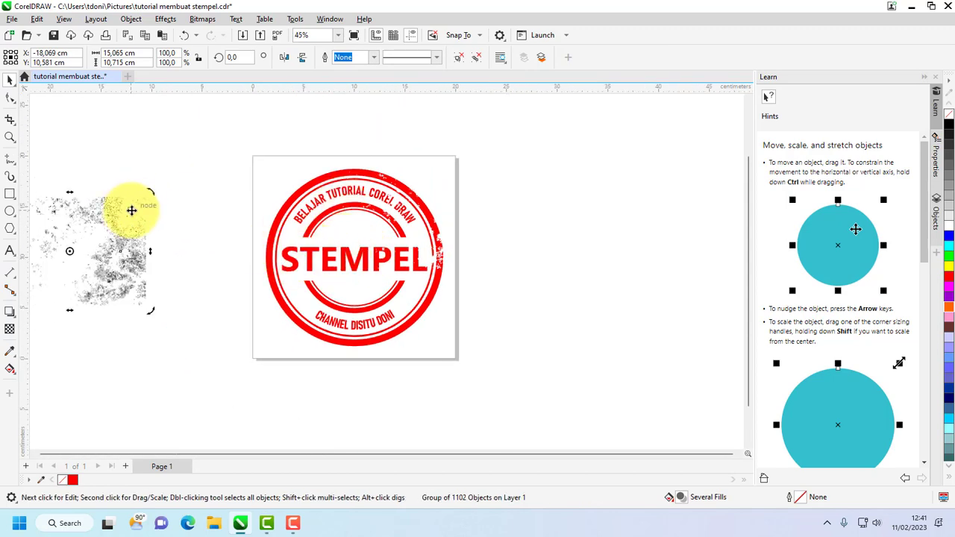
{"action": "left_click_drag", "start_coordinate": [150, 201], "coordinate": [188, 273]}
{"action": "scroll", "coordinate": [148, 253], "scroll_direction": "down", "scroll_amount": 1}
{"action": "left_click_drag", "start_coordinate": [165, 191], "coordinate": [290, 277]}
{"action": "left_click", "coordinate": [124, 262]}
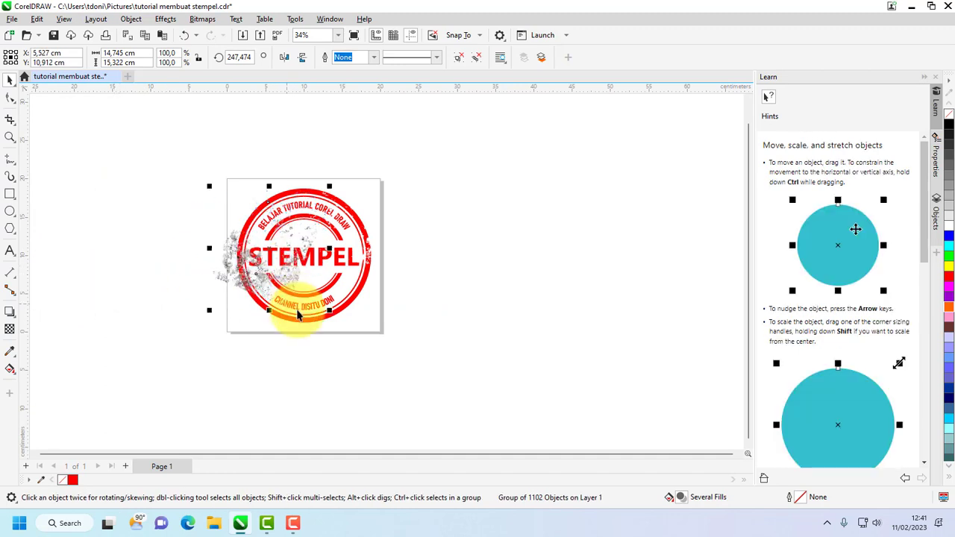
- Enlarge the grunge group to 112.5% and shift it slightly outward over the stamp's left edge
{"action": "scroll", "coordinate": [254, 268], "scroll_direction": "up", "scroll_amount": 1}
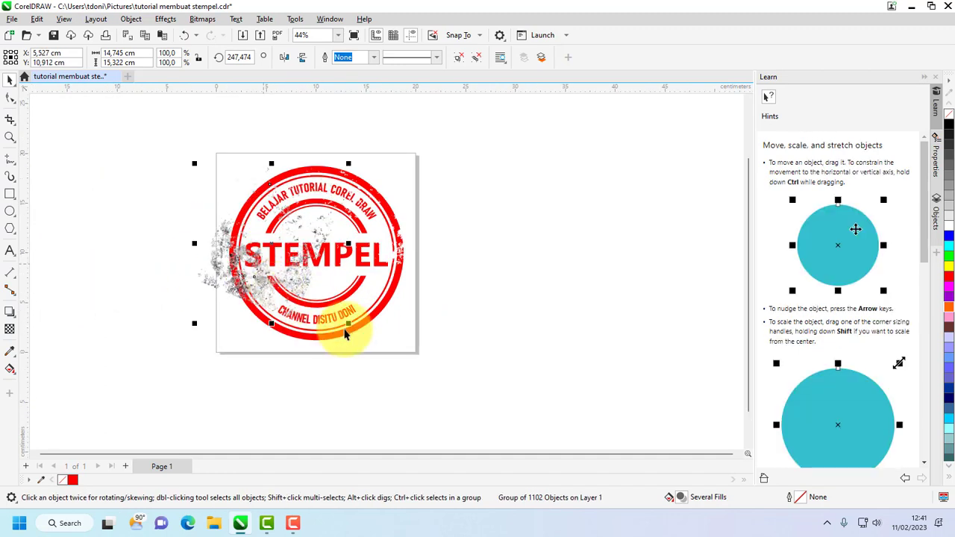
{"action": "left_click_drag", "start_coordinate": [348, 326], "coordinate": [367, 344]}
{"action": "left_click_drag", "start_coordinate": [305, 288], "coordinate": [280, 280]}
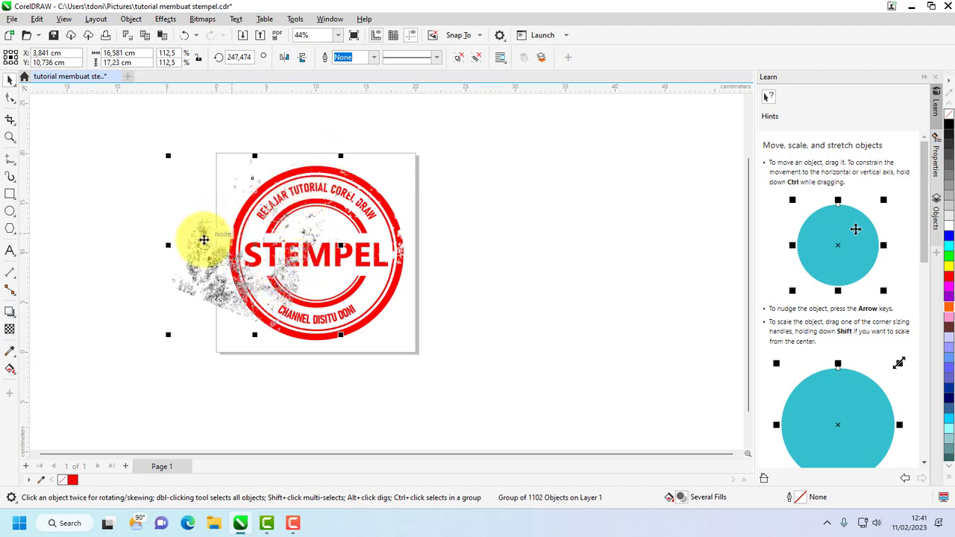
- Rotate the grunge group to about 240° and nudge it slightly upward over the stamp's left side
{"action": "left_click", "coordinate": [238, 215]}
{"action": "left_click_drag", "start_coordinate": [352, 166], "coordinate": [348, 161]}
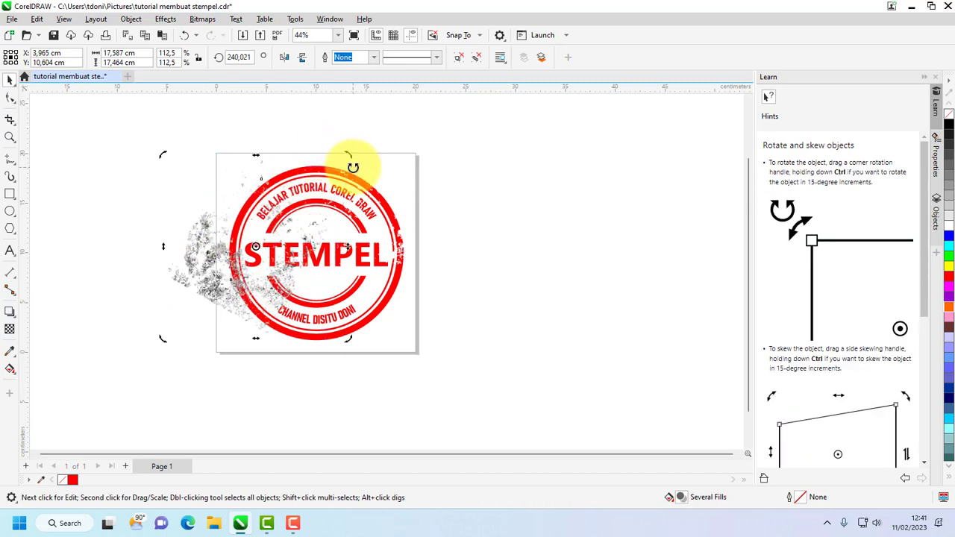
{"action": "left_click", "coordinate": [208, 244]}
{"action": "mouse_move", "coordinate": [199, 241]}
{"action": "left_mouse_down"}
{"action": "mouse_move", "coordinate": [197, 231]}
{"action": "mouse_move", "coordinate": [204, 242]}
{"action": "left_mouse_up"}
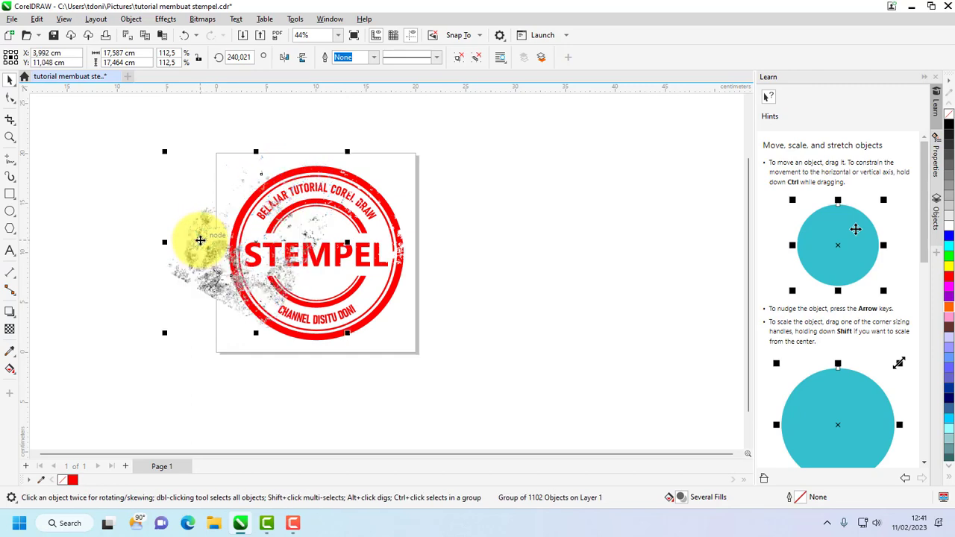
- Trim the stamp's left side with the rotated grunge group and move the grunge off the right side of the page
{"action": "left_click", "coordinate": [138, 142]}
{"action": "left_click_drag", "start_coordinate": [127, 110], "coordinate": [534, 401]}
{"action": "left_click", "coordinate": [366, 59]}
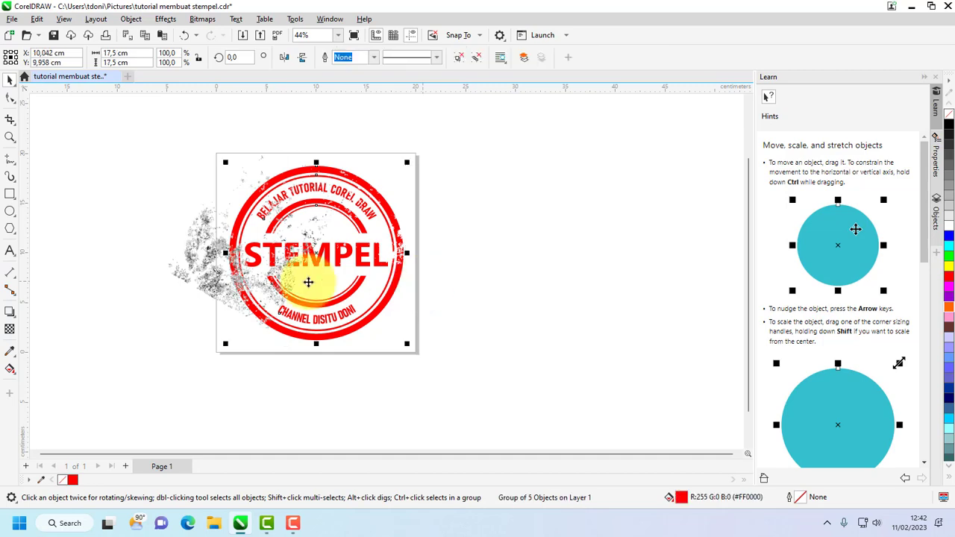
{"action": "left_click_drag", "start_coordinate": [190, 250], "coordinate": [501, 261]}
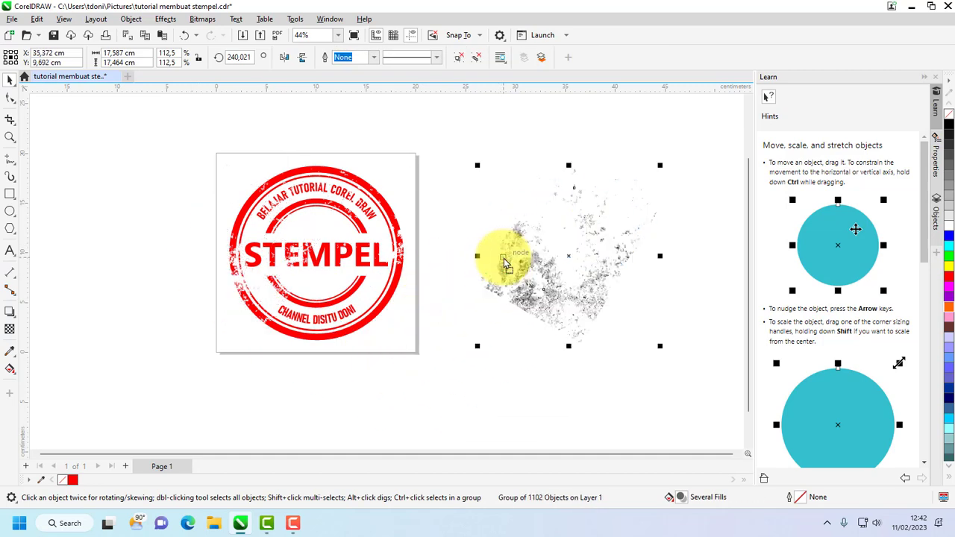
{"action": "scroll", "coordinate": [312, 313], "scroll_direction": "up", "scroll_amount": 3}
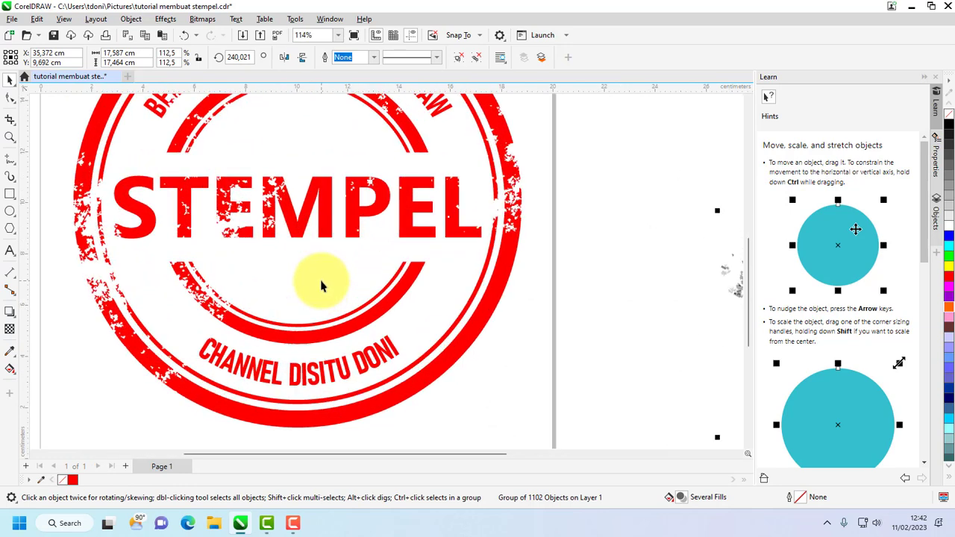
- Move the grunge group from beside the page to just beyond the page's lower-right corner
{"action": "scroll", "coordinate": [320, 276], "scroll_direction": "down", "scroll_amount": 1}
{"action": "scroll", "coordinate": [661, 288], "scroll_direction": "down", "scroll_amount": 2}
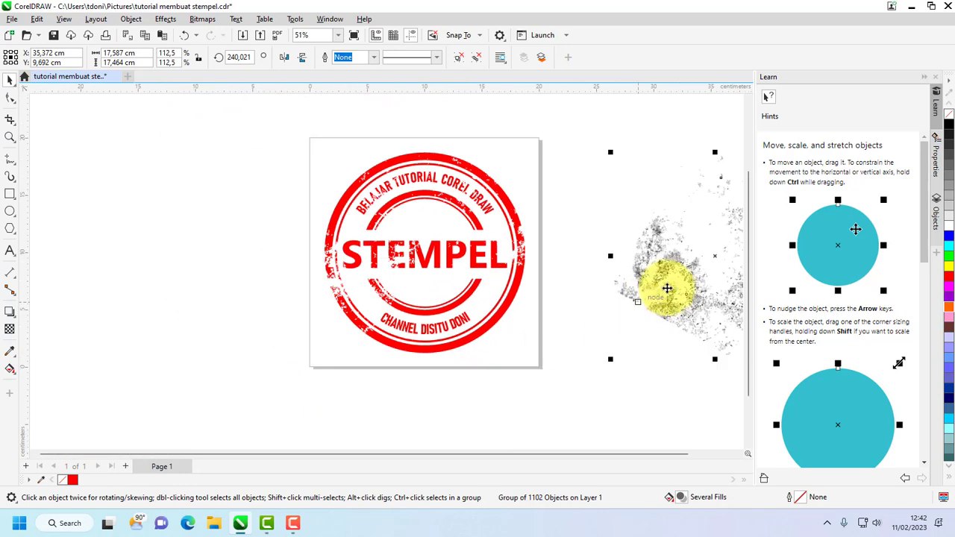
{"action": "left_click_drag", "start_coordinate": [675, 278], "coordinate": [535, 388]}
{"action": "left_click", "coordinate": [664, 276]}
{"action": "scroll", "coordinate": [649, 290], "scroll_direction": "down", "scroll_amount": 1}
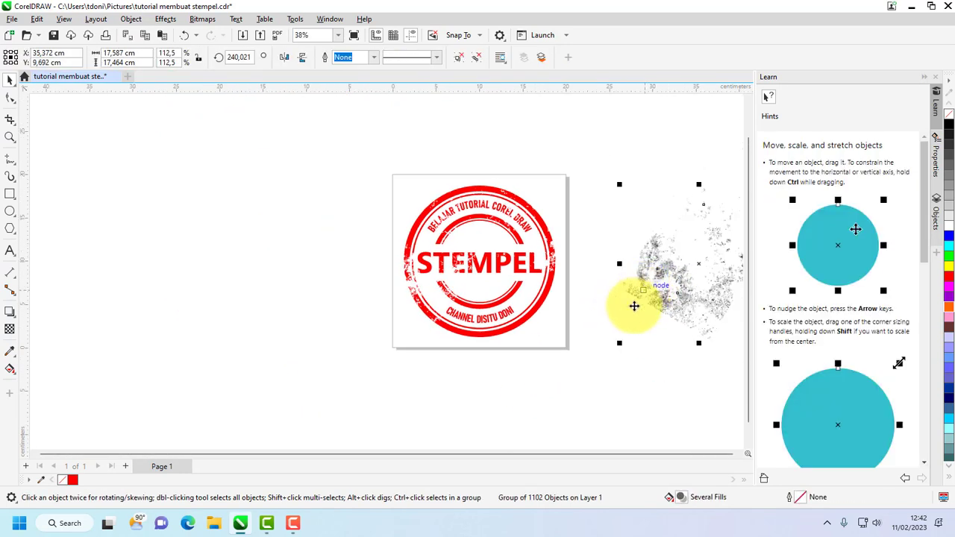
{"action": "left_click_drag", "start_coordinate": [692, 279], "coordinate": [634, 365]}
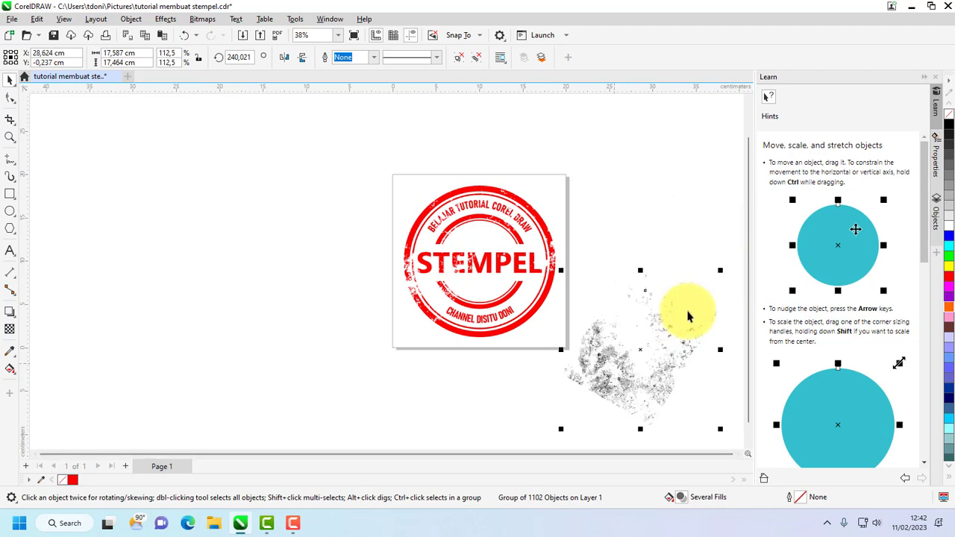
- Rotate the grunge group to about 304.4° and place it over the stamp's lower-right edge
{"action": "left_click", "coordinate": [664, 319]}
{"action": "left_click_drag", "start_coordinate": [718, 268], "coordinate": [601, 285]}
{"action": "left_click_drag", "start_coordinate": [666, 328], "coordinate": [566, 330]}
{"action": "left_click", "coordinate": [566, 329]}
{"action": "left_click_drag", "start_coordinate": [610, 267], "coordinate": [631, 285]}
{"action": "left_click_drag", "start_coordinate": [568, 340], "coordinate": [565, 366]}
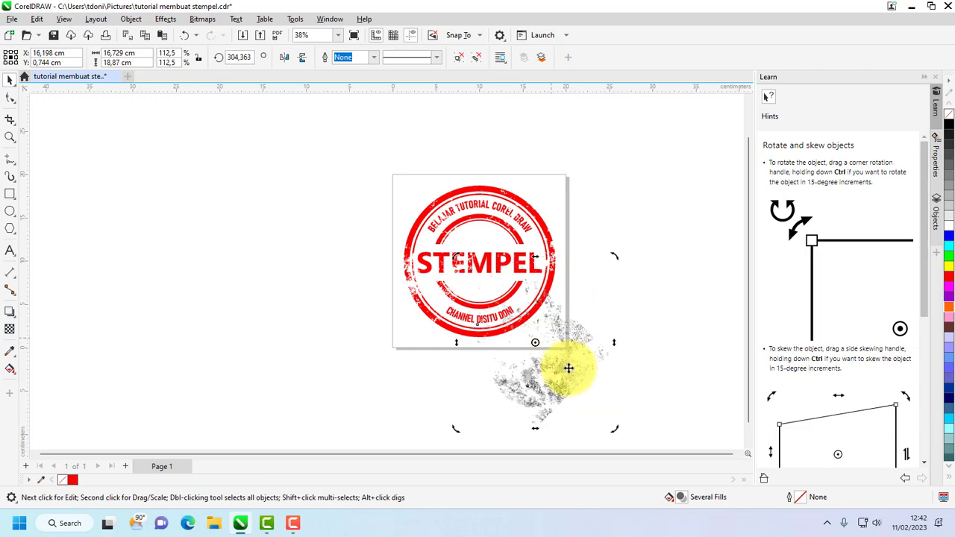
- Rotate the grunge group to about 292.6° and shift it over the stamp's bottom edge
{"action": "left_click_drag", "start_coordinate": [618, 260], "coordinate": [616, 341]}
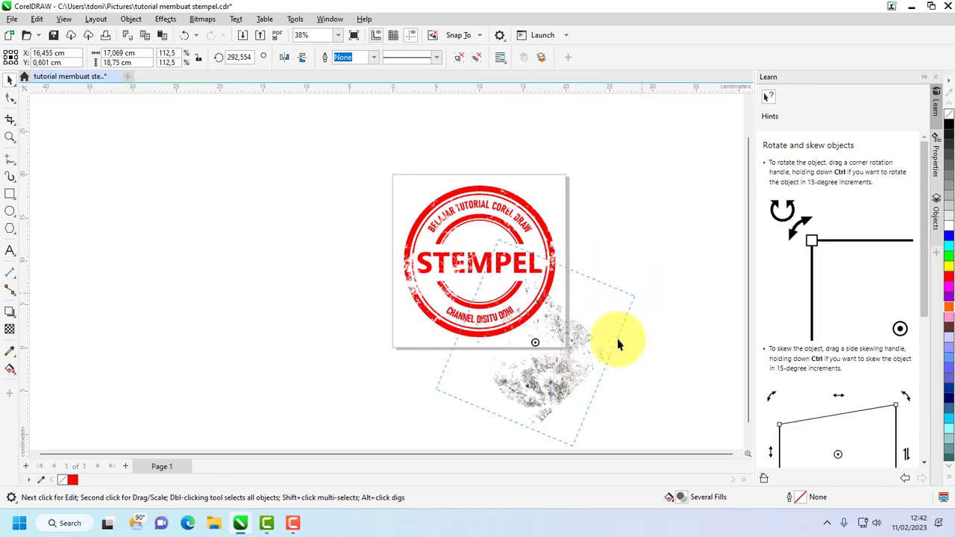
{"action": "left_click", "coordinate": [540, 373]}
{"action": "mouse_move", "coordinate": [543, 379]}
{"action": "left_mouse_down"}
{"action": "mouse_move", "coordinate": [509, 383]}
{"action": "mouse_move", "coordinate": [512, 375]}
{"action": "mouse_move", "coordinate": [532, 399]}
{"action": "mouse_move", "coordinate": [532, 386]}
{"action": "left_mouse_up"}
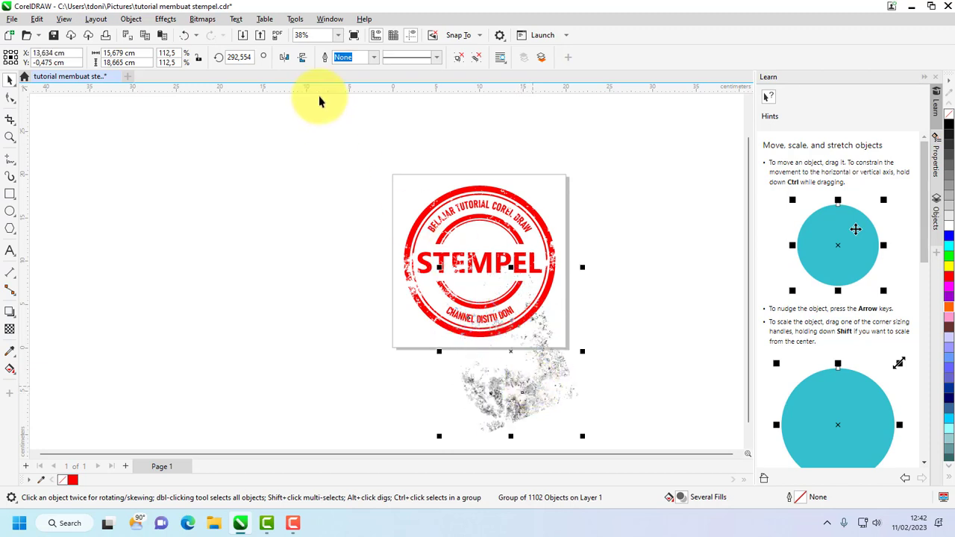
- Trim the bottom of the stamp with the grunge group and move the grunge off the left side of the page
{"action": "left_click_drag", "start_coordinate": [339, 136], "coordinate": [680, 437]}
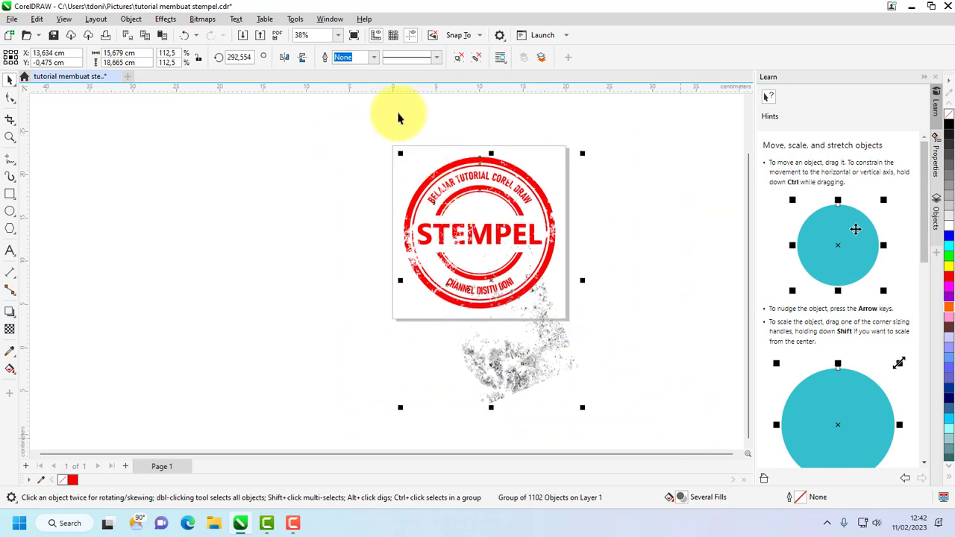
{"action": "left_click", "coordinate": [367, 58]}
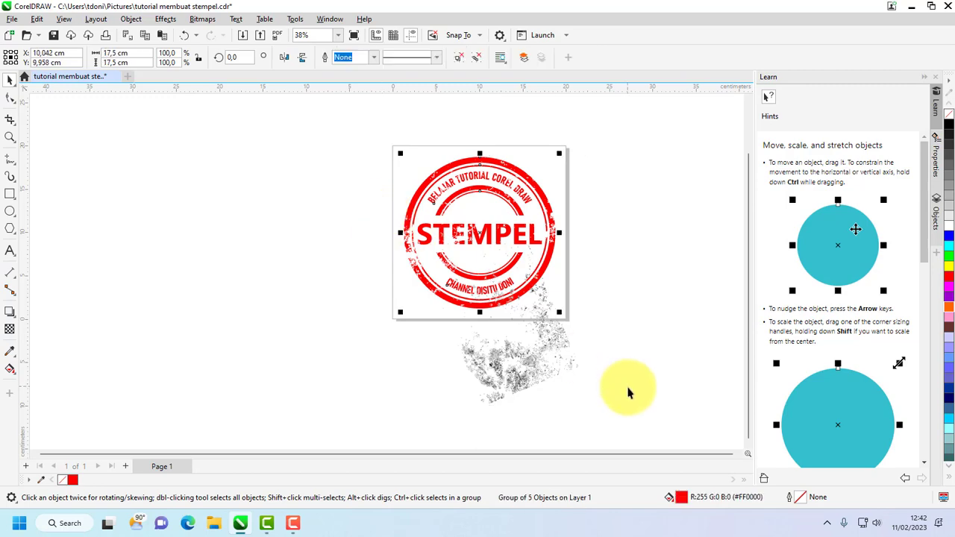
{"action": "left_click", "coordinate": [555, 337]}
{"action": "left_click_drag", "start_coordinate": [555, 337], "coordinate": [290, 215]}
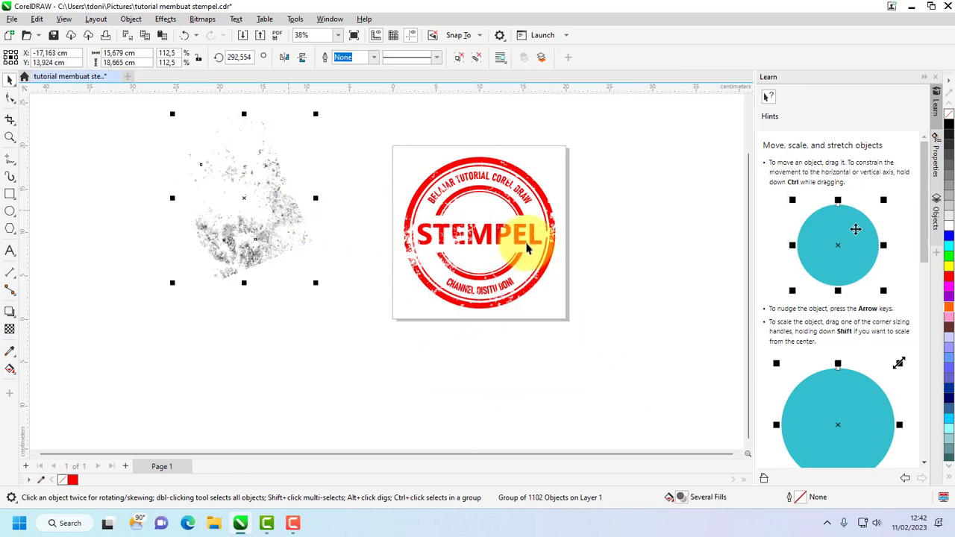
- Delete the grunge group beside the page
{"action": "scroll", "coordinate": [526, 241], "scroll_direction": "up", "scroll_amount": 3}
{"action": "scroll", "coordinate": [526, 241], "scroll_direction": "down", "scroll_amount": 2}
{"action": "left_click", "coordinate": [249, 187]}
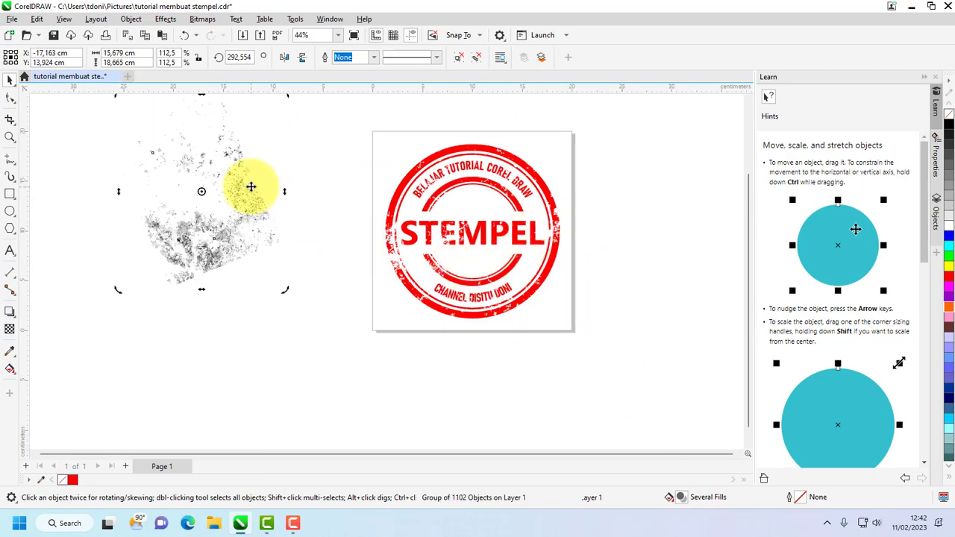
{"action": "key", "text": "Delete"}
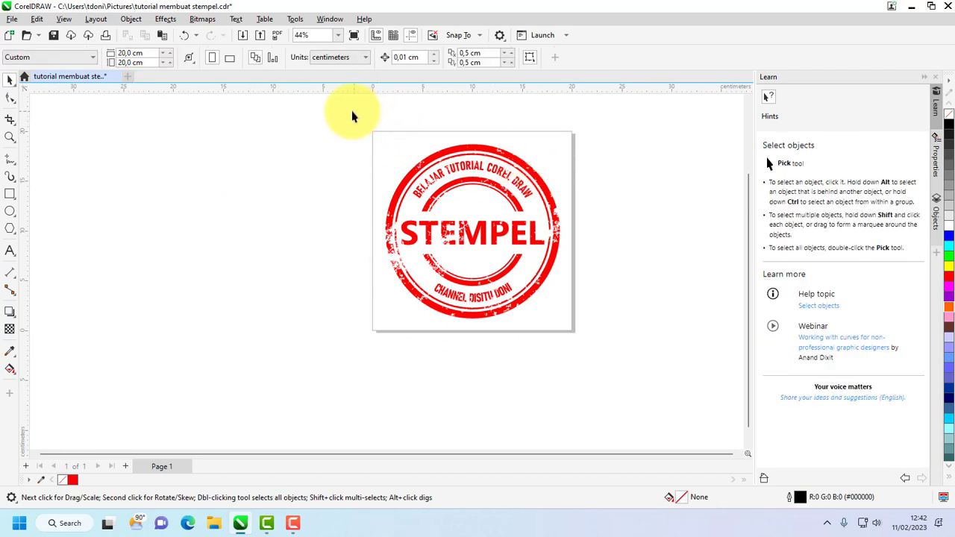
- Rotate the whole stamp group counterclockwise to about 23.8° and deselect it
{"action": "left_click_drag", "start_coordinate": [352, 110], "coordinate": [693, 407]}
{"action": "left_click", "coordinate": [545, 183]}
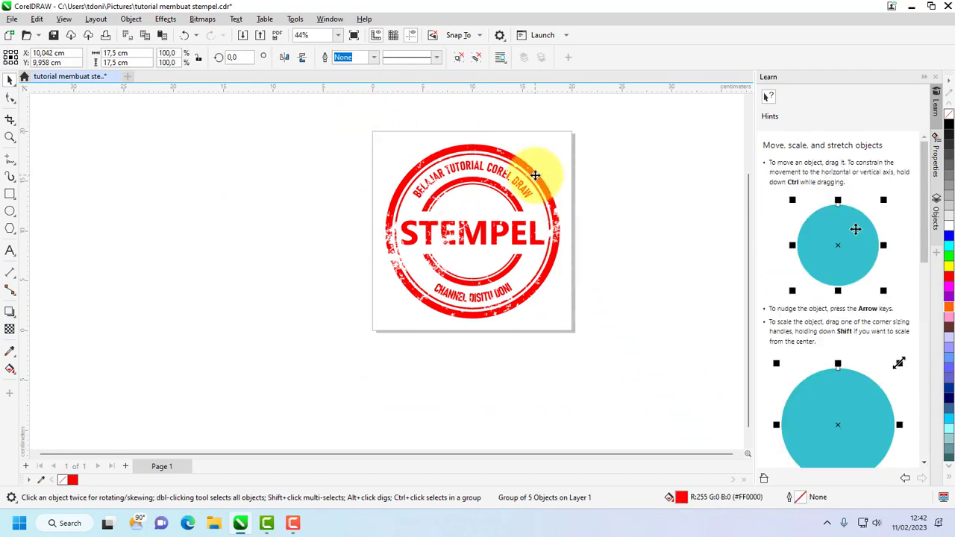
{"action": "left_click", "coordinate": [395, 128]}
{"action": "left_click_drag", "start_coordinate": [330, 121], "coordinate": [631, 422]}
{"action": "left_click", "coordinate": [536, 173]}
{"action": "left_click_drag", "start_coordinate": [565, 141], "coordinate": [523, 108]}
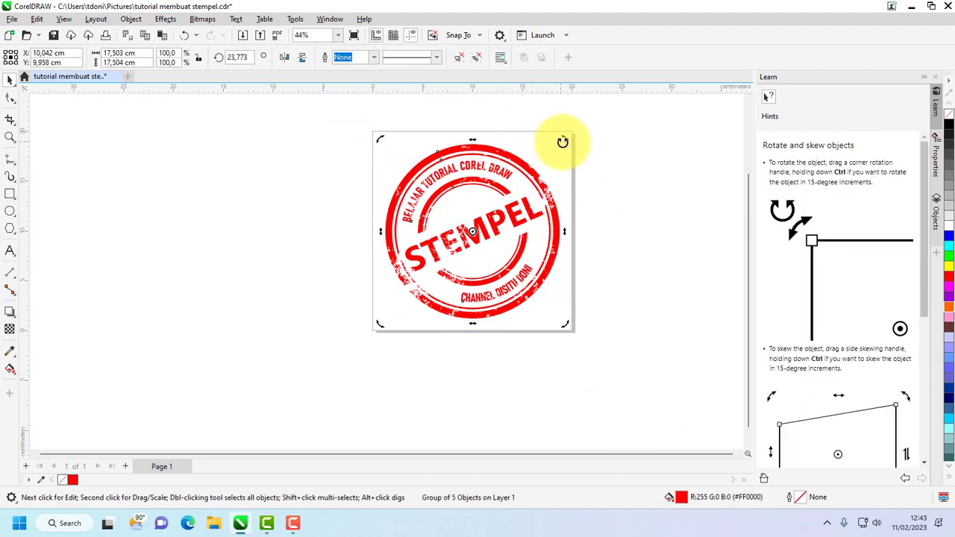
{"action": "mouse_move", "coordinate": [562, 142]}
{"action": "left_mouse_down"}
{"action": "mouse_move", "coordinate": [554, 127]}
{"action": "mouse_move", "coordinate": [576, 150]}
{"action": "left_mouse_up"}
{"action": "left_click", "coordinate": [661, 218]}
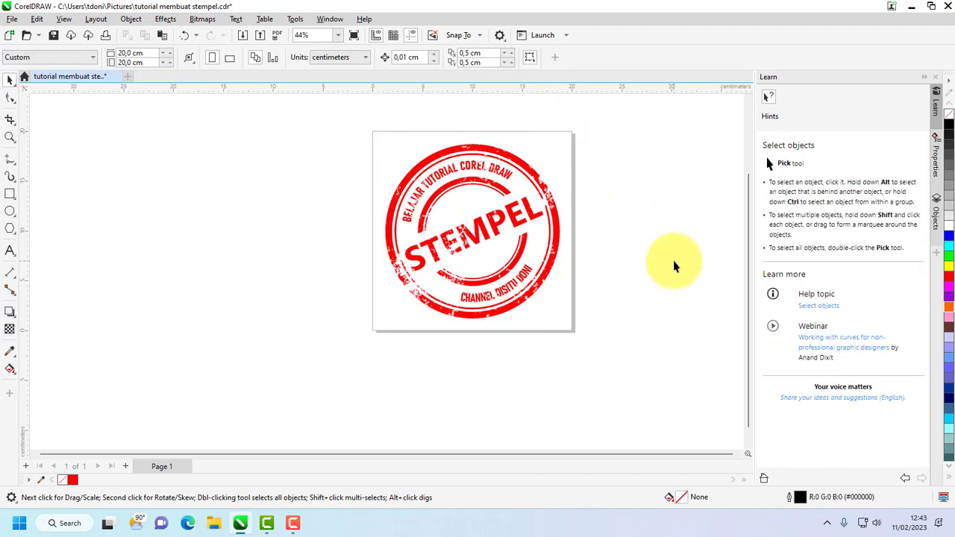
- Save the document and export the stamp as a PNG named "tutorial membuat stempel" in the Pictures folder
{"action": "key", "text": "ctrl+s"}
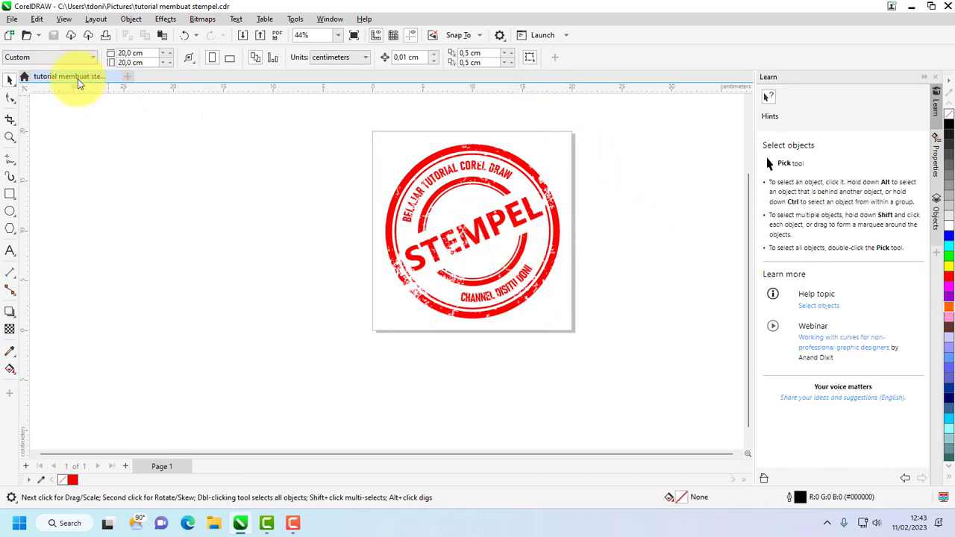
{"action": "left_click", "coordinate": [12, 18]}
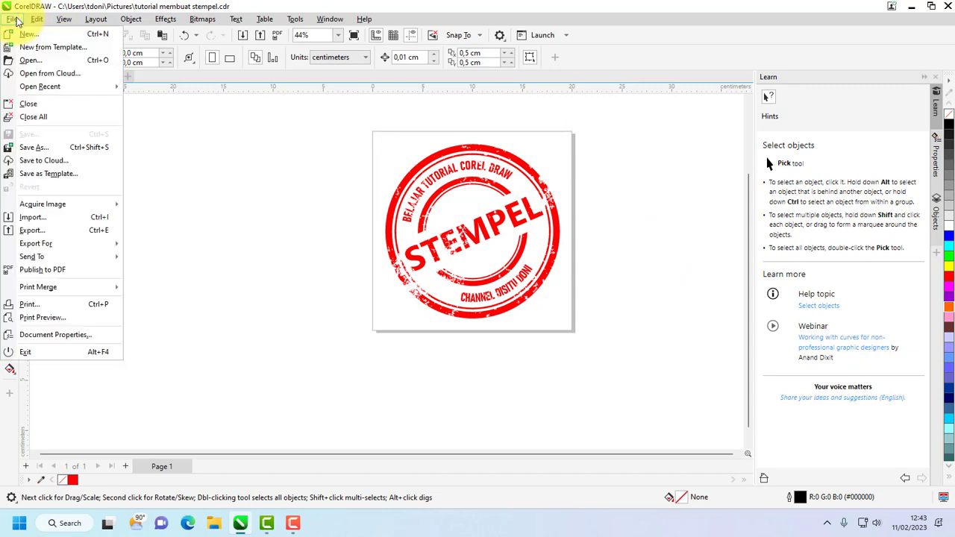
{"action": "left_click", "coordinate": [34, 232]}
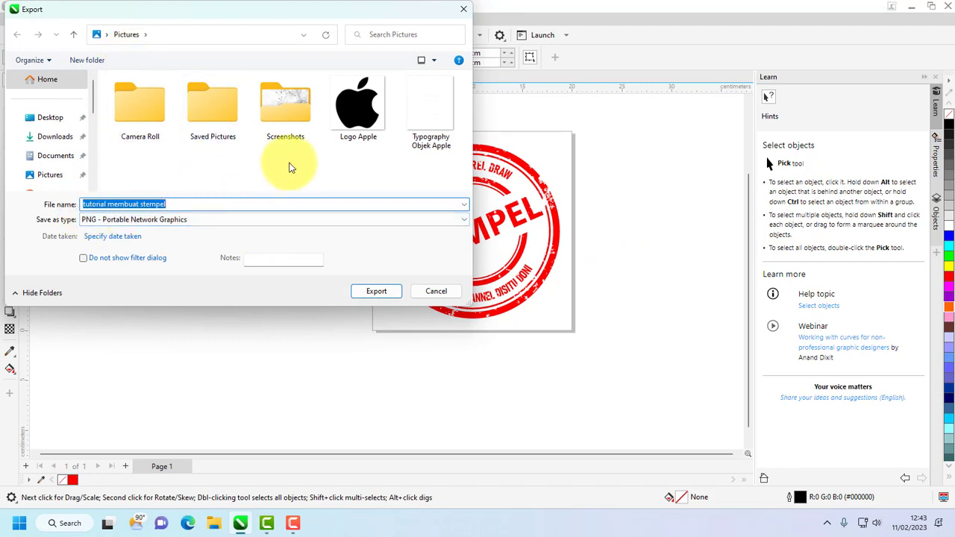
{"action": "left_click", "coordinate": [375, 292]}
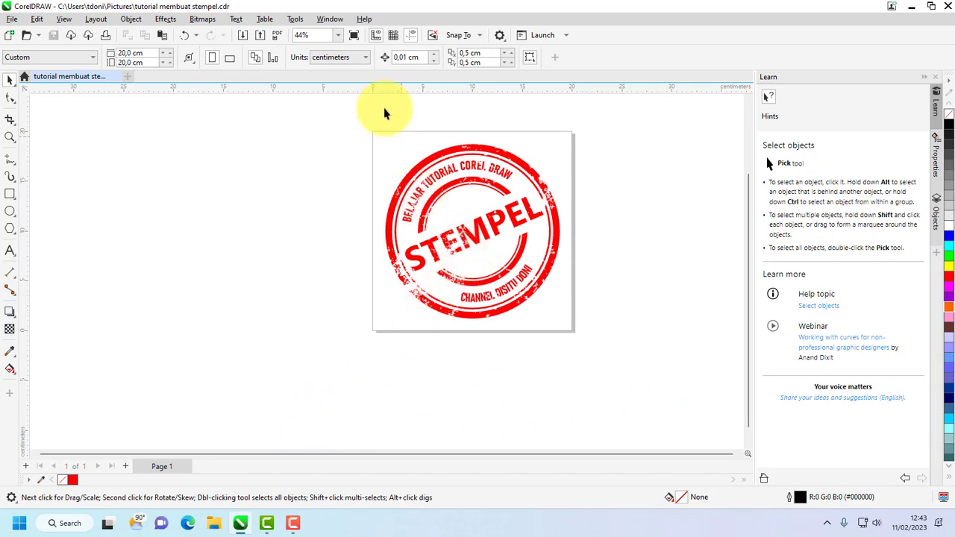
{"action": "left_click", "coordinate": [237, 20]}
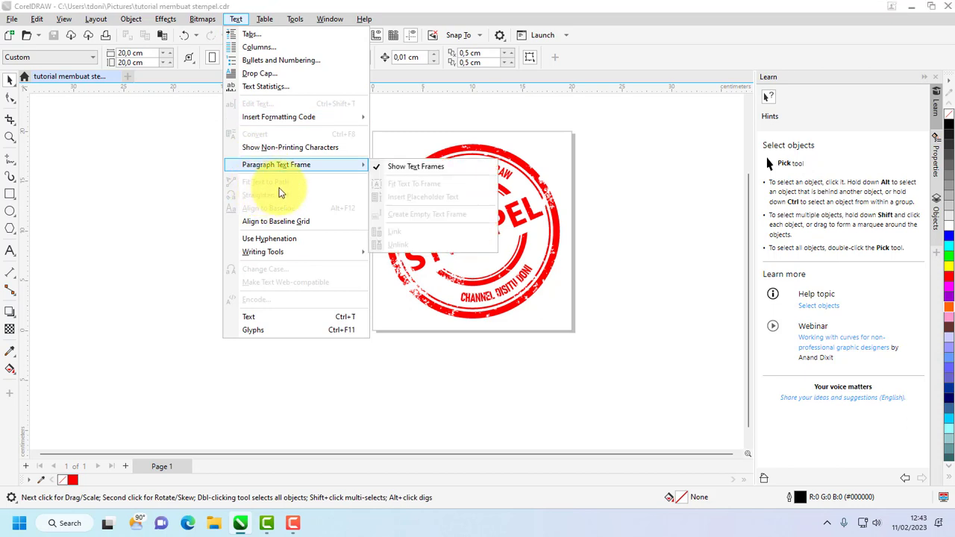
{"action": "left_click", "coordinate": [682, 202]}
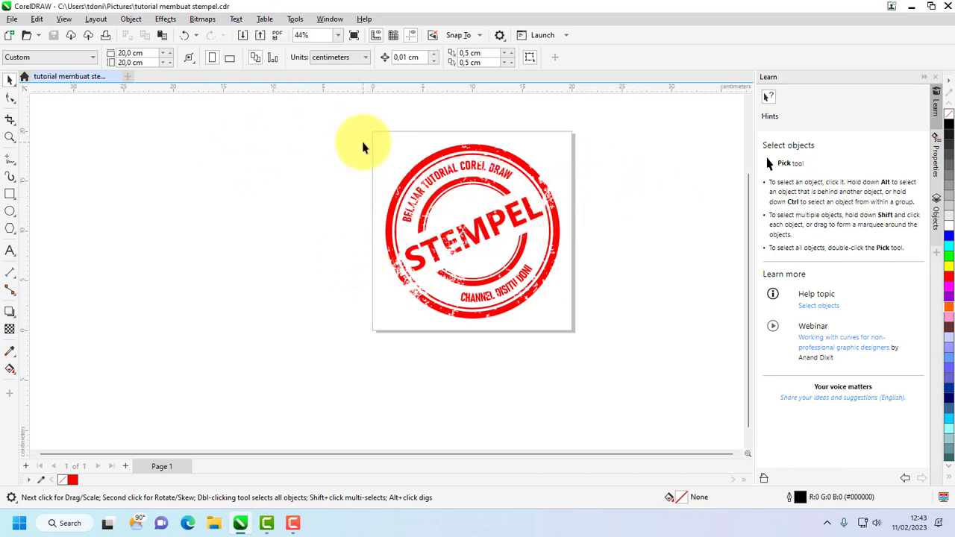
{"action": "scroll", "coordinate": [604, 137], "scroll_direction": "up", "scroll_amount": 2}
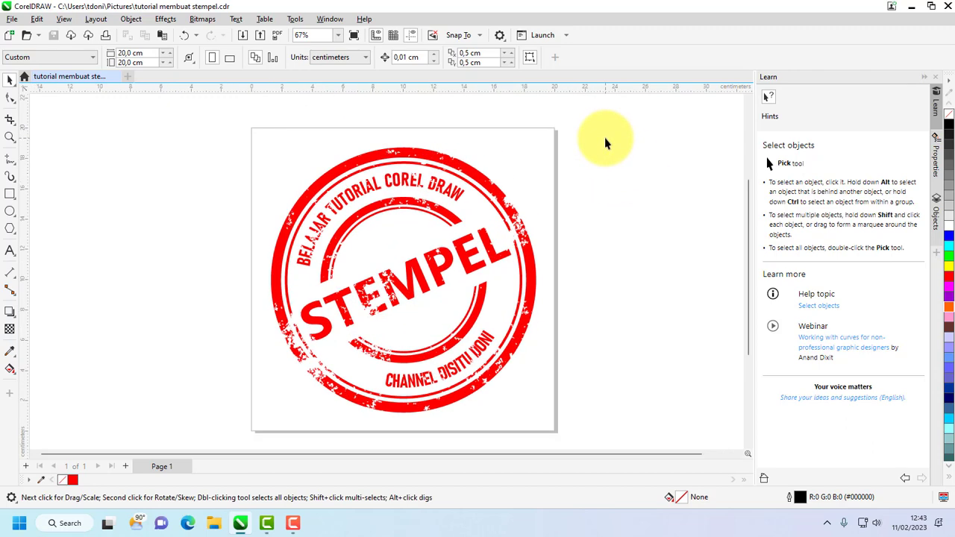
{"action": "scroll", "coordinate": [384, 241], "scroll_direction": "up", "scroll_amount": 1}
{"action": "scroll", "coordinate": [386, 255], "scroll_direction": "down", "scroll_amount": 1}
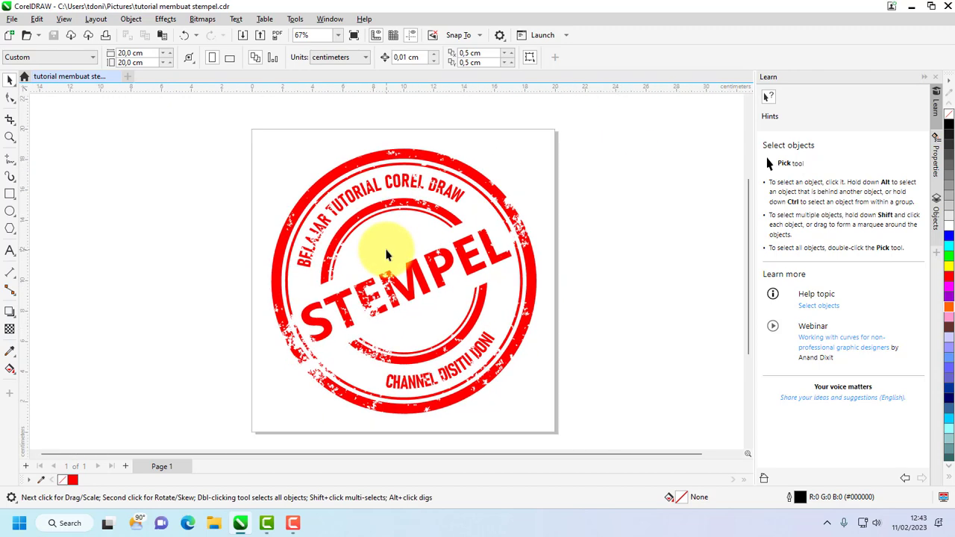